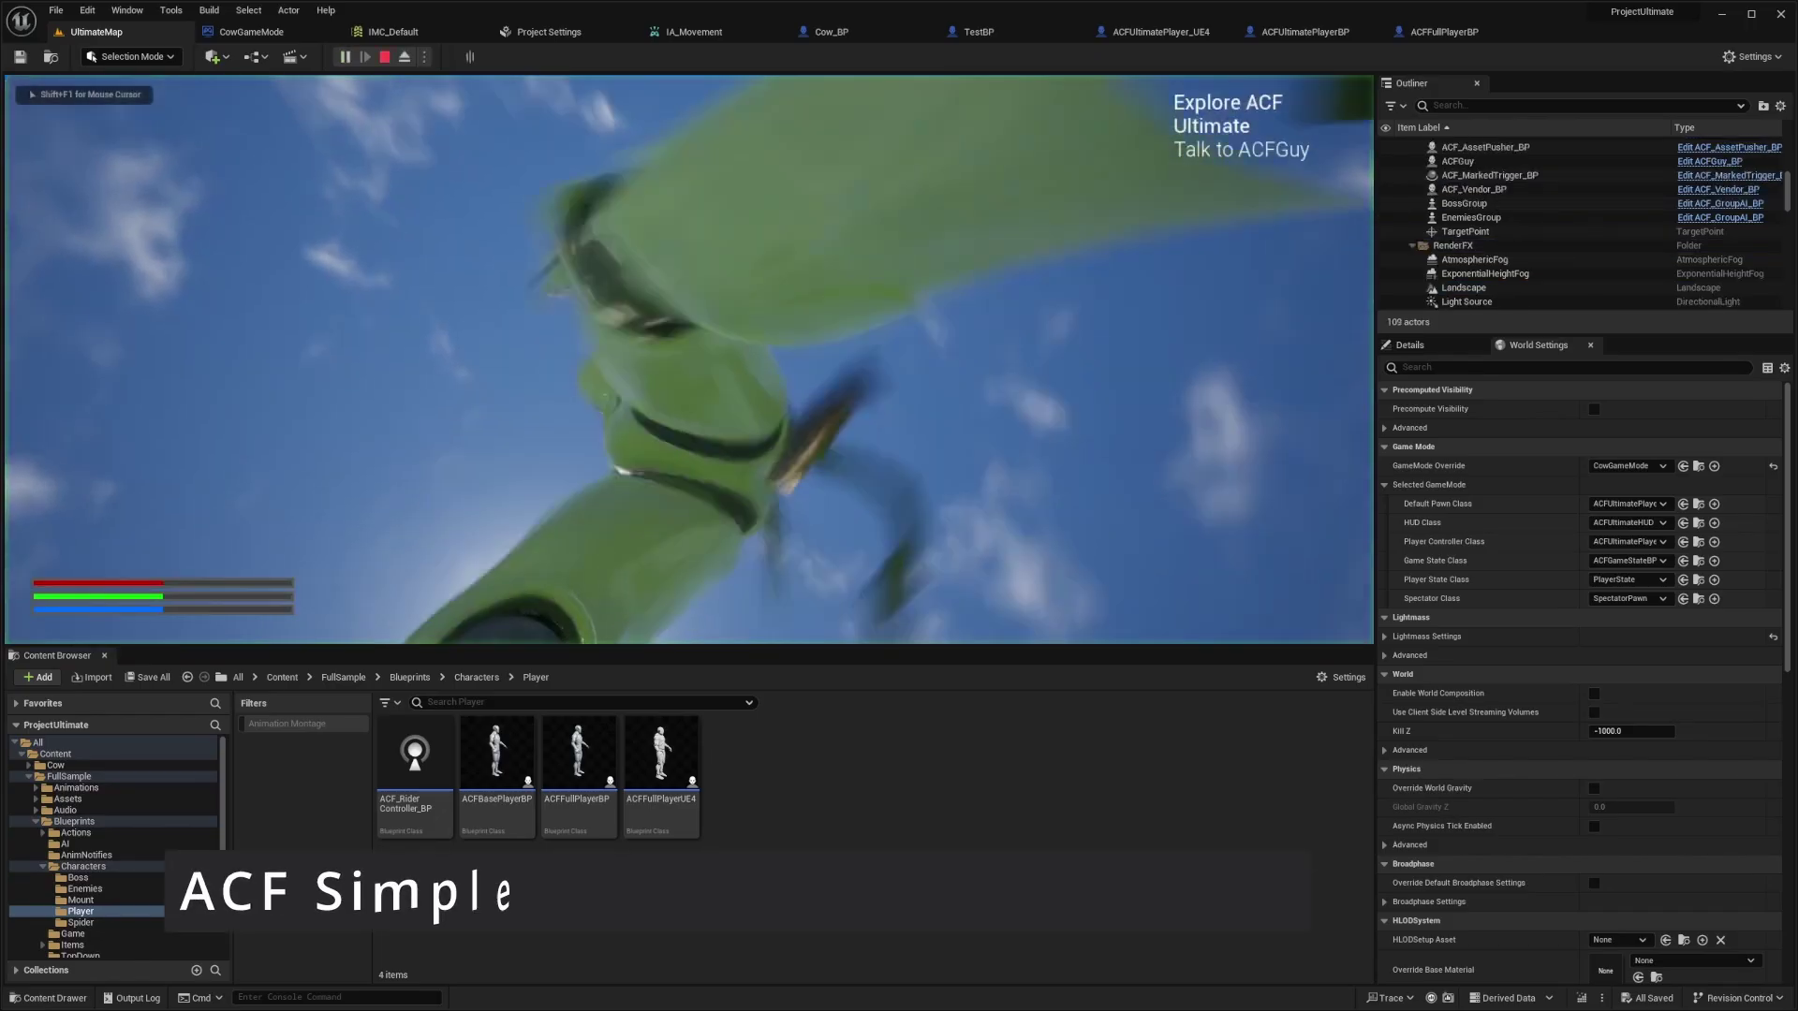
Stop the running playtest and open the Animations folder inside Cow.
{"action": "key", "text": "Escape"}
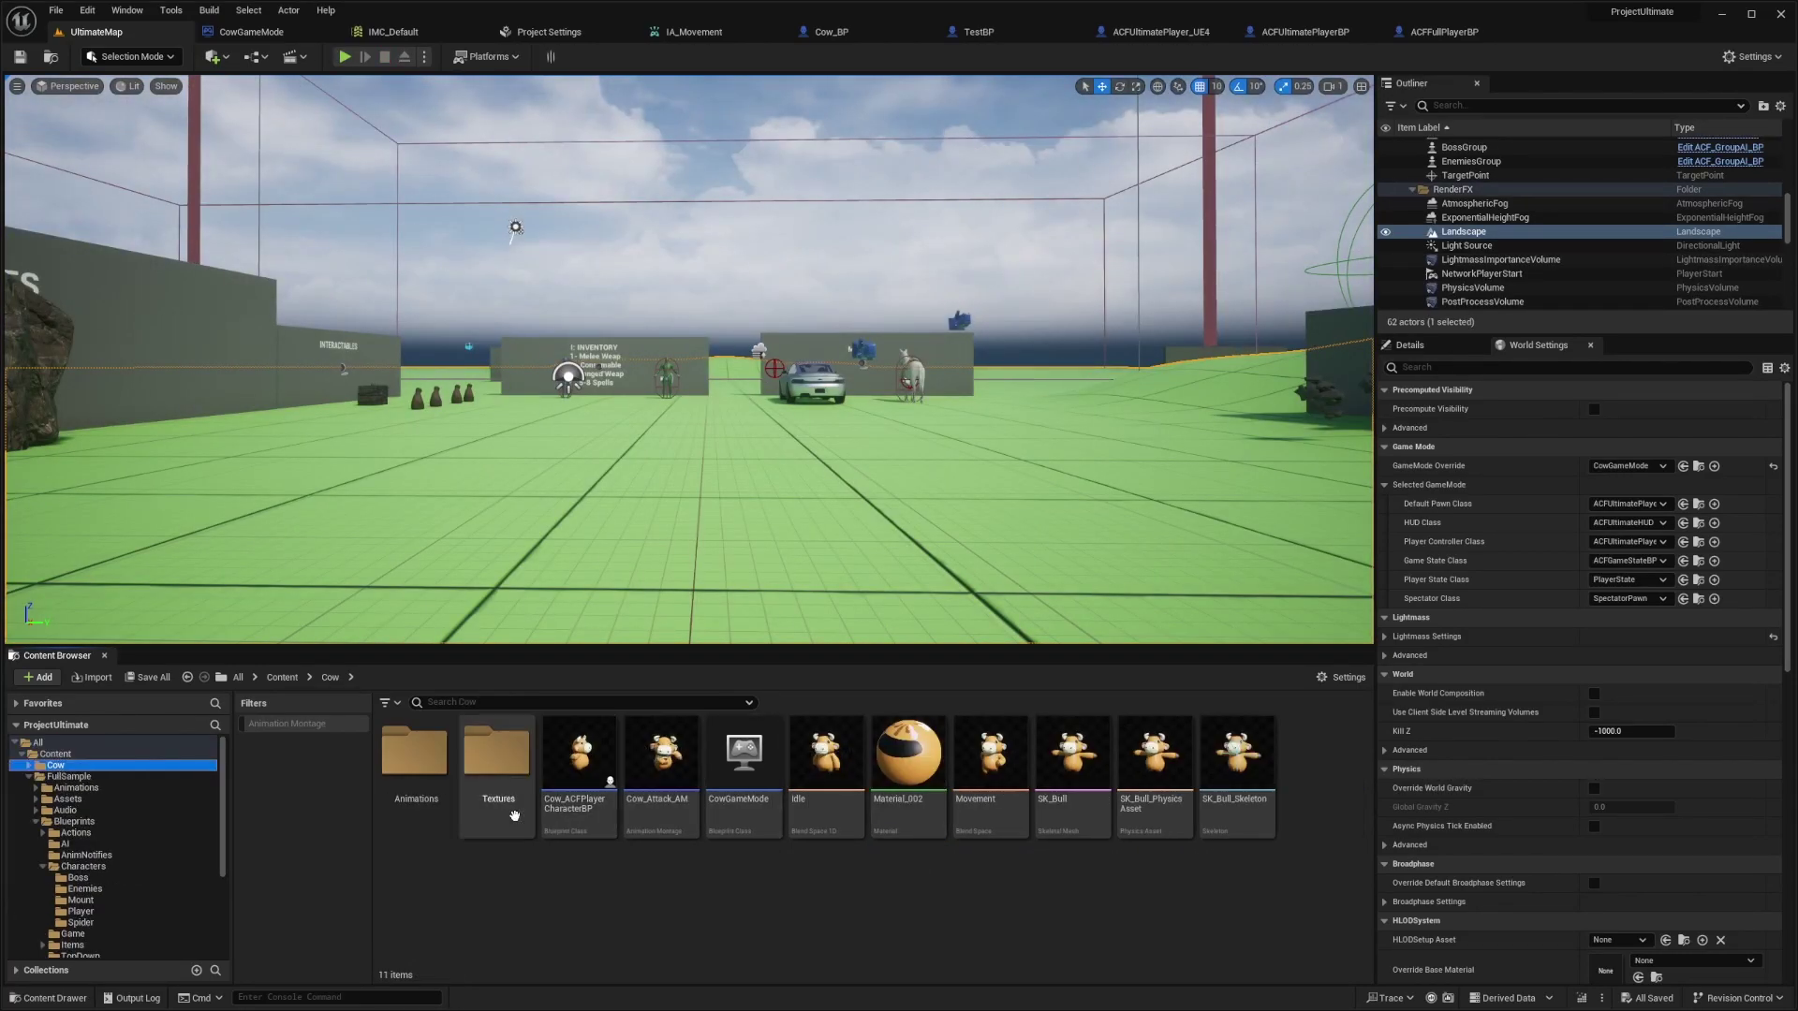
{"action": "double_click", "coordinate": [414, 759]}
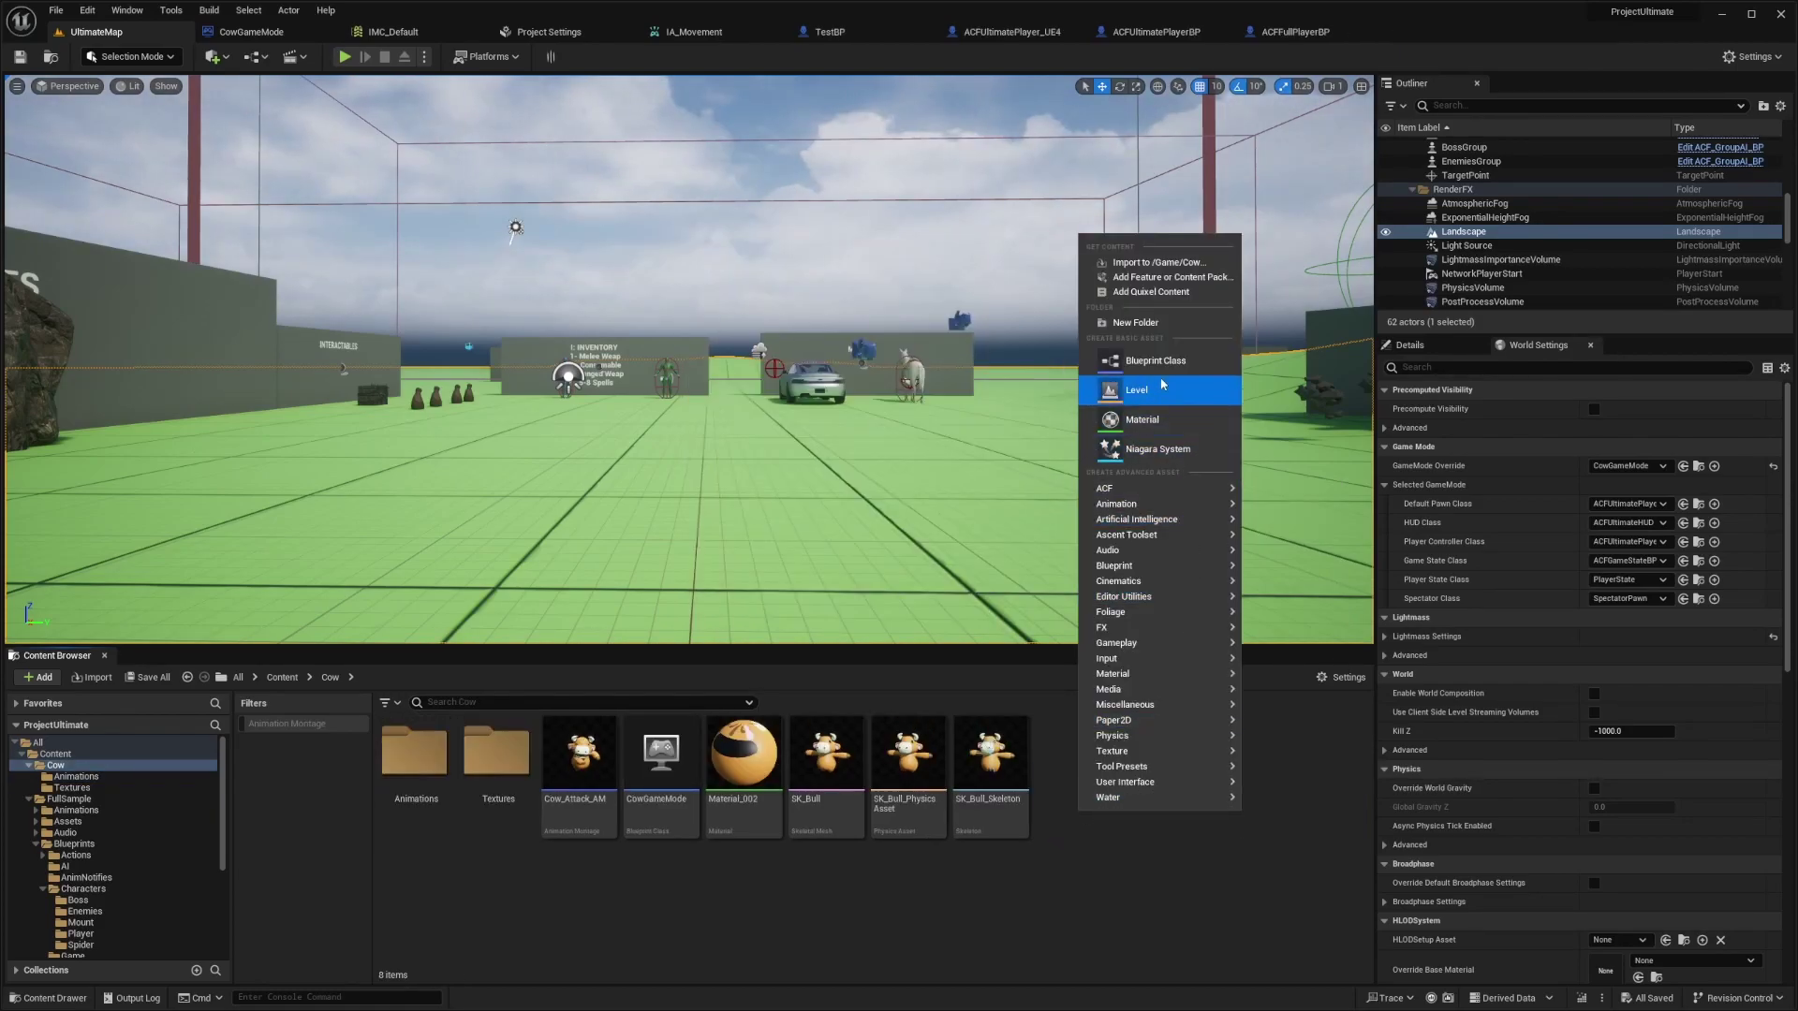
Create Cow_Simple_Template_ABP from ACF_SimpleTemplate_ABP and accept choosing a new skeleton.
{"action": "left_click", "coordinate": [1155, 359]}
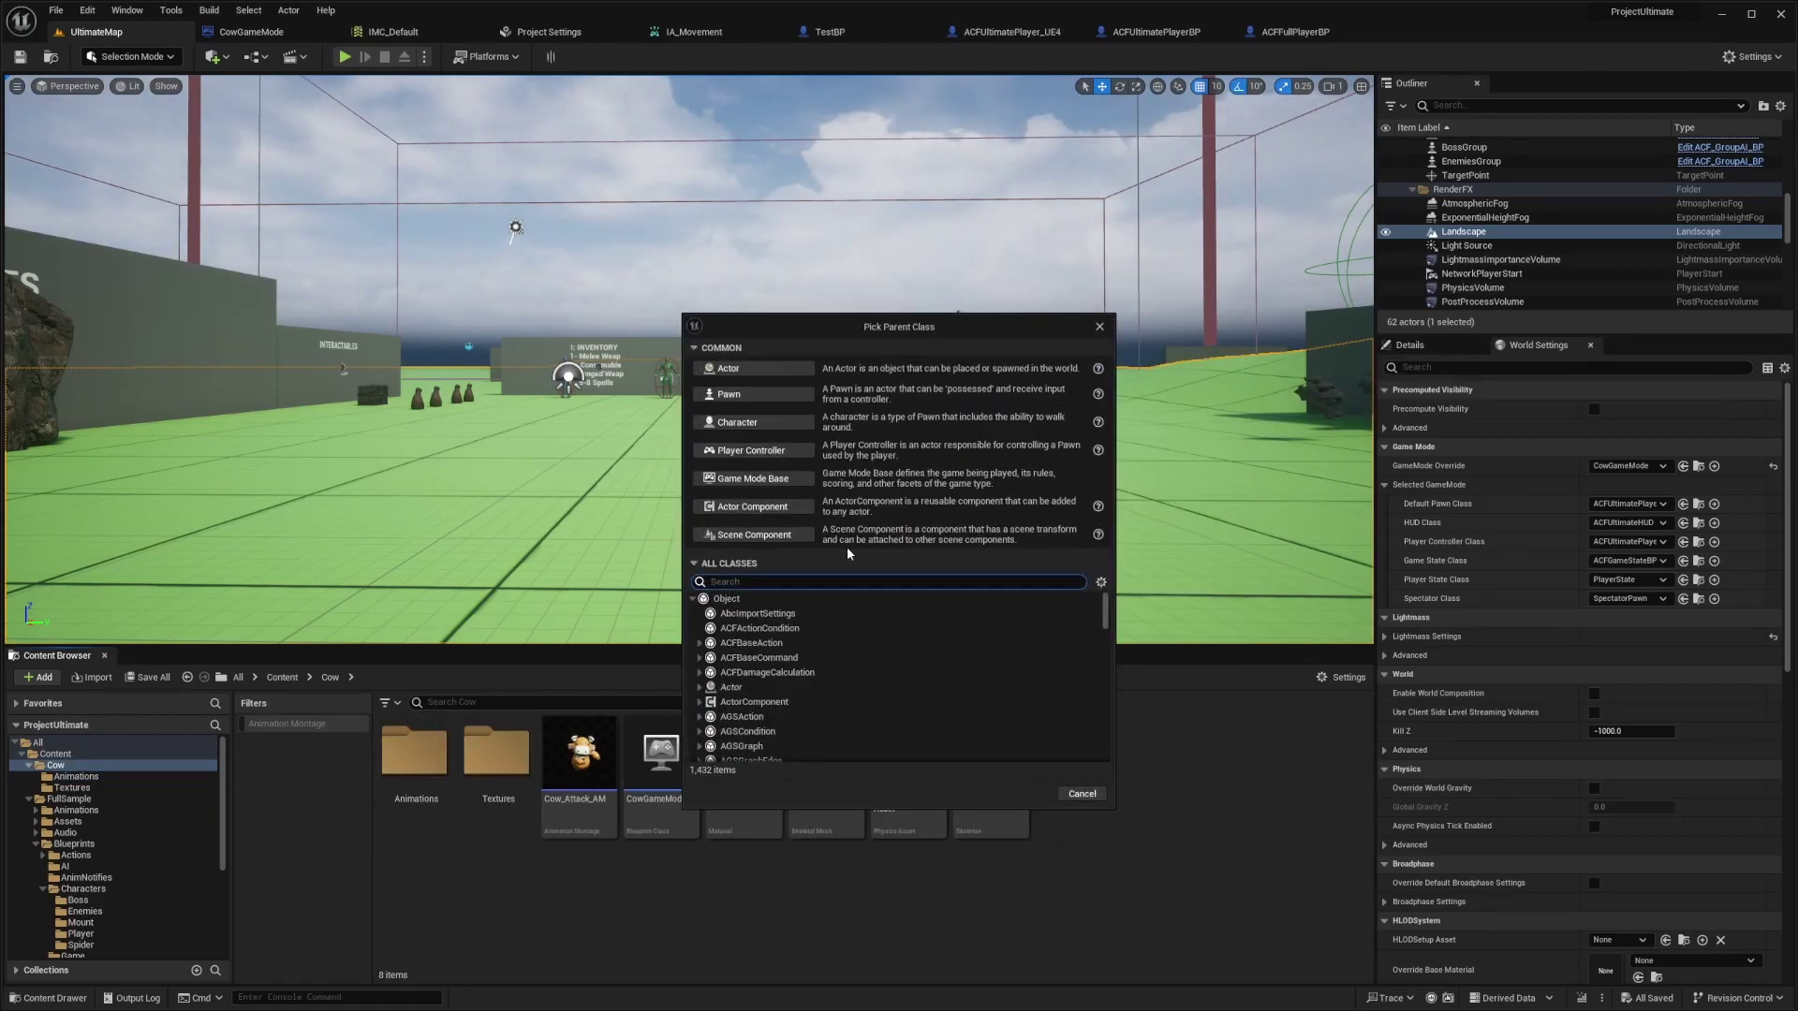
{"action": "type", "text": "ACF Simpl"}
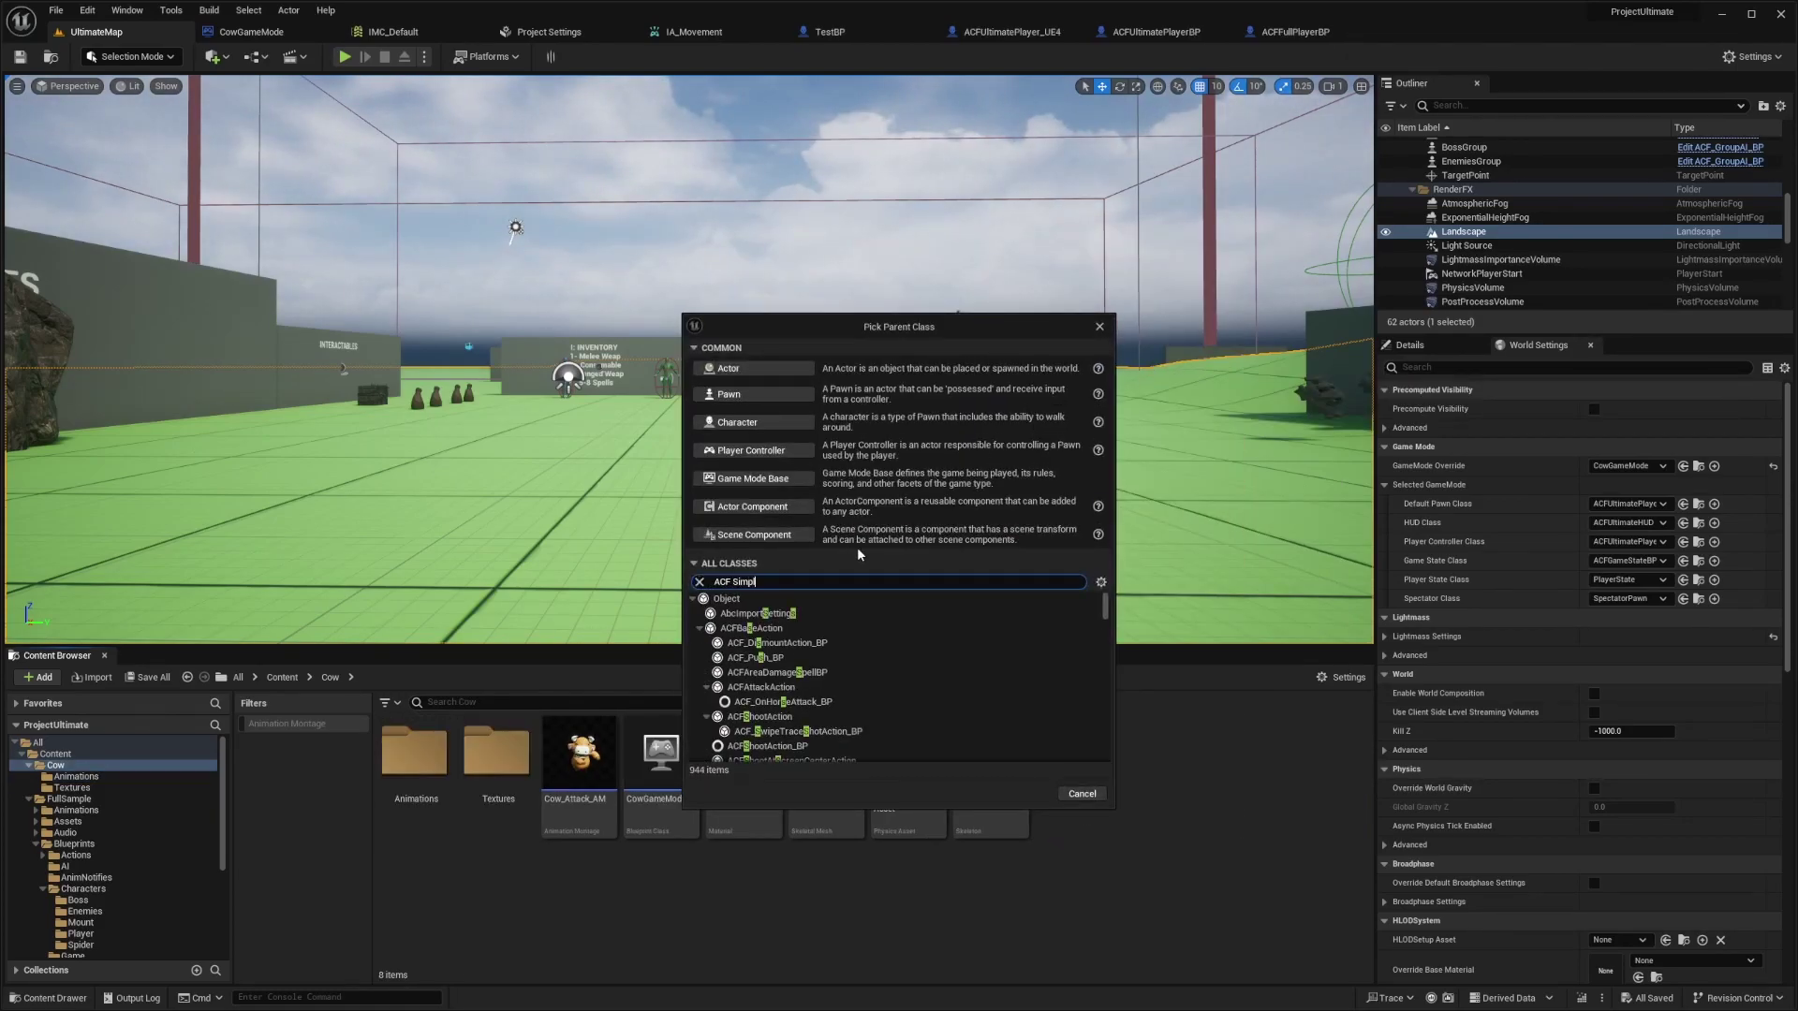
{"action": "type", "text": "e template"}
{"action": "left_click", "coordinate": [809, 644]}
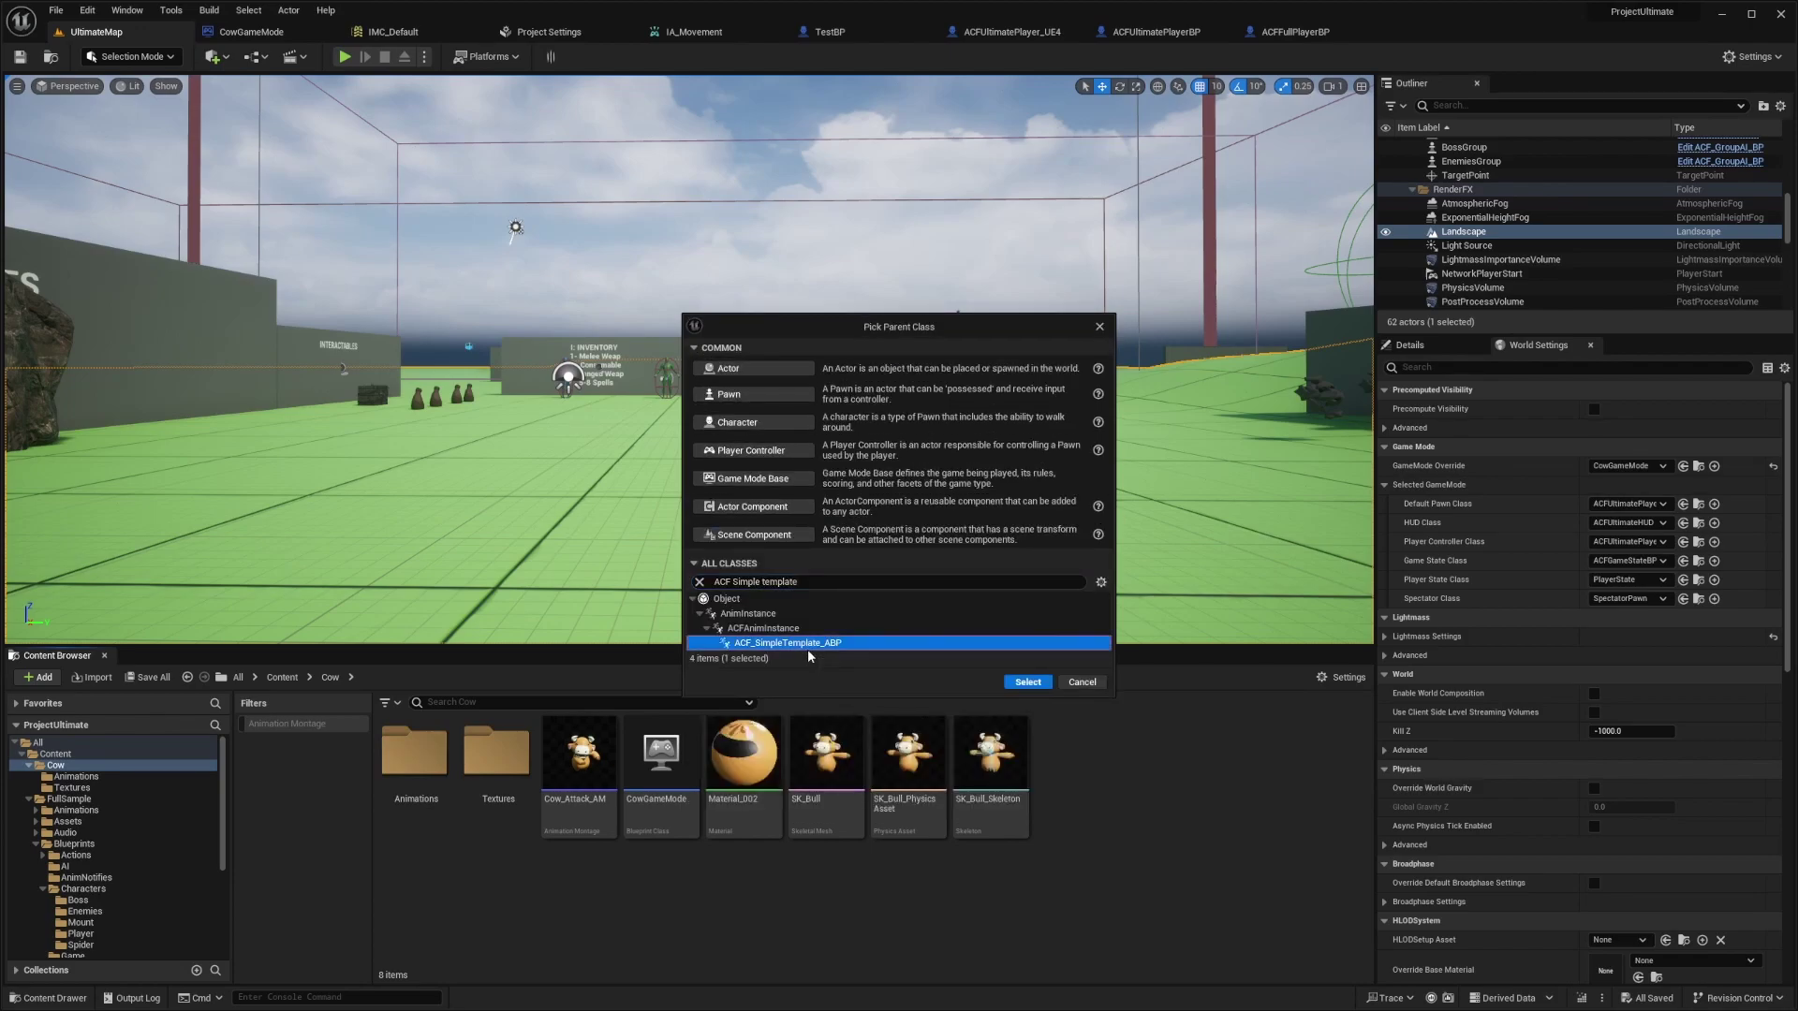
{"action": "left_click", "coordinate": [1028, 682]}
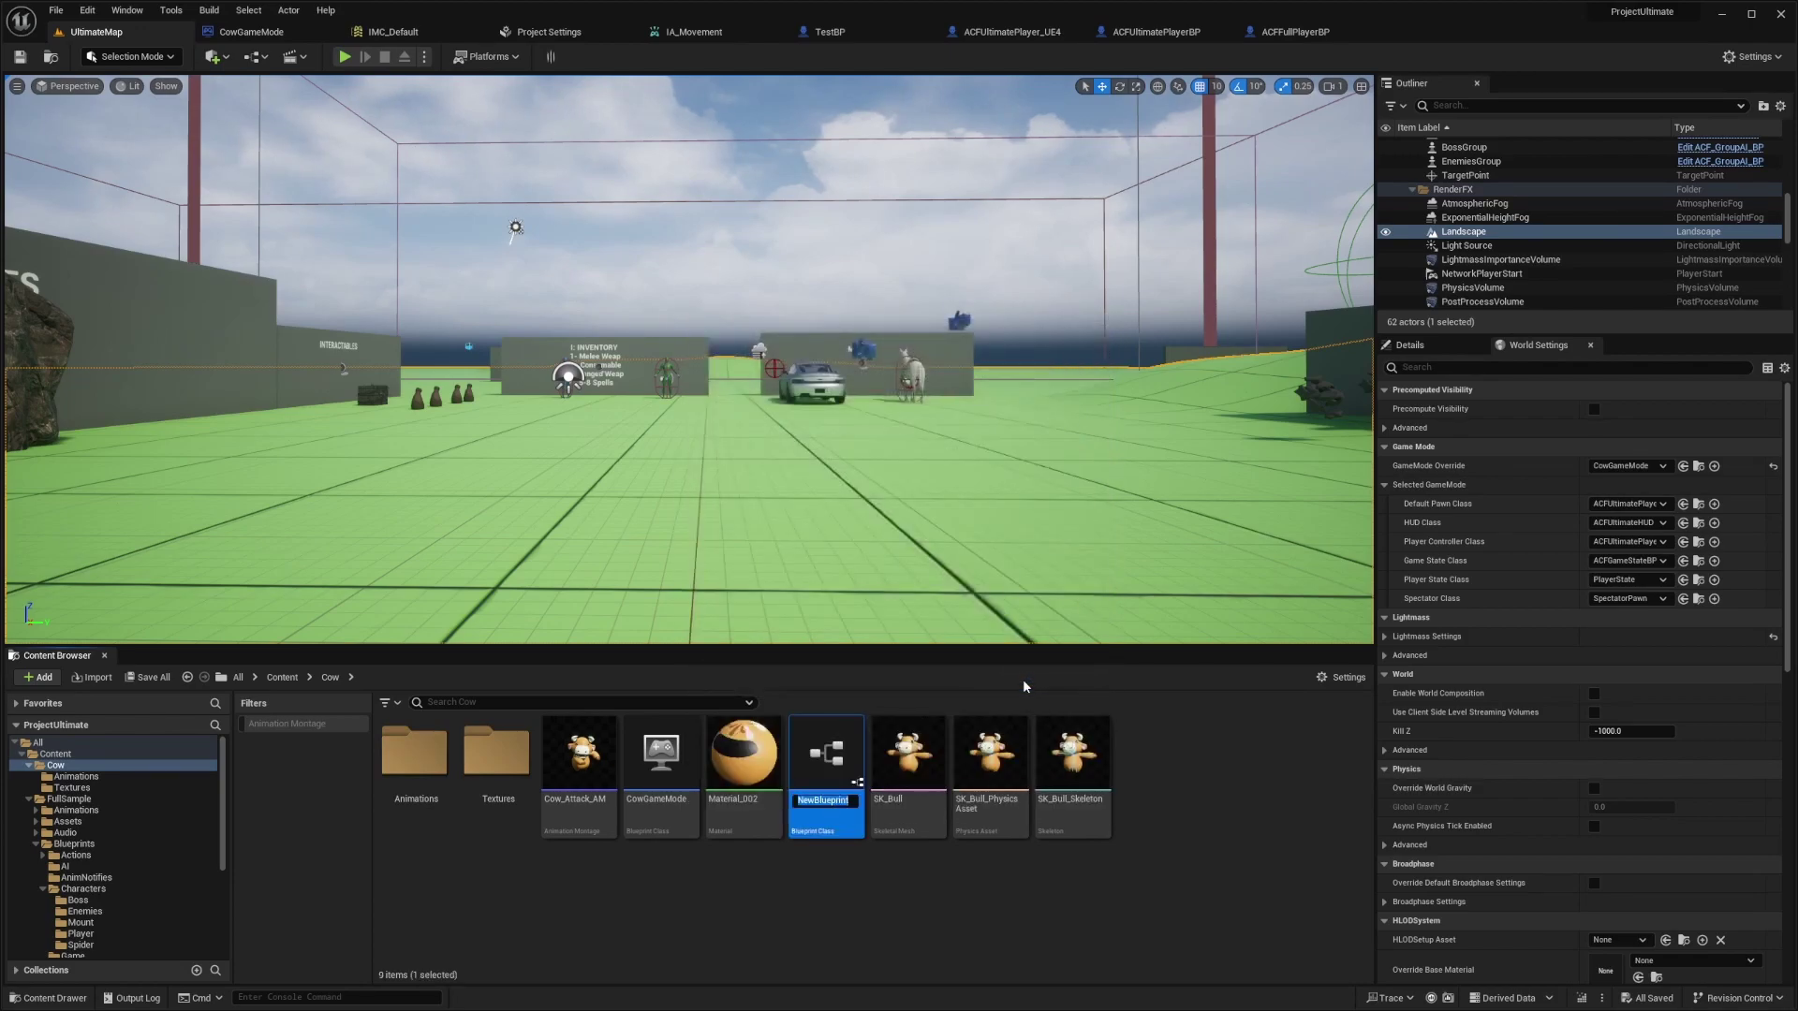
{"action": "type", "text": "COW"}
{"action": "key", "text": "BackSpace"}
{"action": "key", "text": "BackSpace"}
{"action": "type", "text": "ow_Si"}
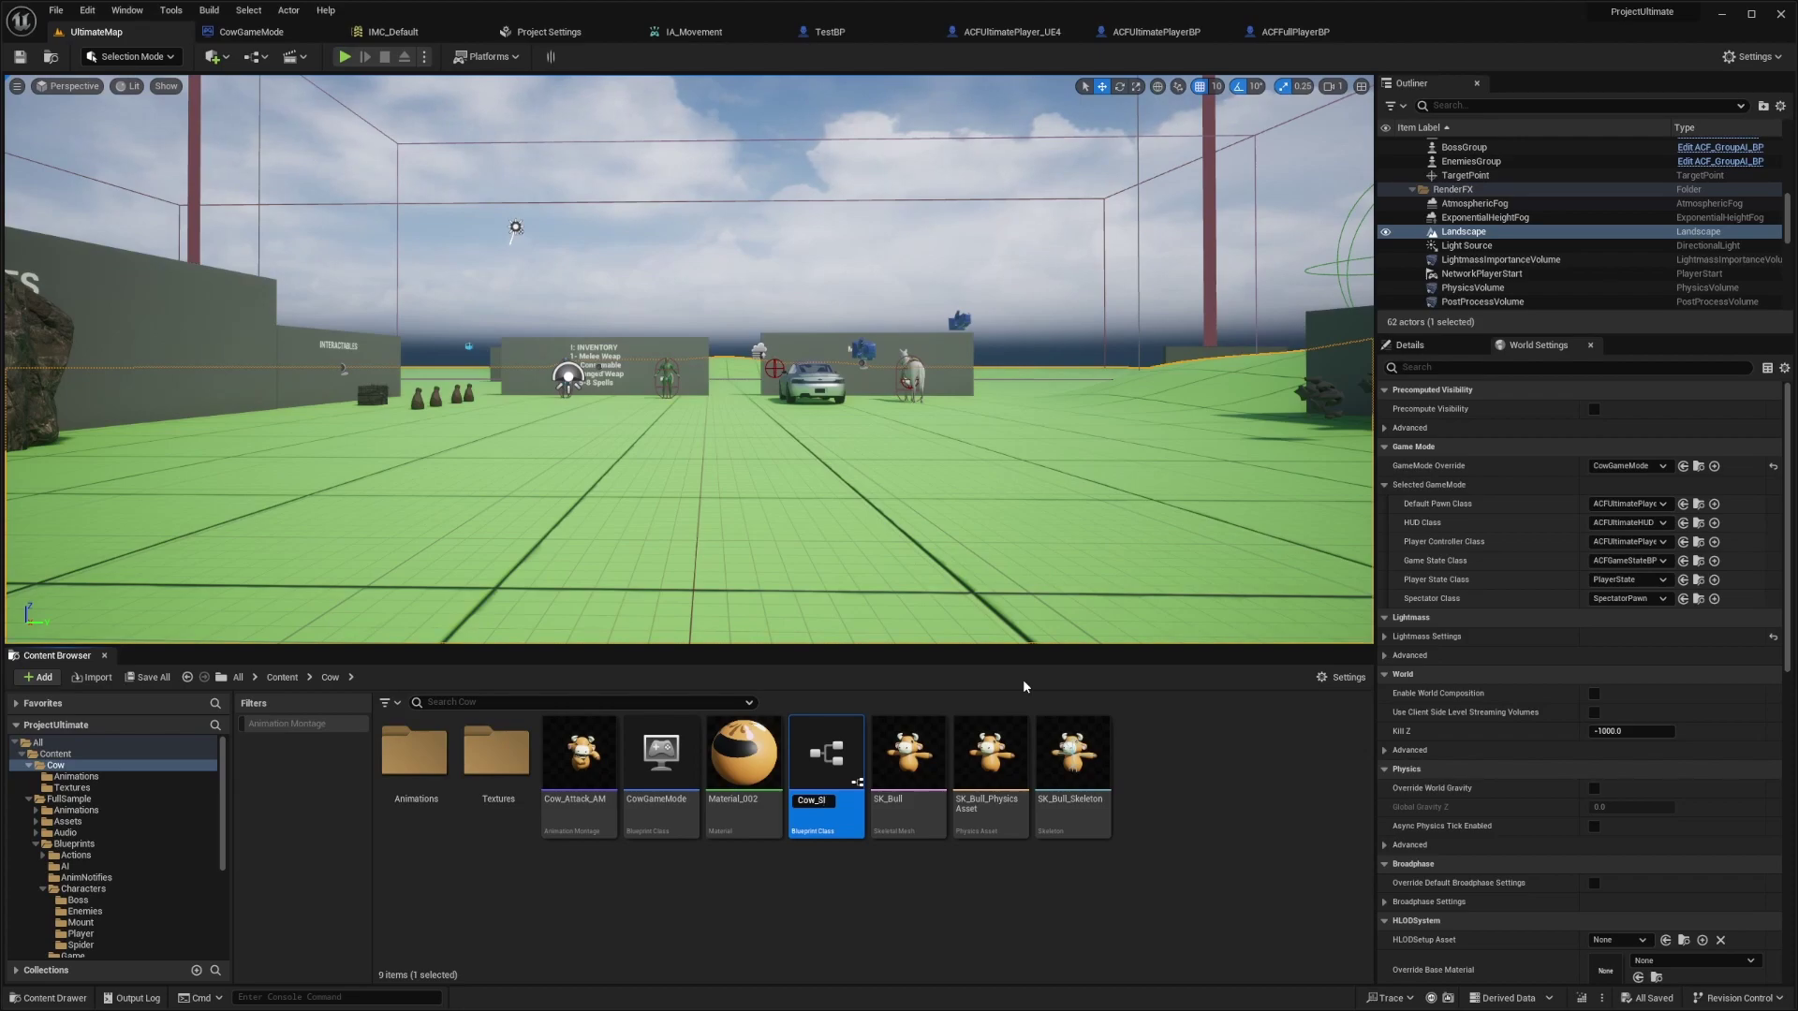
{"action": "type", "text": "mple_Template_ABP"}
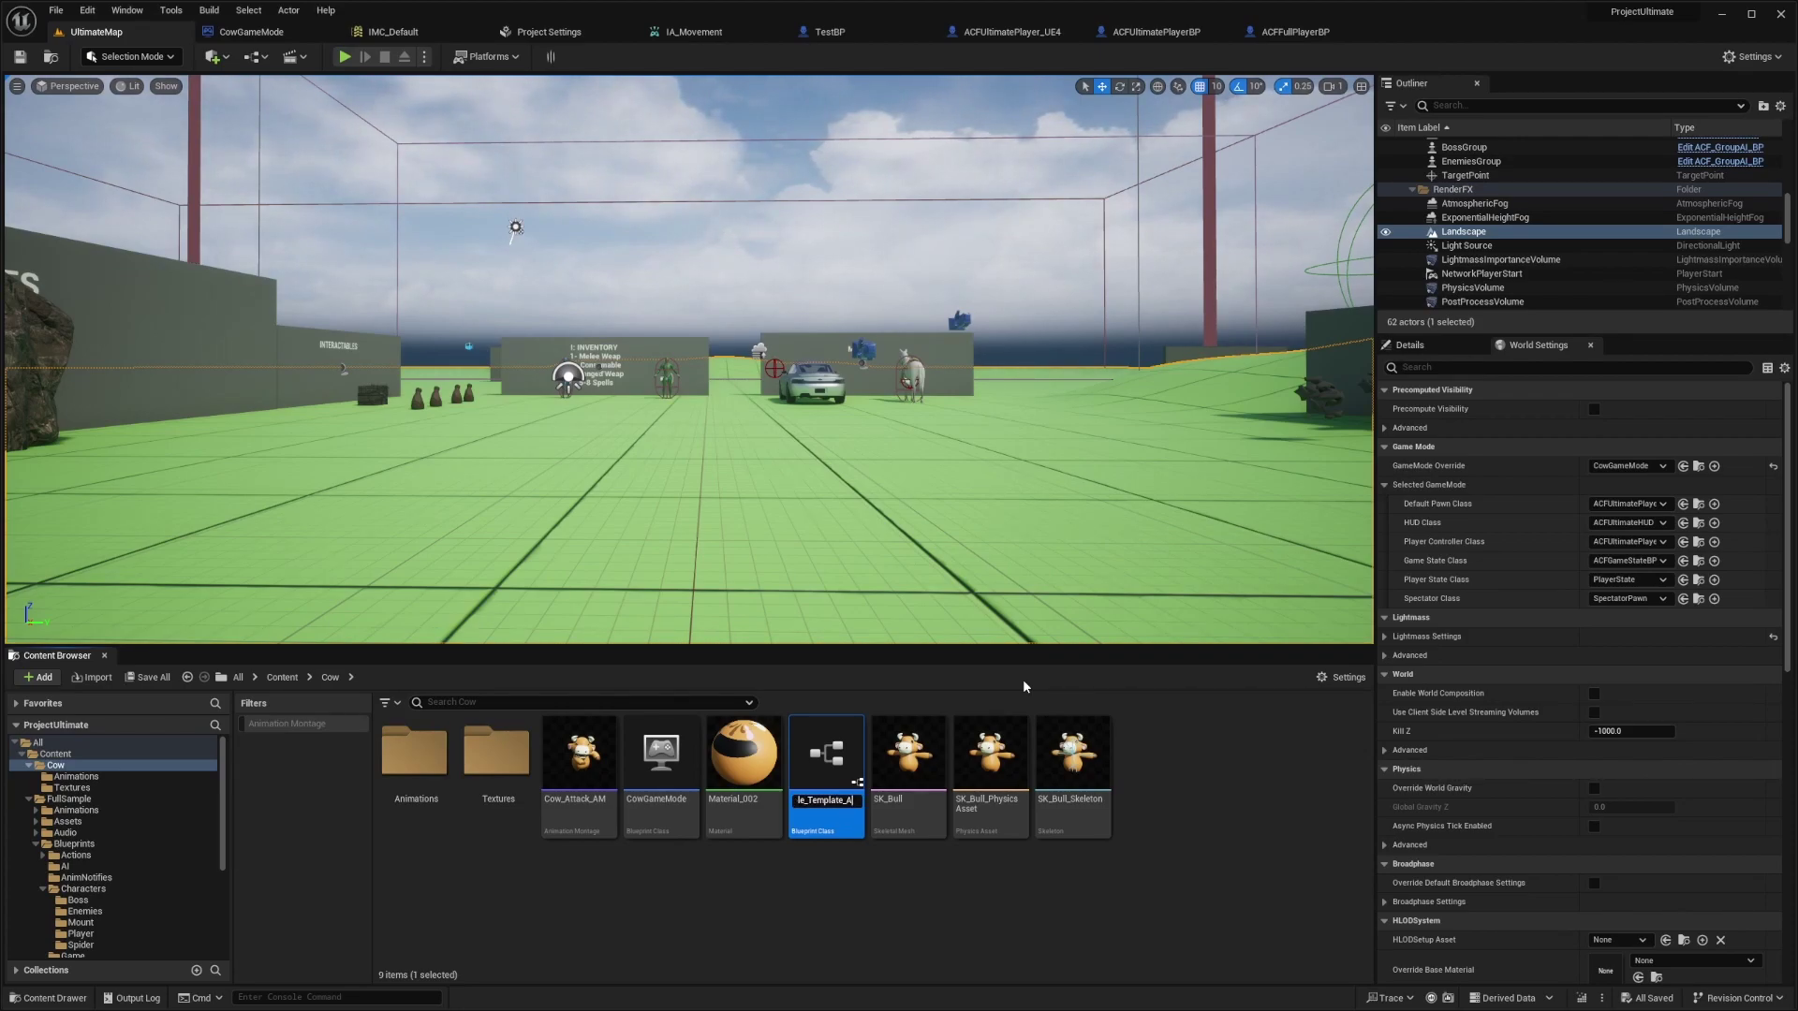
{"action": "key", "text": "Return"}
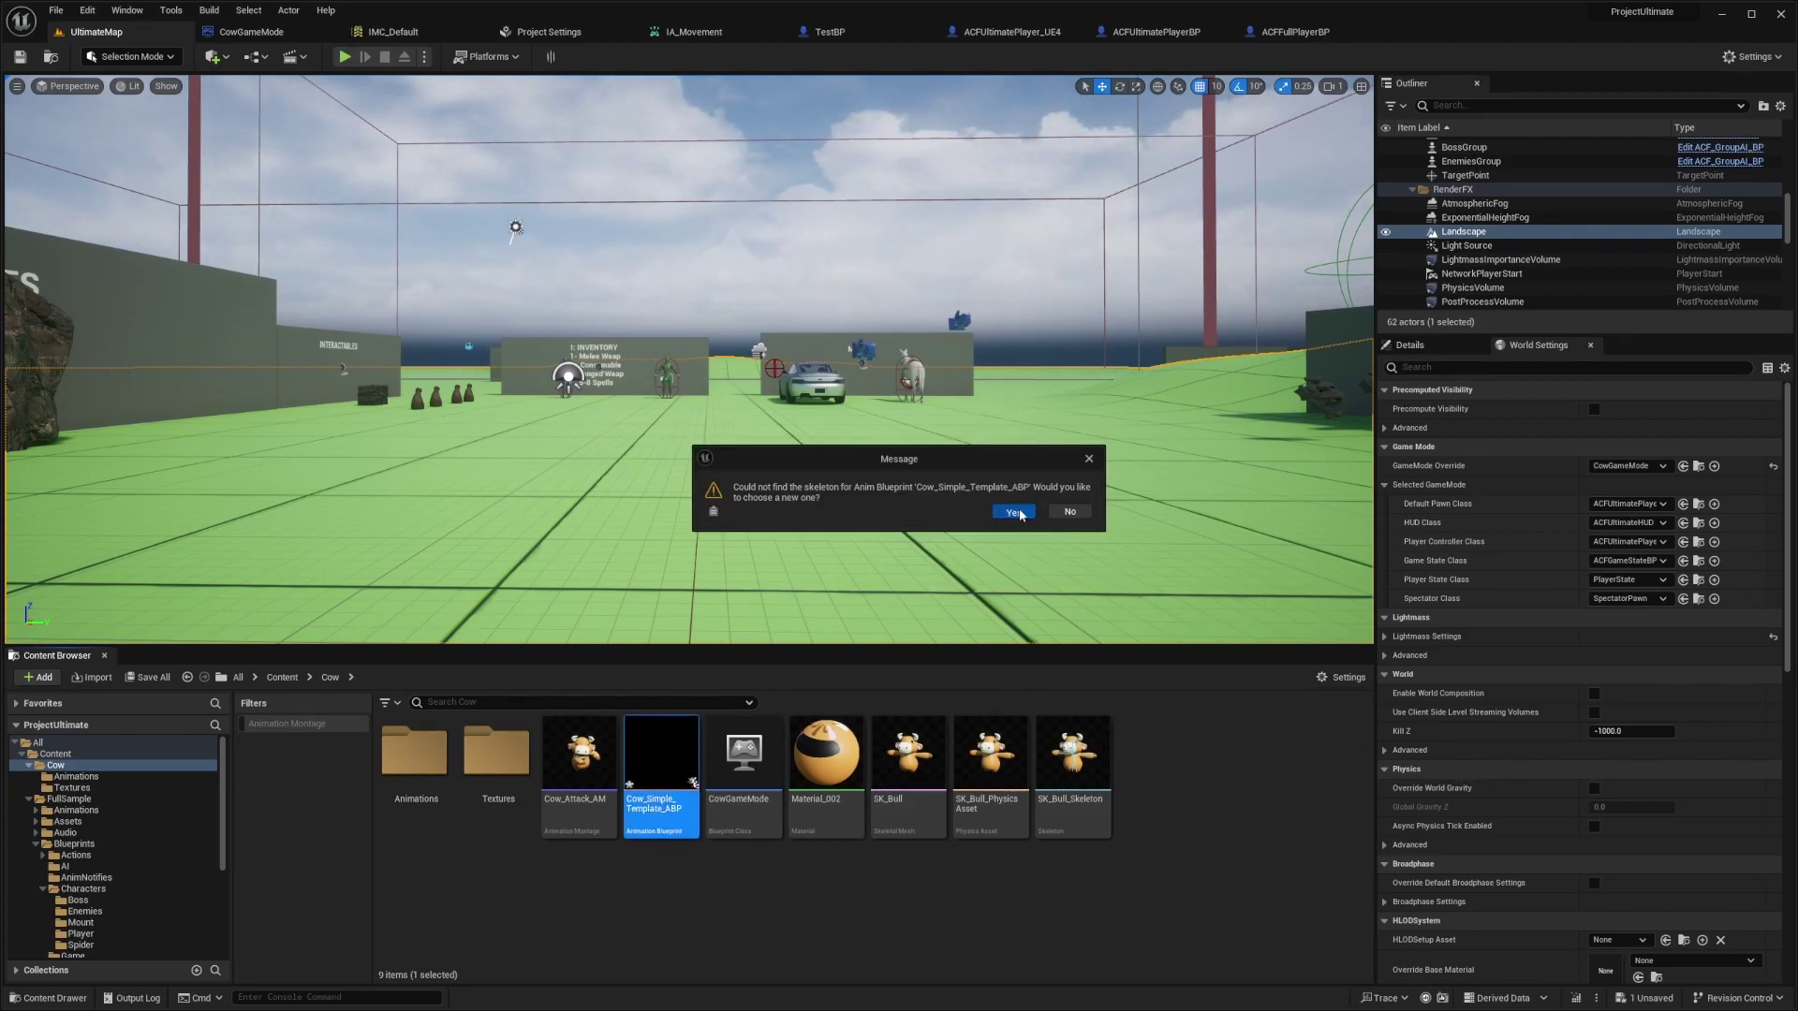
{"action": "left_click", "coordinate": [1015, 511]}
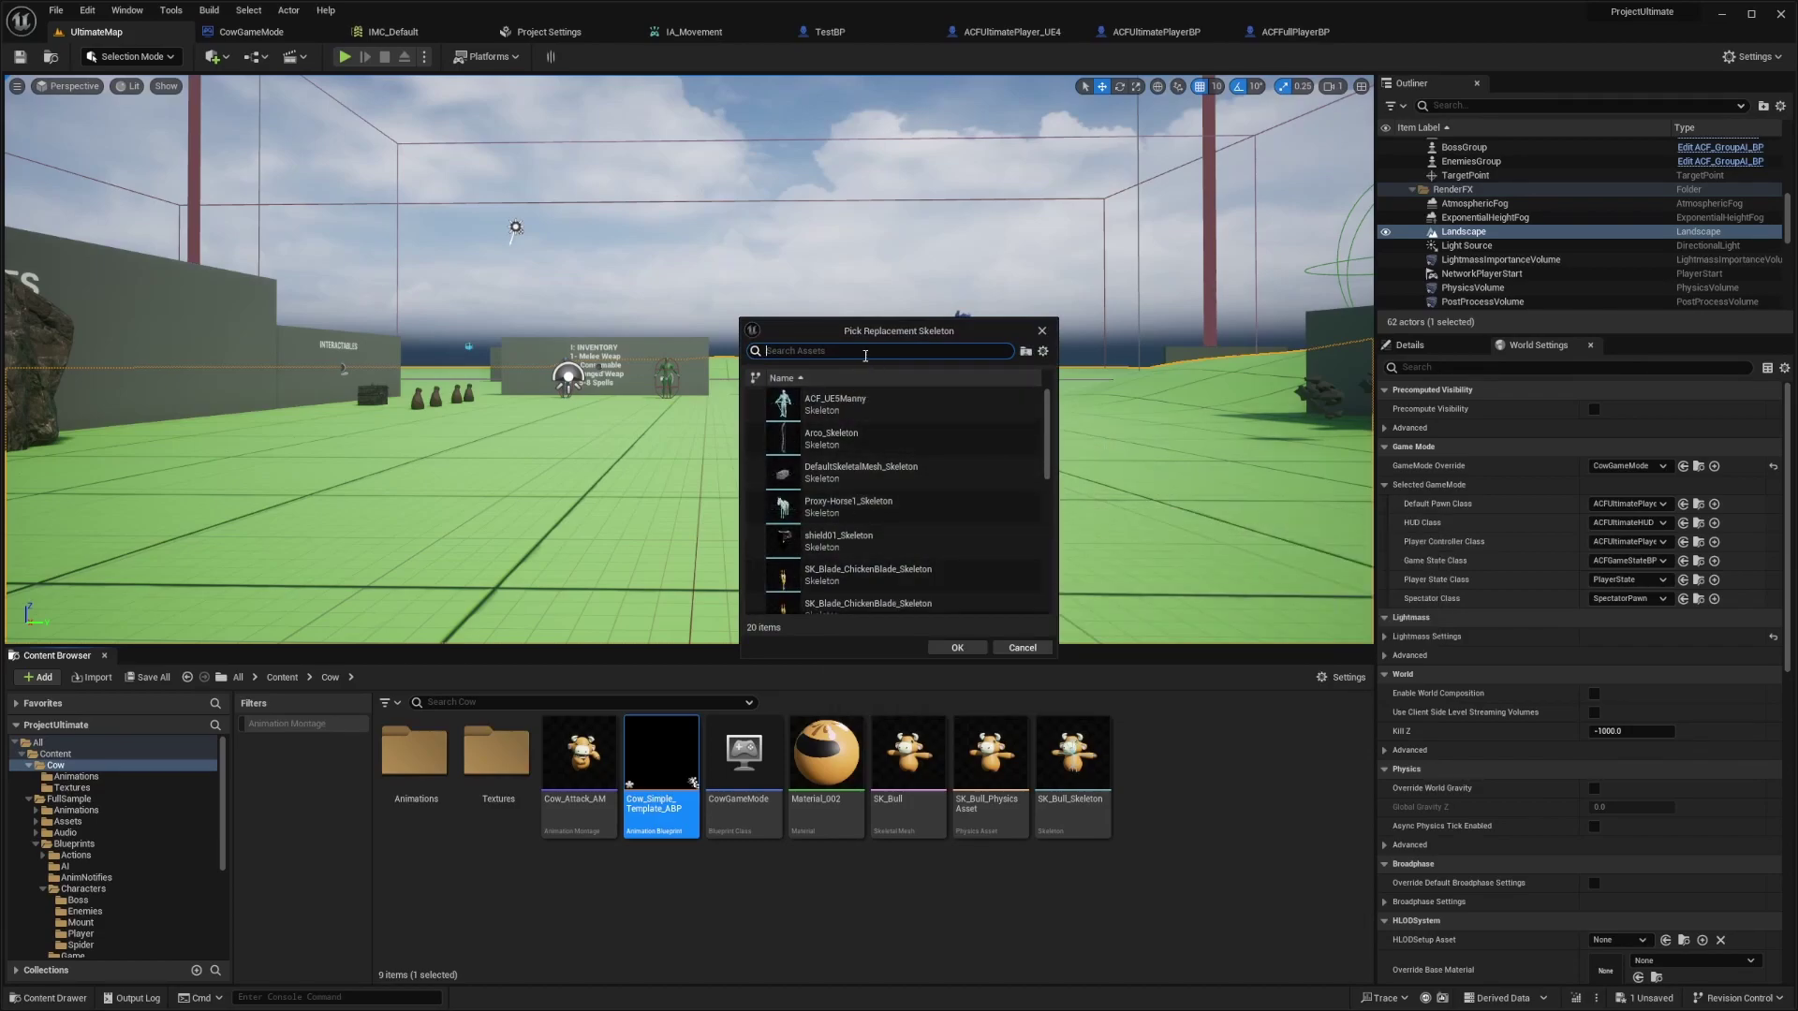
{"action": "type", "text": "bull"}
Retarget the blueprint to SK_Bull_Skeleton and show its class defaults.
{"action": "left_click", "coordinate": [957, 648]}
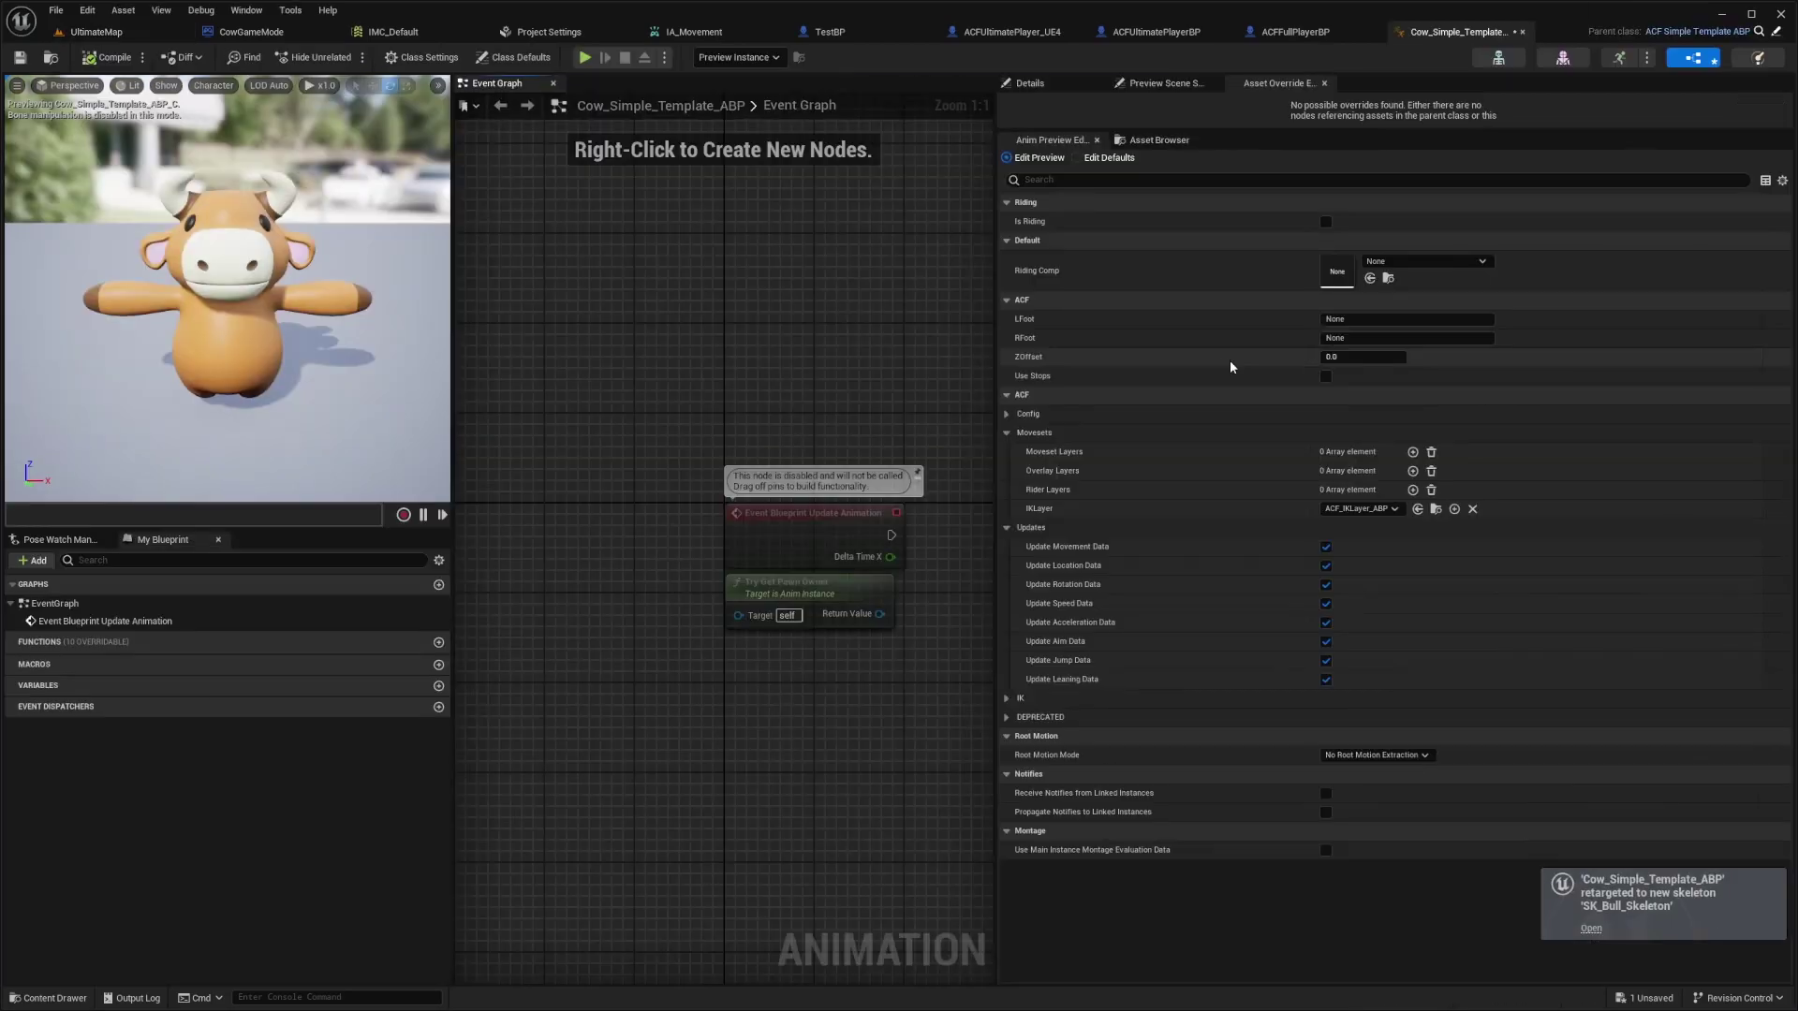
{"action": "left_click", "coordinate": [1029, 83]}
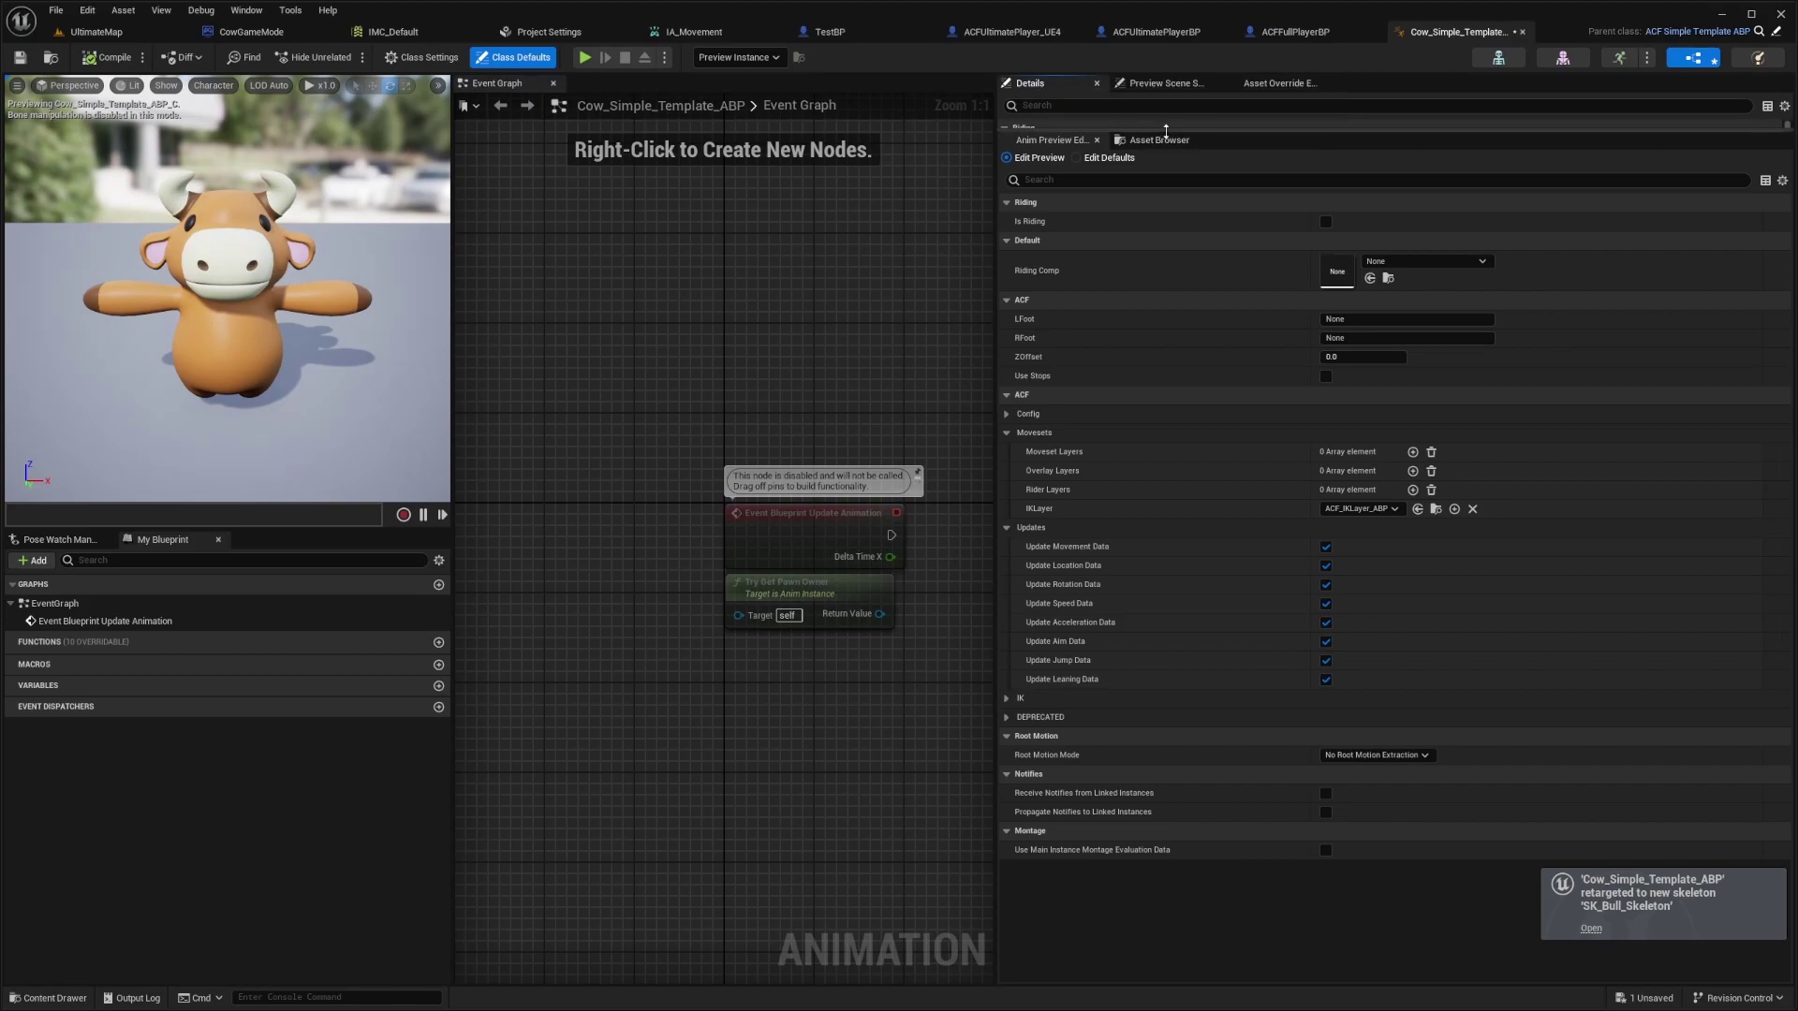
{"action": "mouse_move", "coordinate": [1096, 139]}
{"action": "left_mouse_down"}
{"action": "mouse_move", "coordinate": [1180, 439]}
{"action": "mouse_move", "coordinate": [1180, 656]}
{"action": "left_mouse_up"}
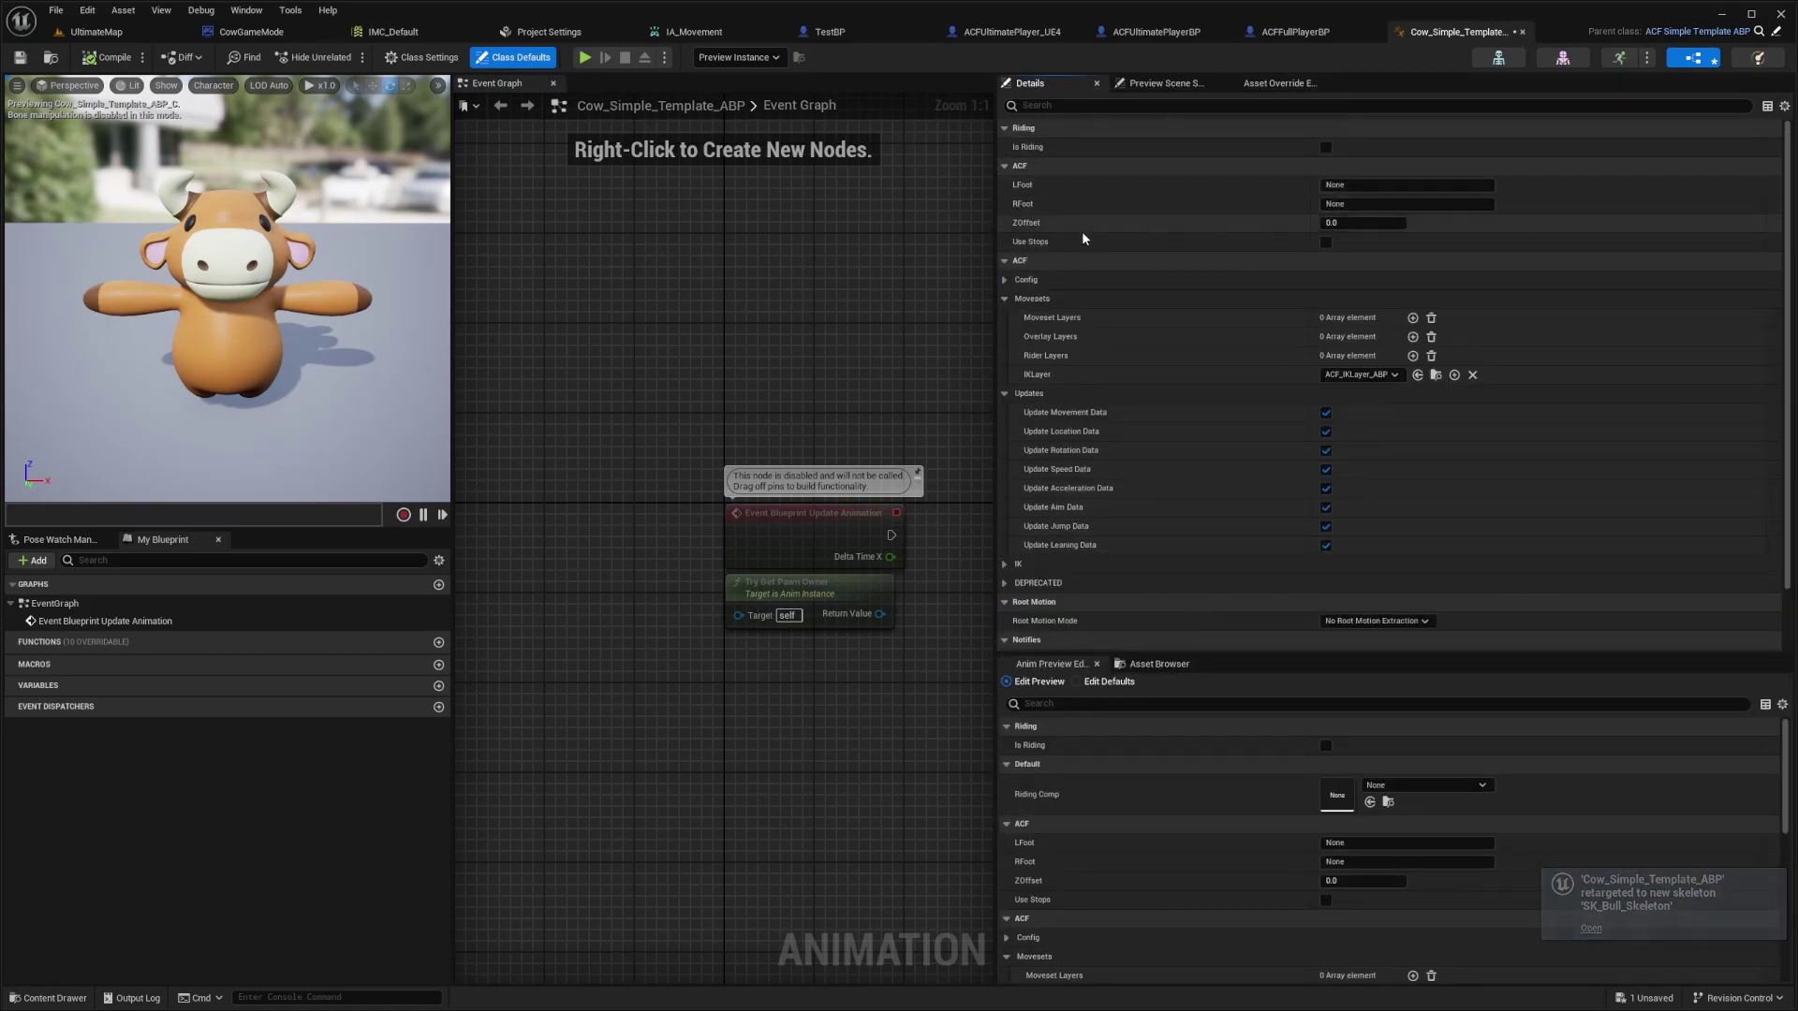
{"action": "mouse_move", "coordinate": [1174, 661]}
{"action": "left_mouse_down"}
{"action": "mouse_move", "coordinate": [1175, 140]}
{"action": "mouse_move", "coordinate": [1141, 218]}
{"action": "left_mouse_up"}
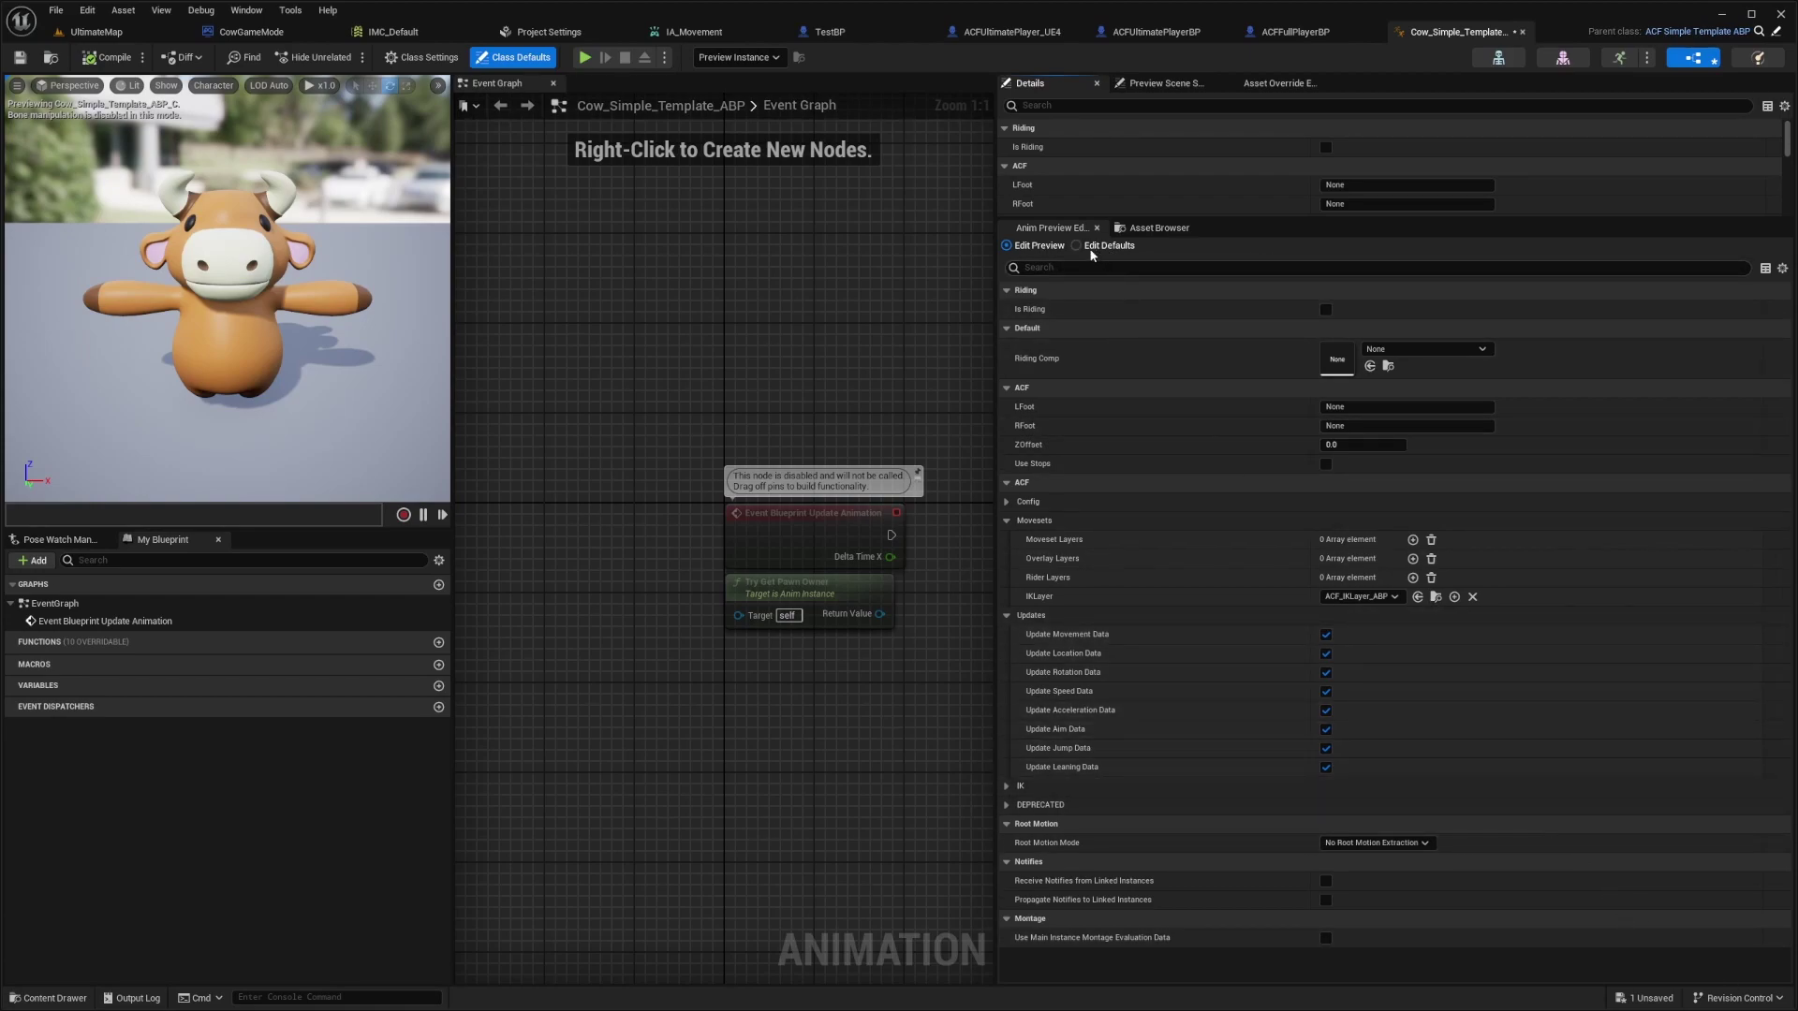
{"action": "left_click_drag", "start_coordinate": [1090, 219], "coordinate": [1090, 759]}
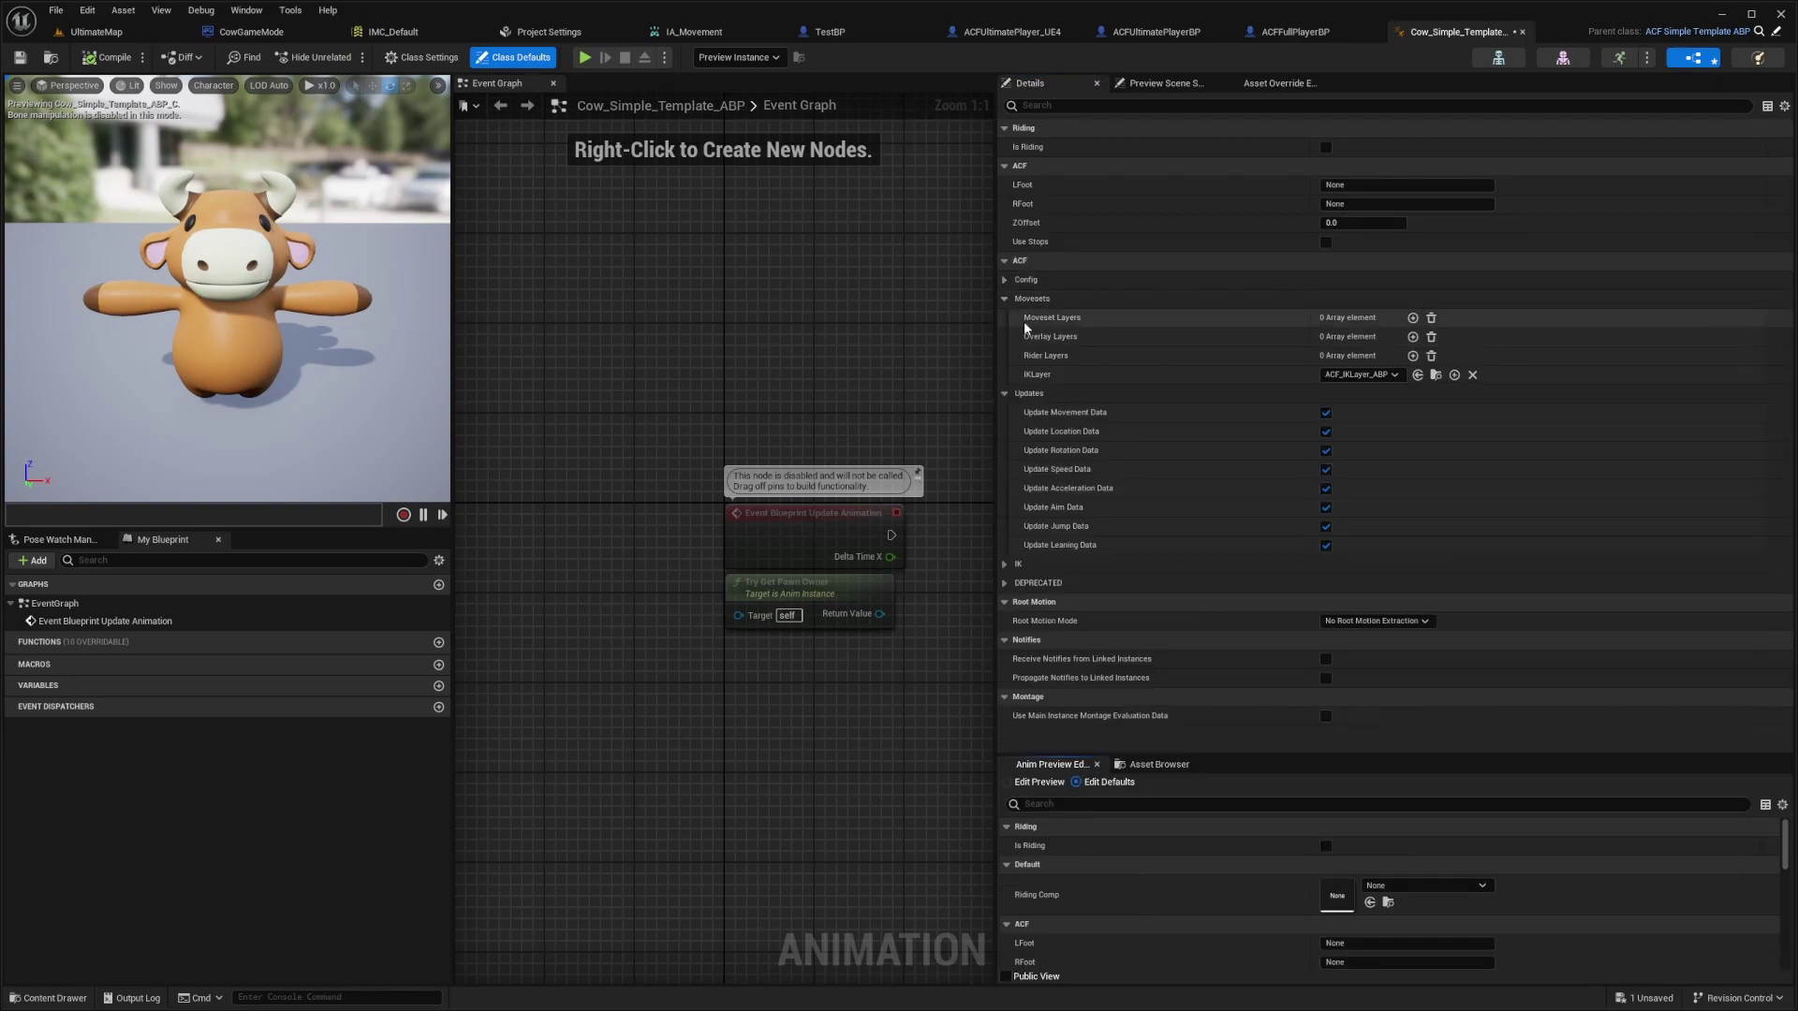
Add one empty Moveset Layers entry and save the animation blueprint.
{"action": "left_click", "coordinate": [1413, 319]}
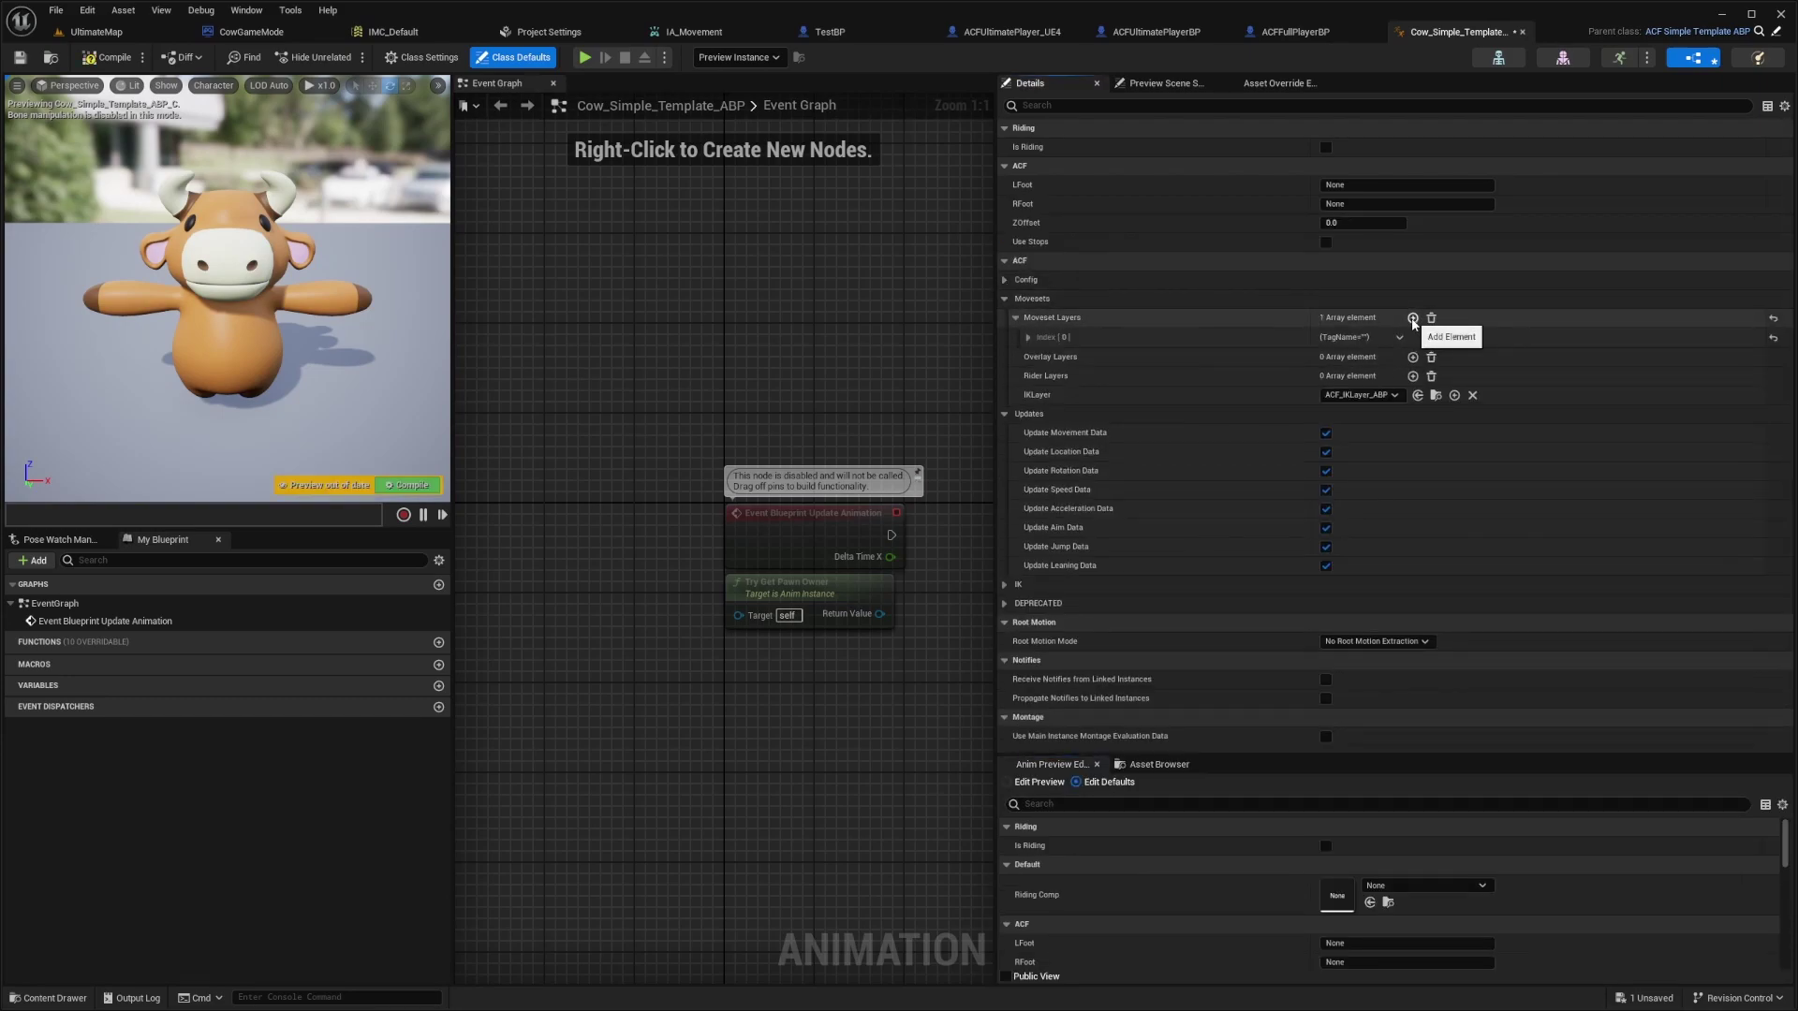
{"action": "left_click", "coordinate": [1352, 357]}
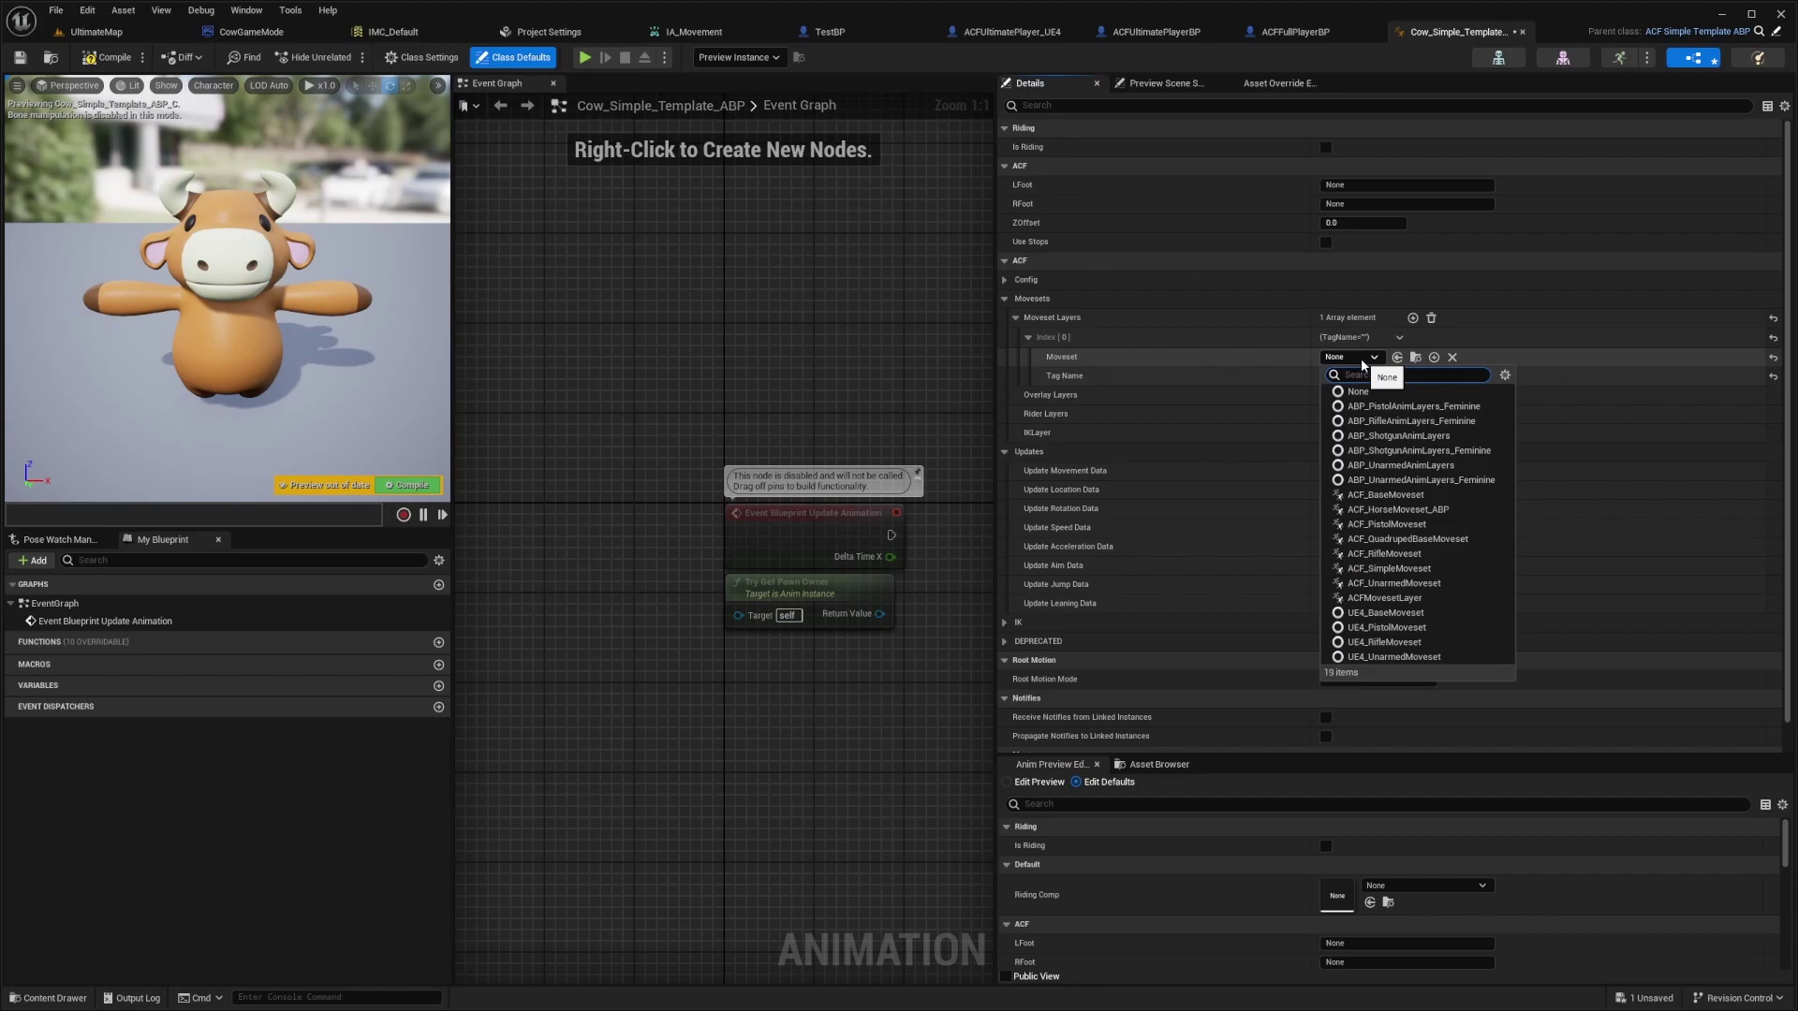
{"action": "key", "text": "Escape"}
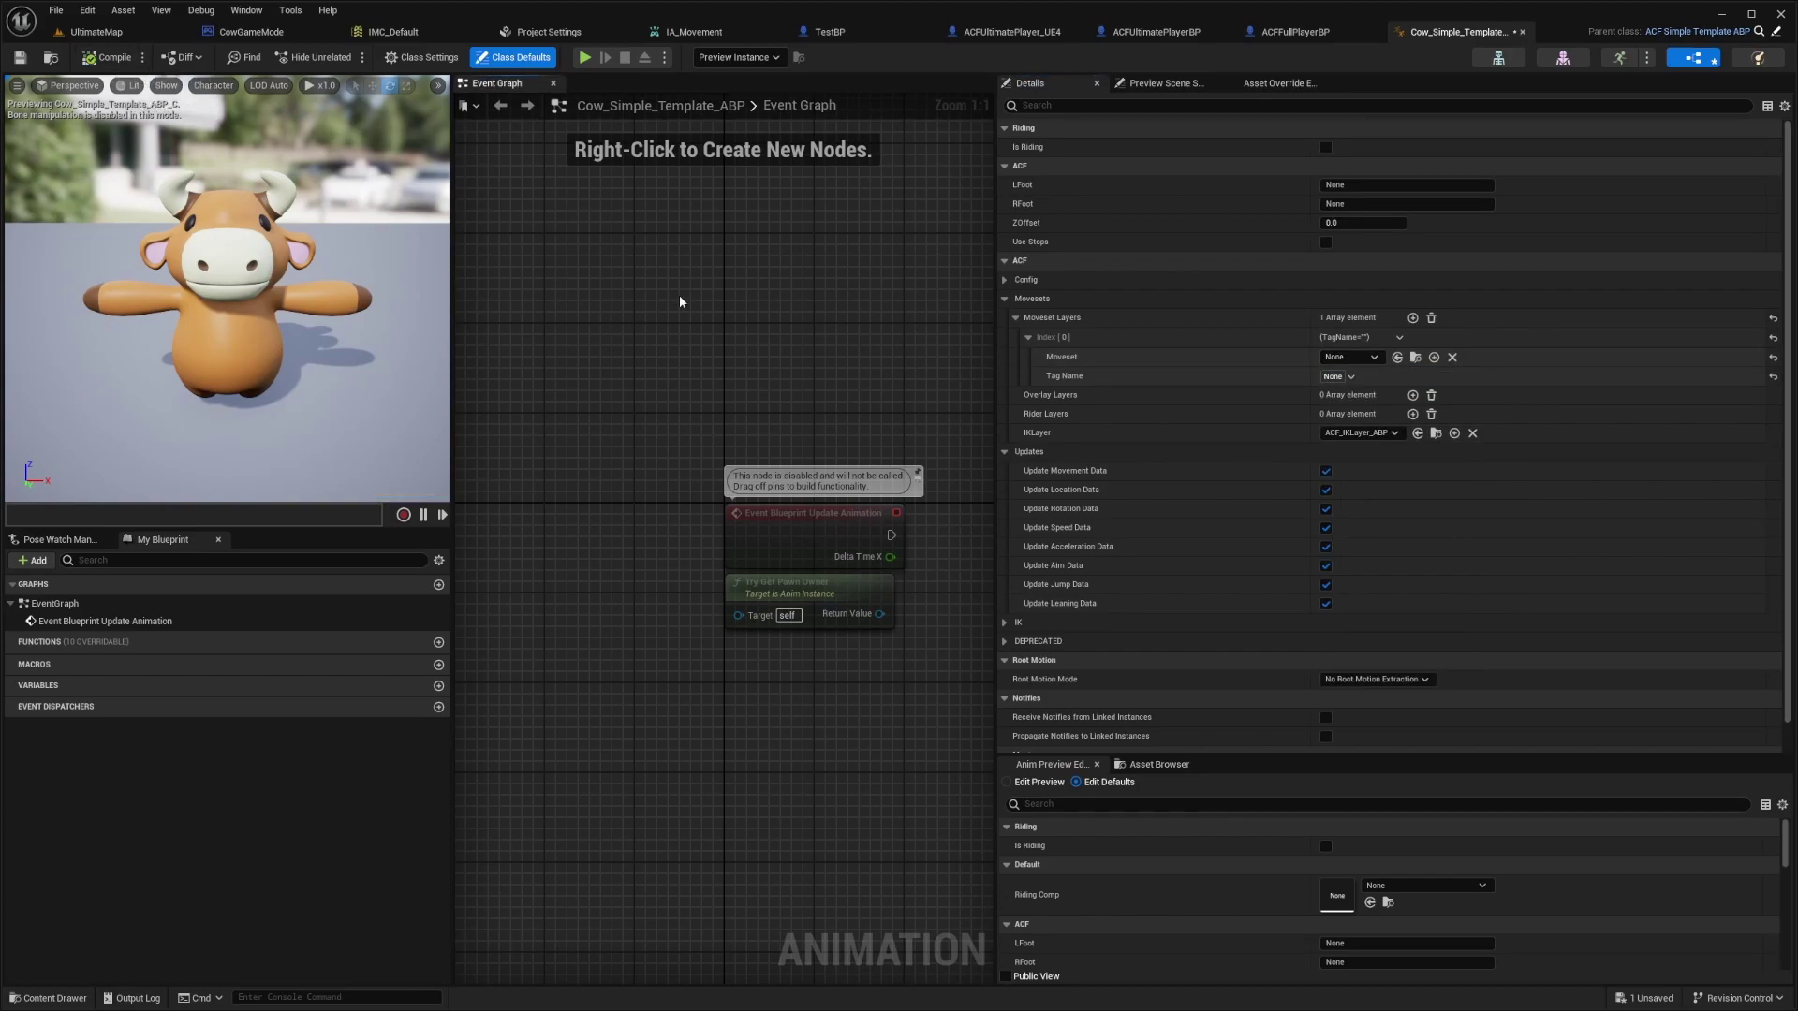
{"action": "key", "text": "ctrl+s"}
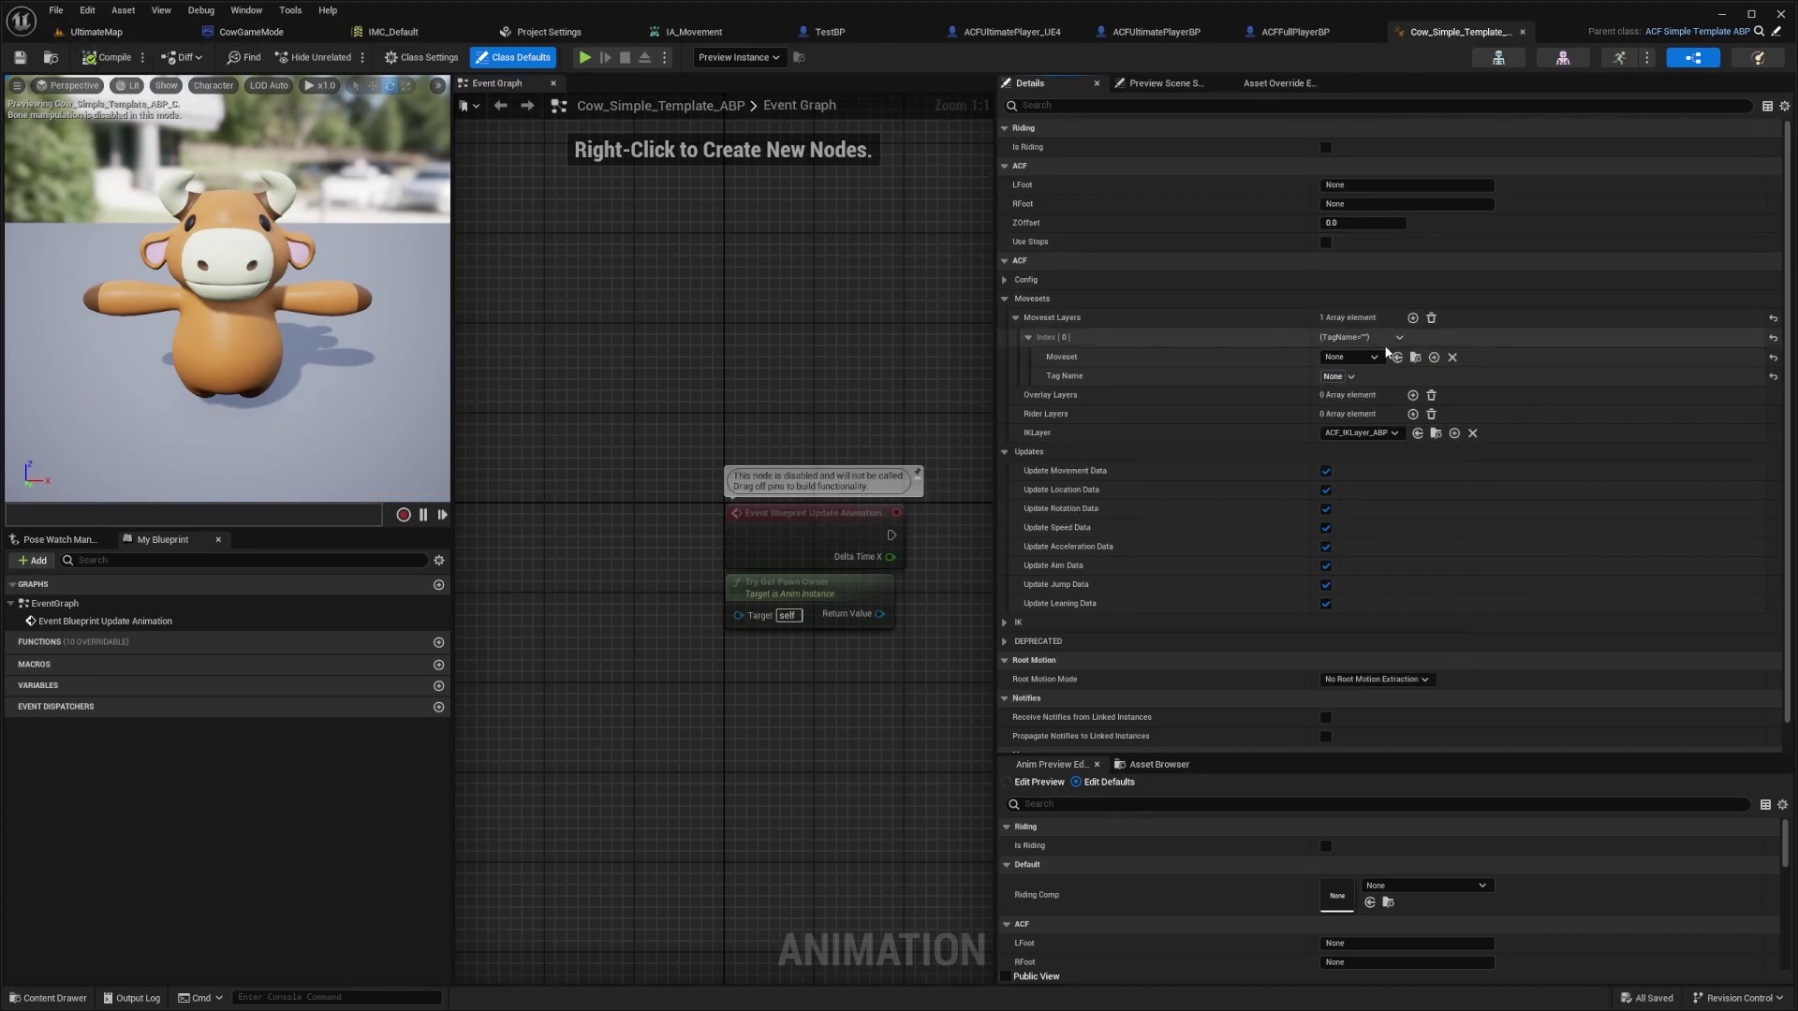
From the UltimateMap editor, create Cow_Simple_Moveset_ABP on ACF Simple Moveset and open it.
{"action": "left_click", "coordinate": [96, 31]}
{"action": "right_click", "coordinate": [1163, 770]}
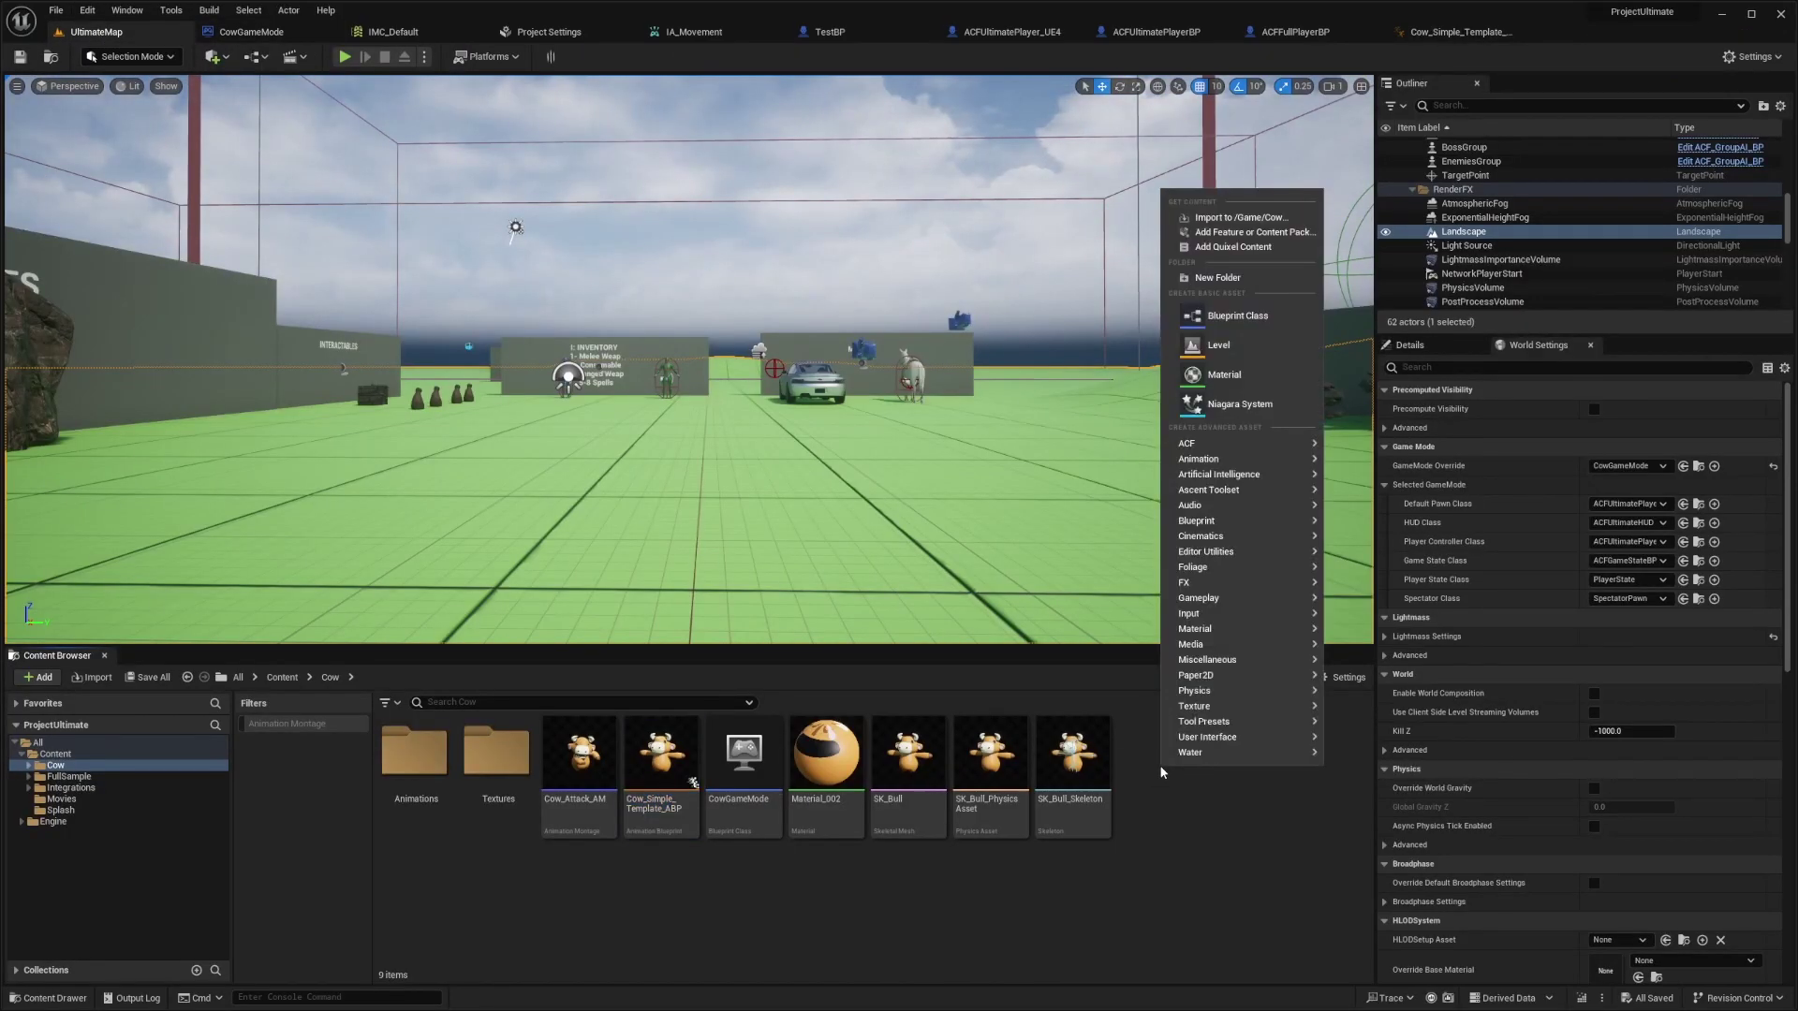
{"action": "left_click", "coordinate": [1226, 315]}
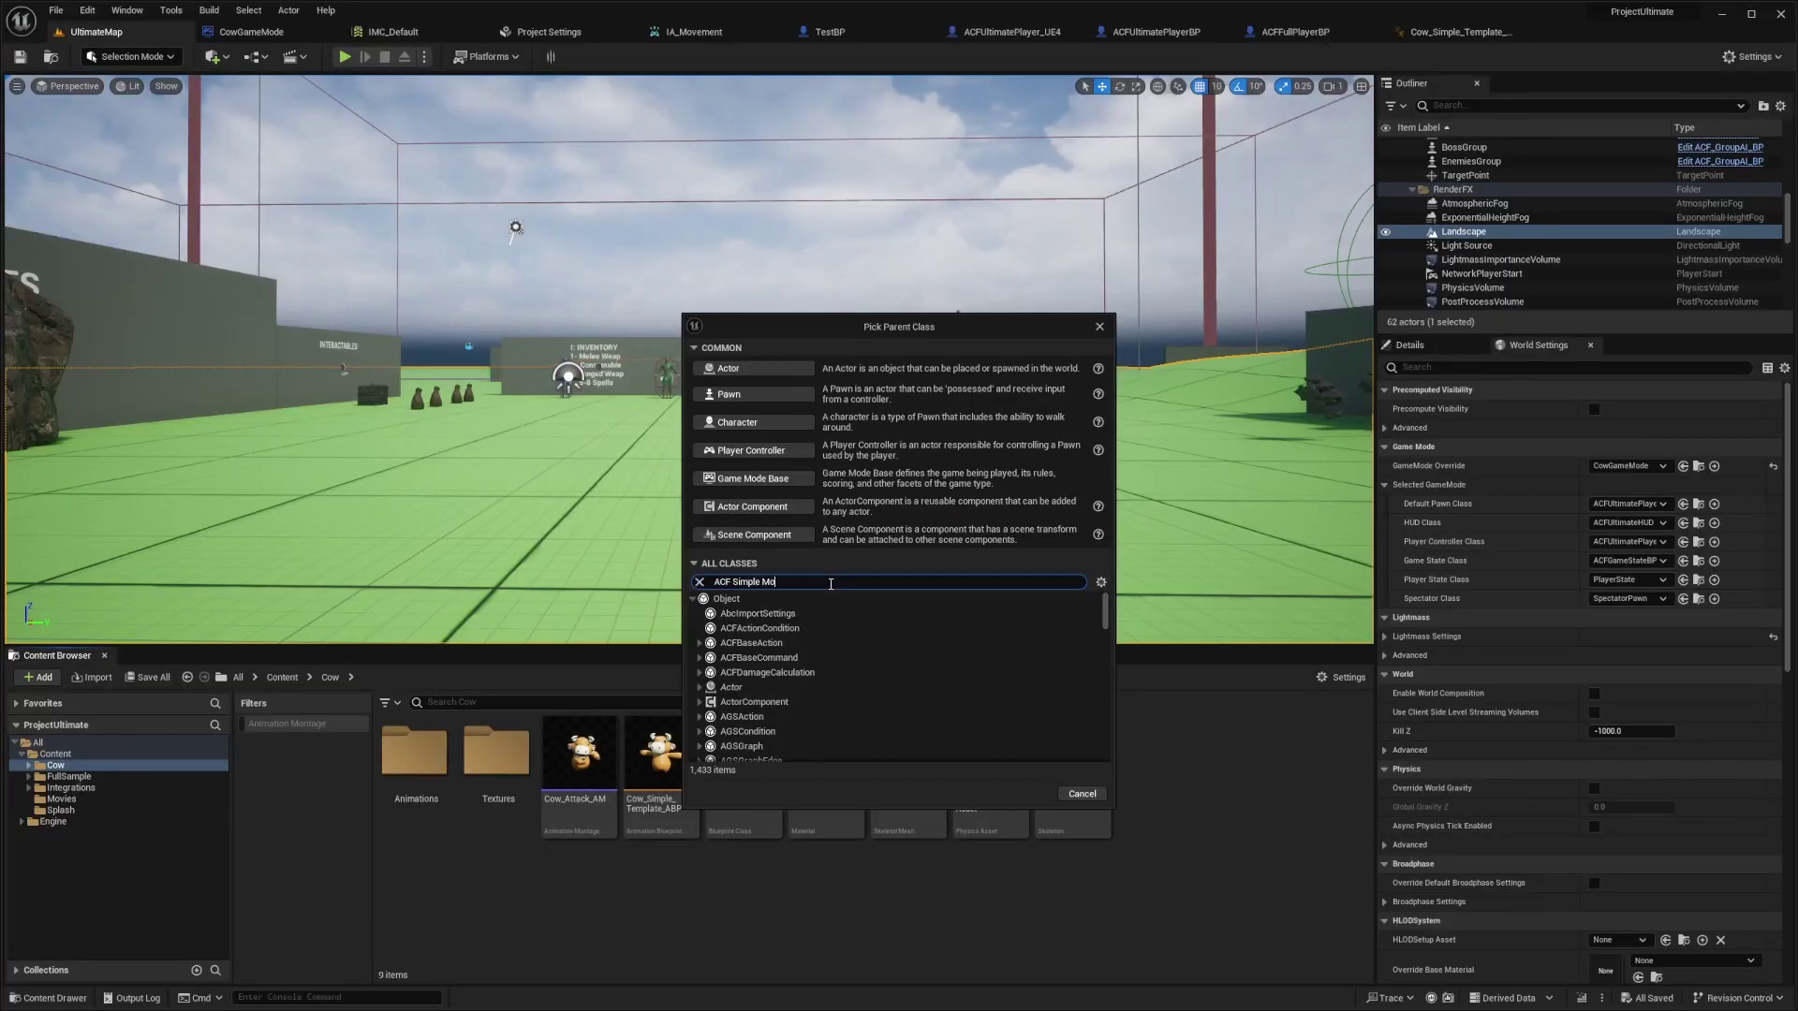
{"action": "left_click", "coordinate": [1024, 692]}
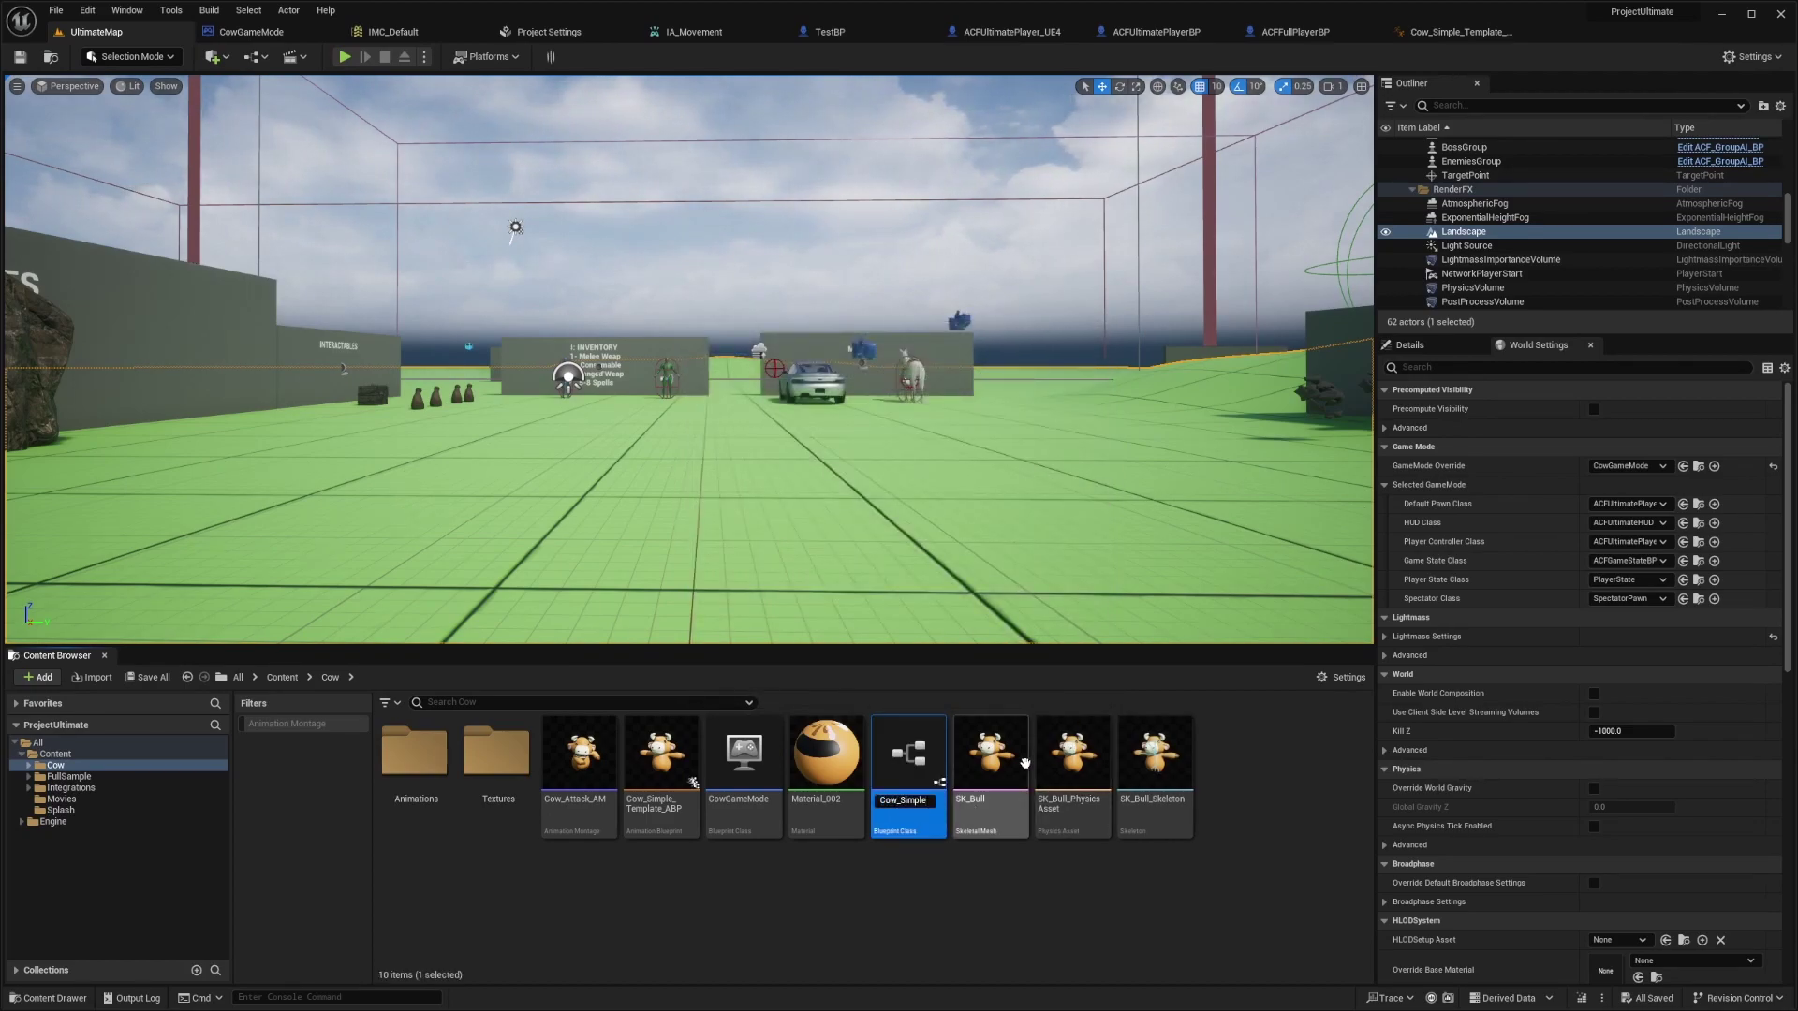
{"action": "key", "text": "Return"}
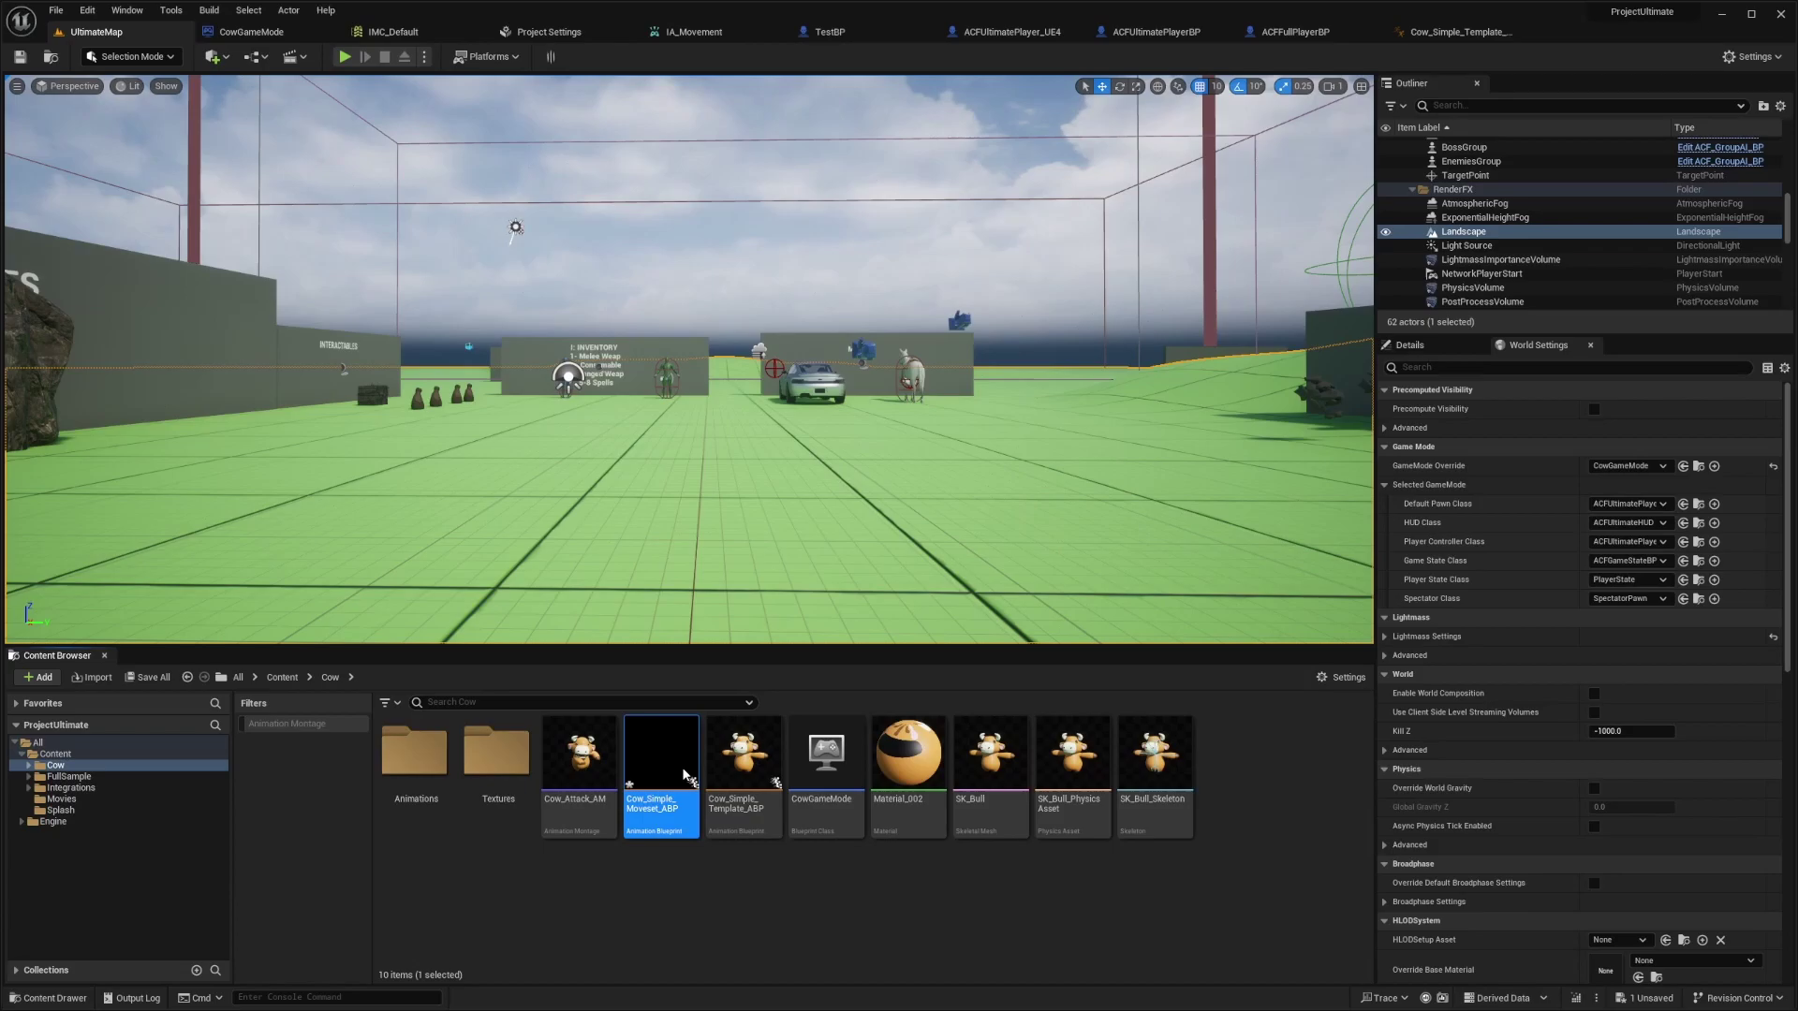
{"action": "double_click", "coordinate": [662, 766]}
{"action": "left_click", "coordinate": [1010, 511]}
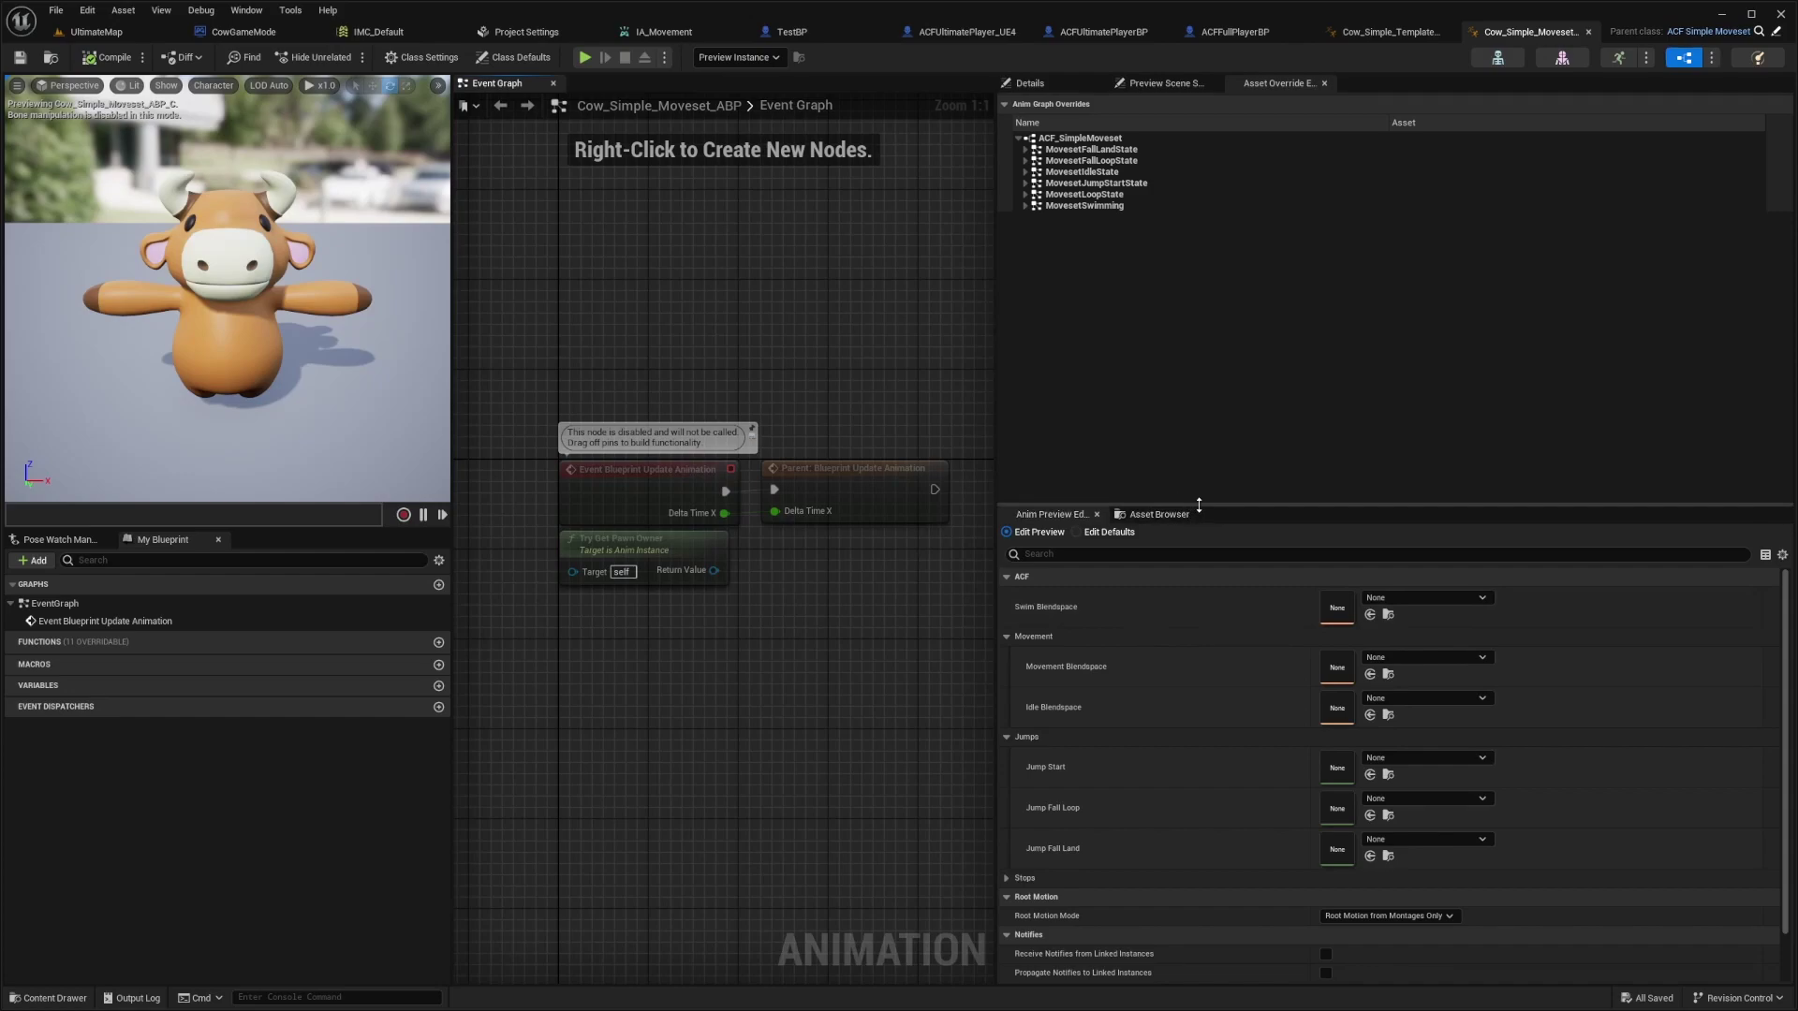
Set Jump Start, Fall Loop, Fall Land to Character_Jump_Init, _Idle, _End and apply.
{"action": "left_click_drag", "start_coordinate": [1188, 504], "coordinate": [1110, 291]}
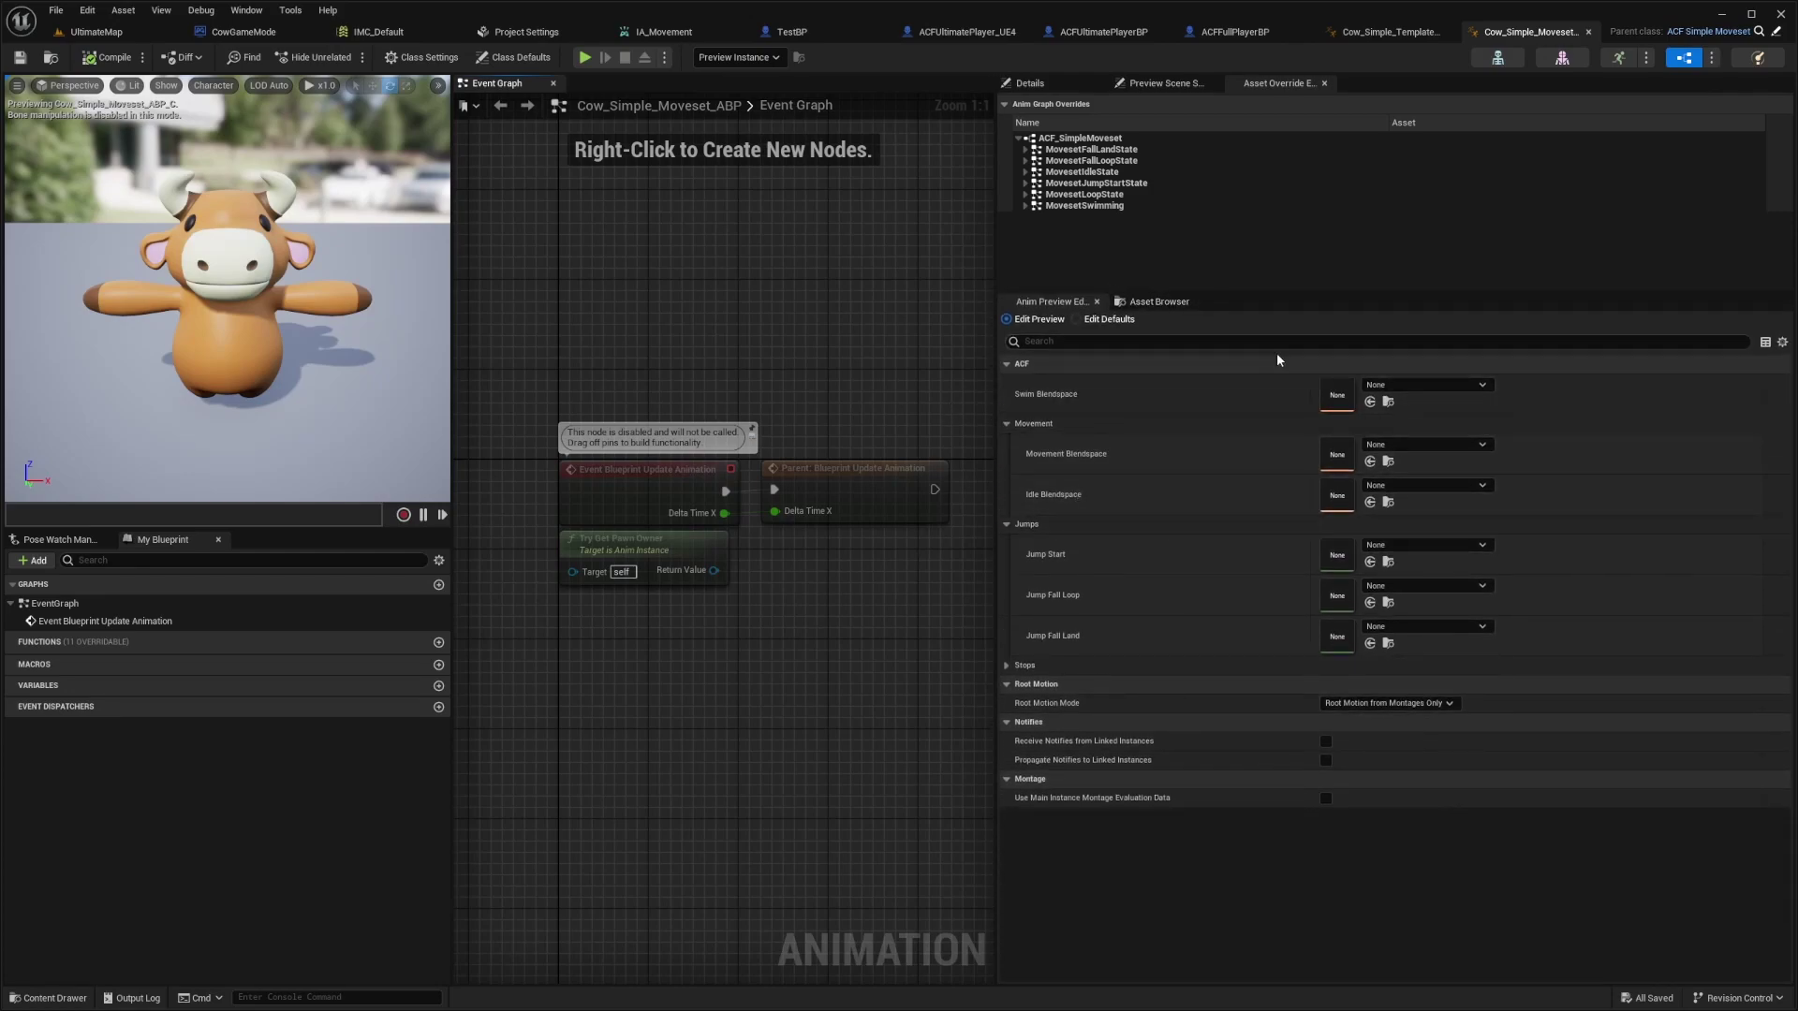
{"action": "left_click", "coordinate": [1380, 545]}
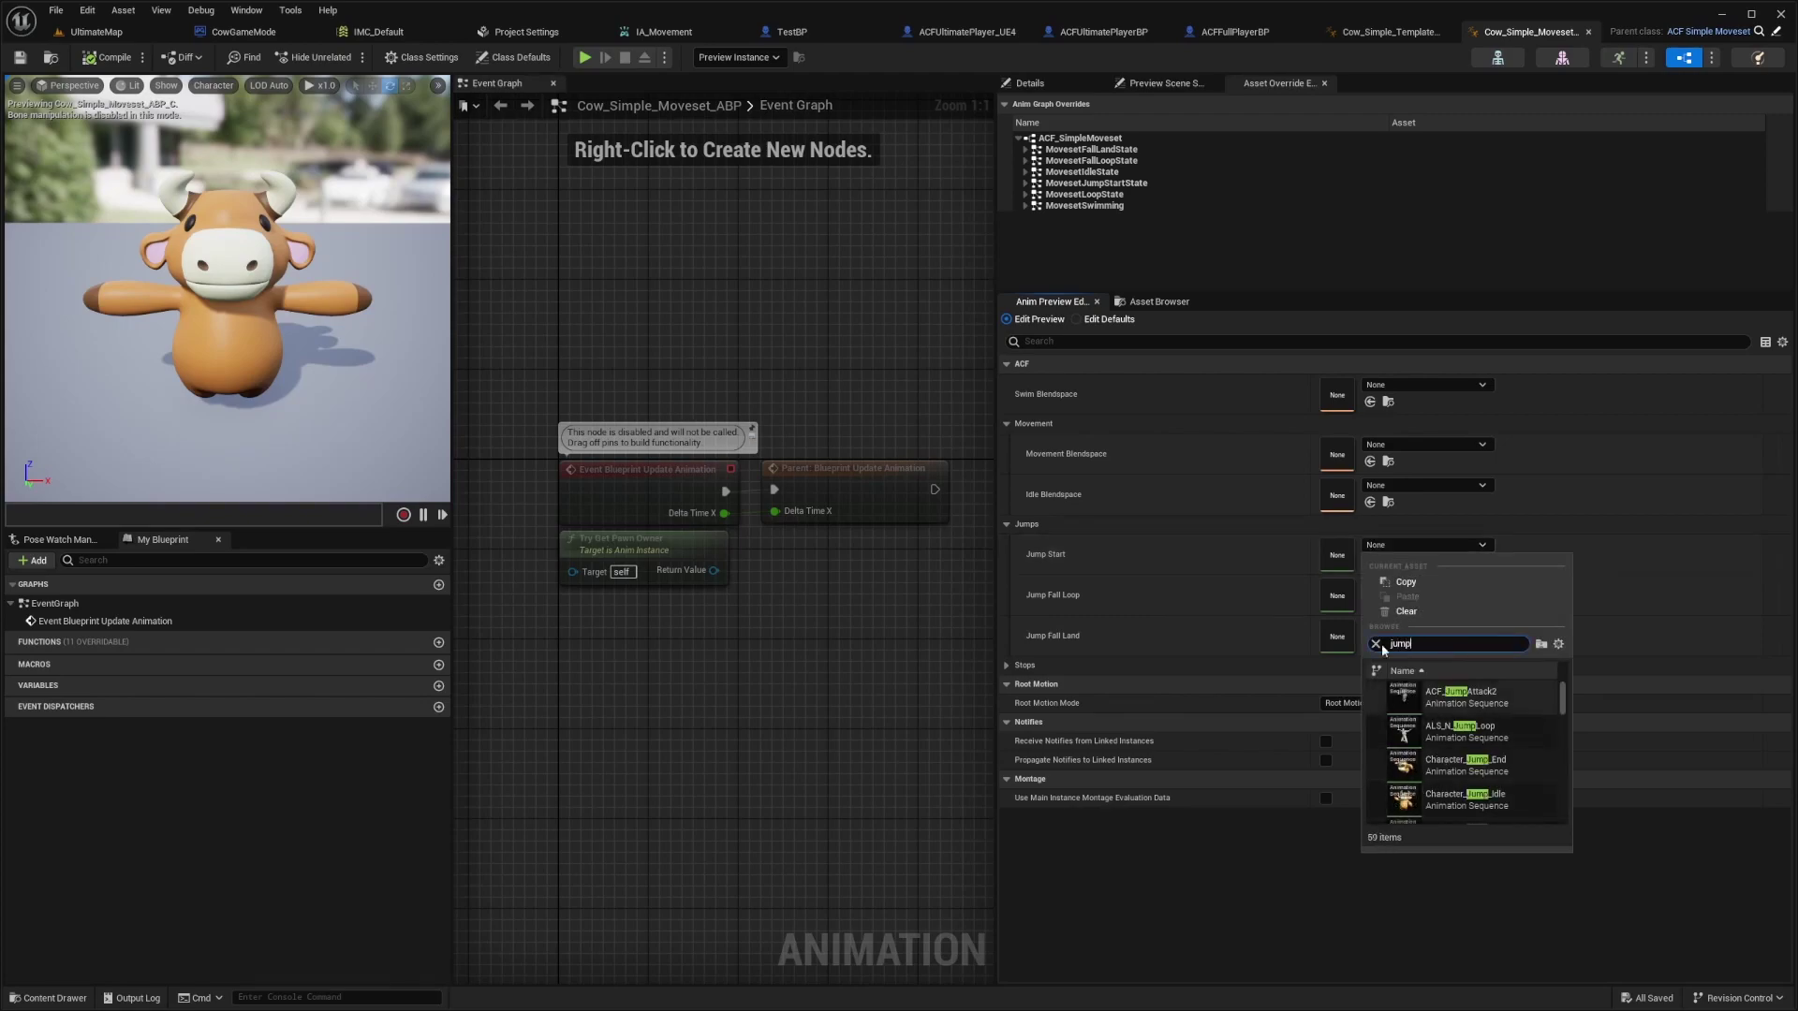
{"action": "left_click", "coordinate": [1506, 792]}
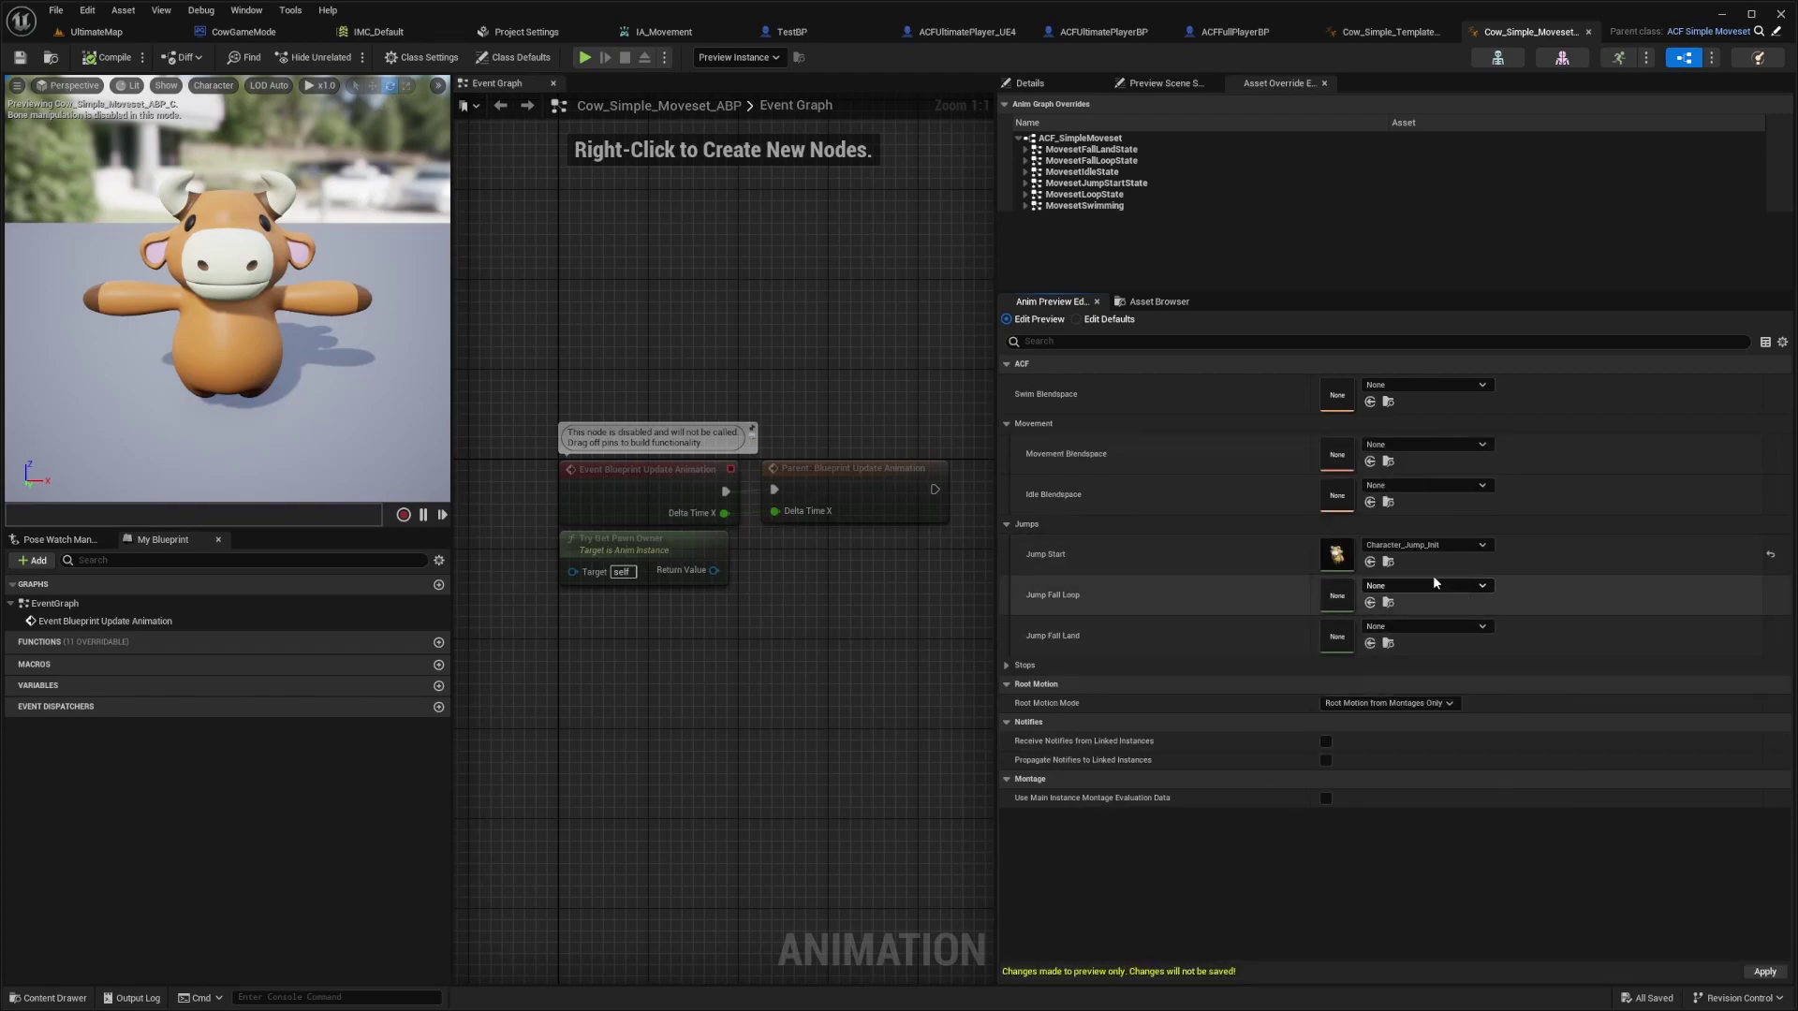
{"action": "left_click", "coordinate": [1397, 591]}
{"action": "left_click", "coordinate": [1447, 696]}
{"action": "left_click", "coordinate": [1425, 626]}
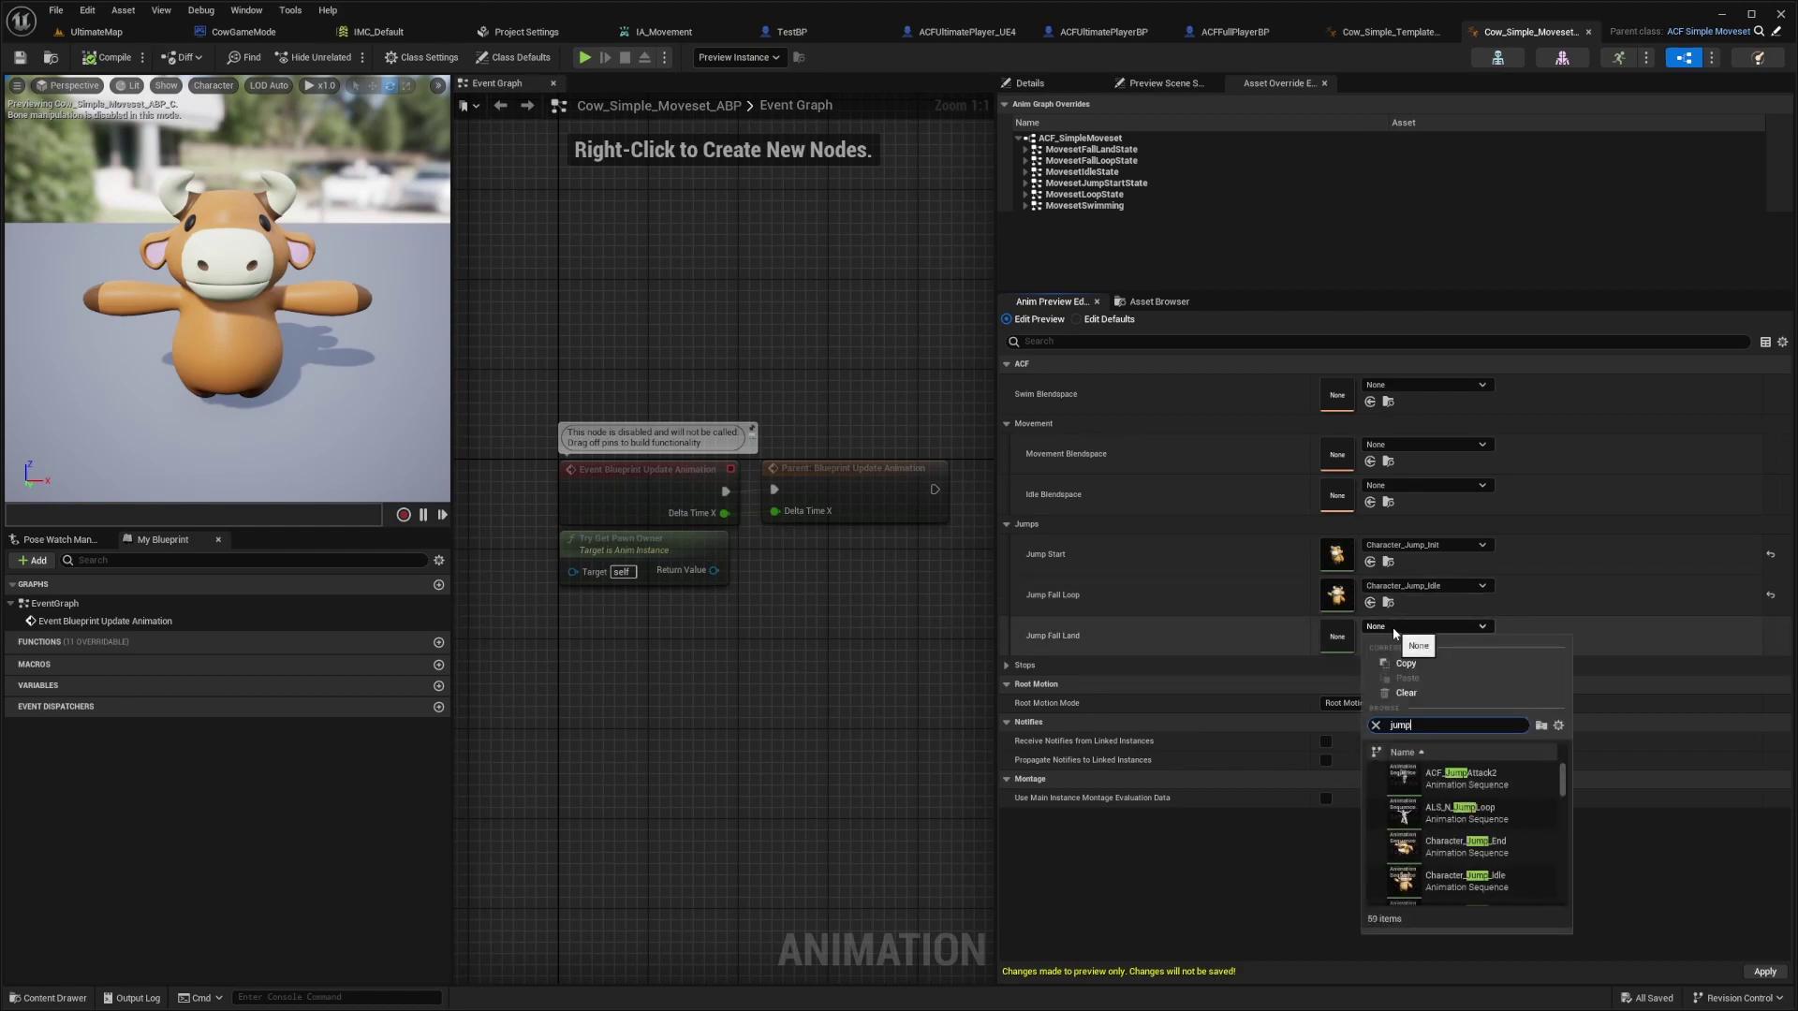
{"action": "scroll", "coordinate": [1486, 815], "scroll_direction": "down", "scroll_amount": 2}
{"action": "left_click", "coordinate": [1468, 797]}
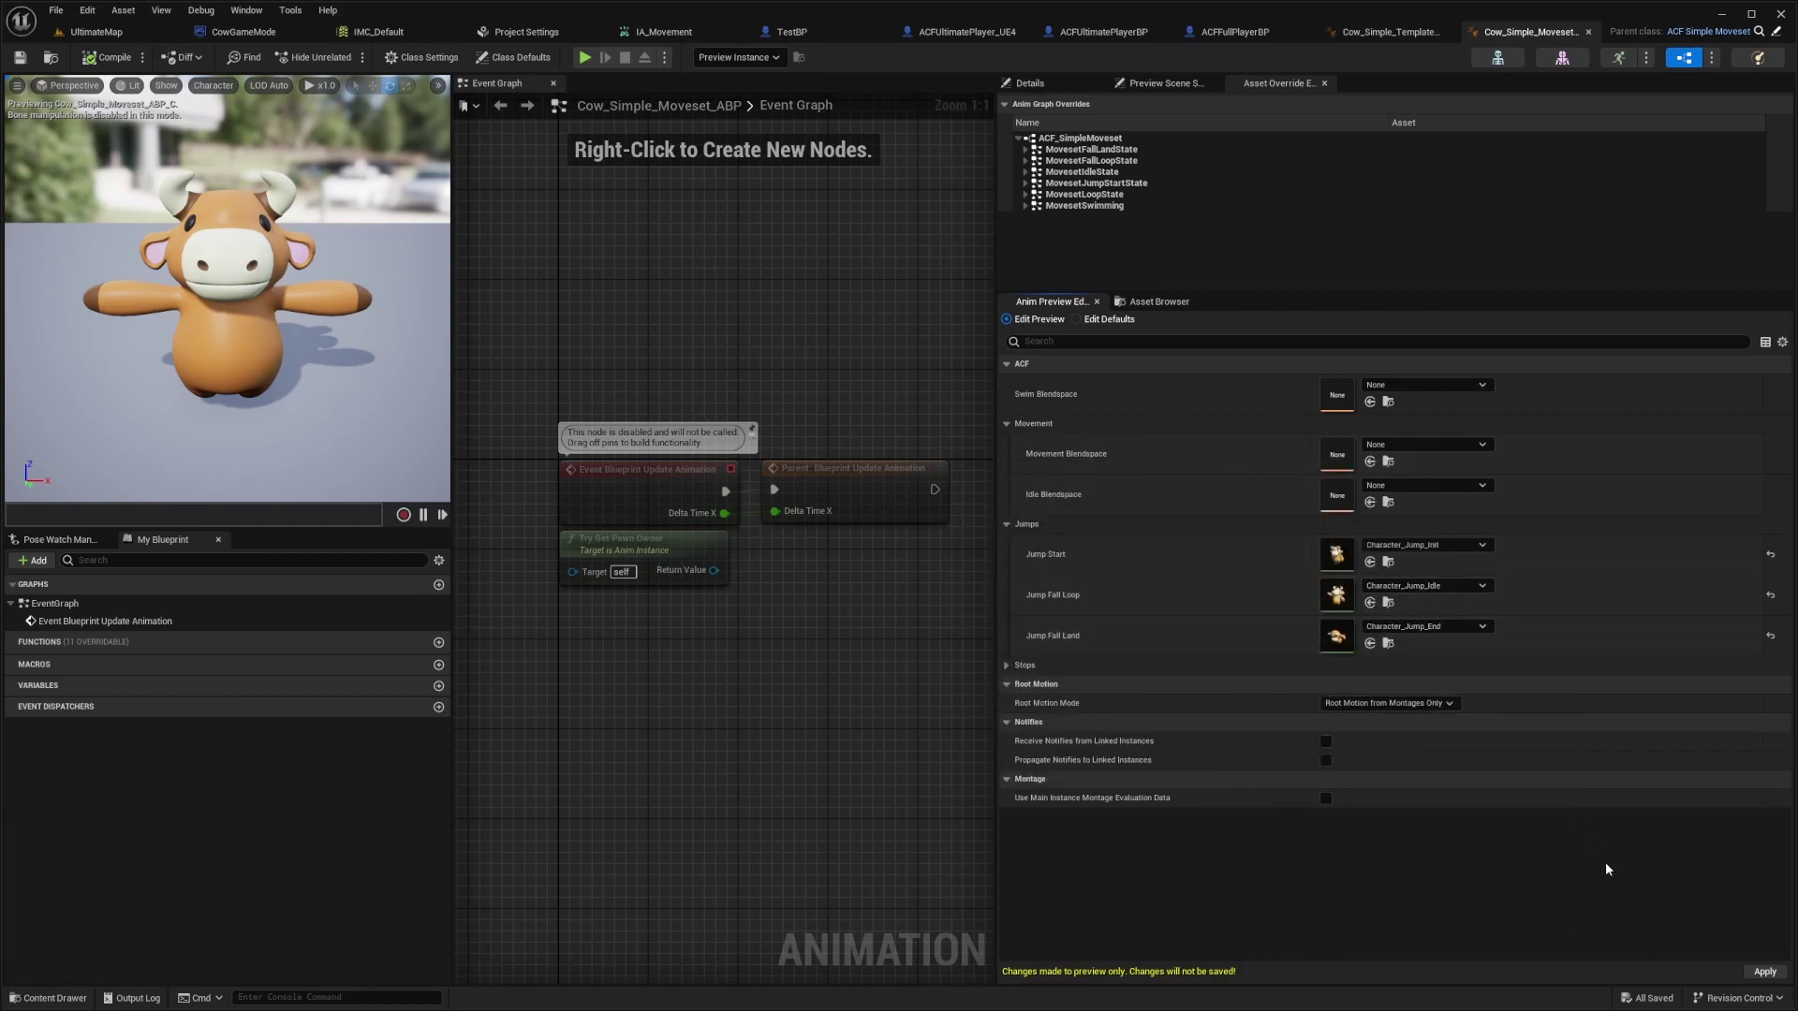
{"action": "left_click", "coordinate": [1764, 973]}
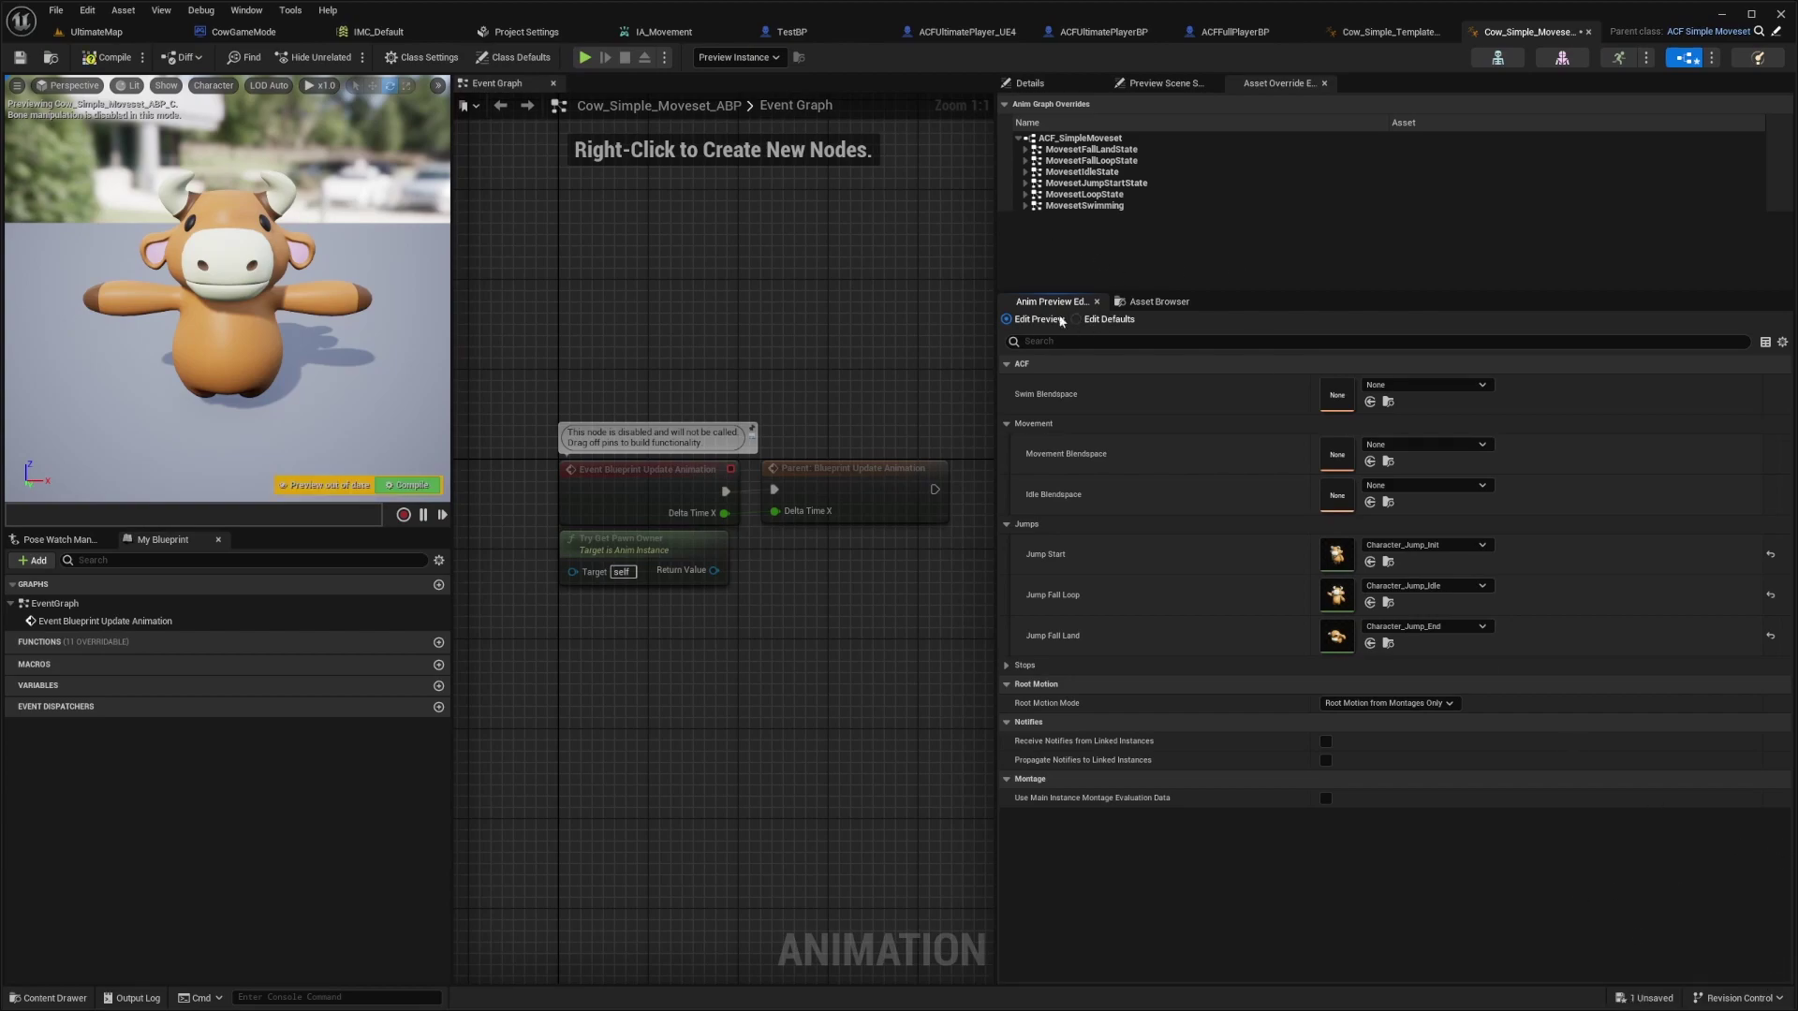
{"action": "mouse_move", "coordinate": [1076, 301]}
{"action": "left_mouse_down"}
{"action": "mouse_move", "coordinate": [1213, 618]}
{"action": "mouse_move", "coordinate": [1124, 132]}
{"action": "left_mouse_up"}
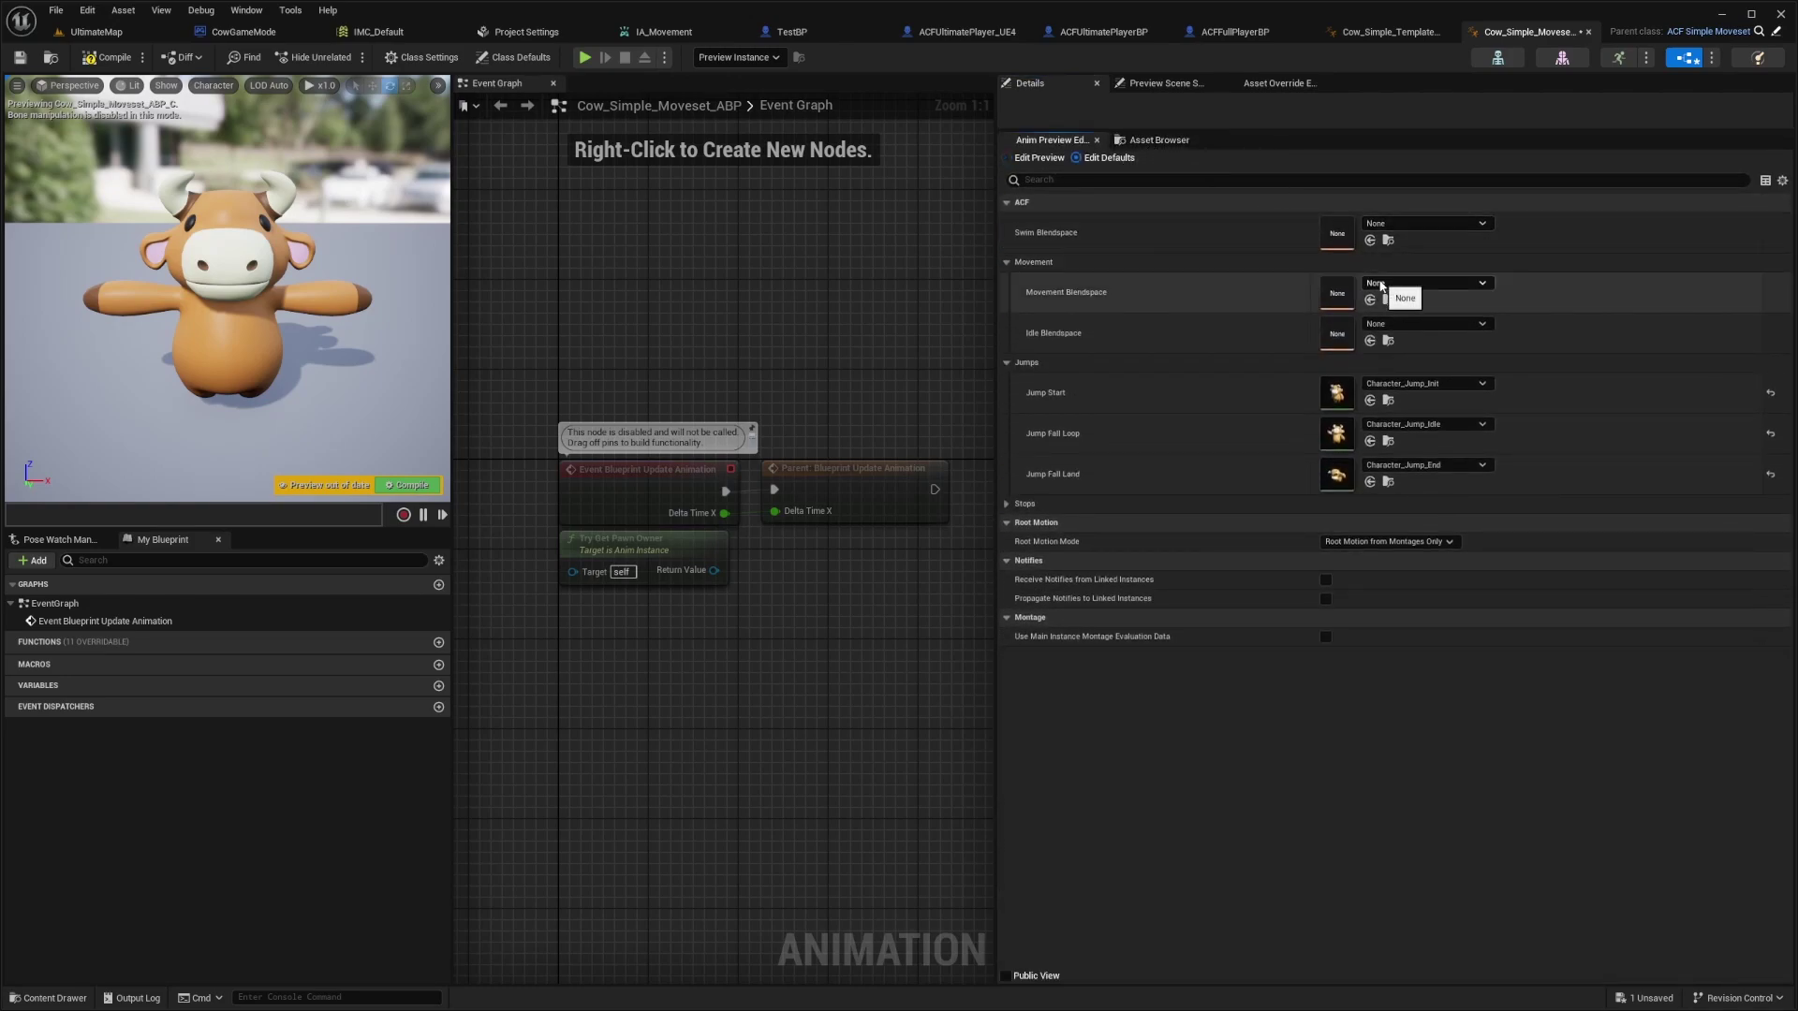
Create and save CowMovement_BS as the moveset's movement blendspace.
{"action": "left_click", "coordinate": [1424, 284]}
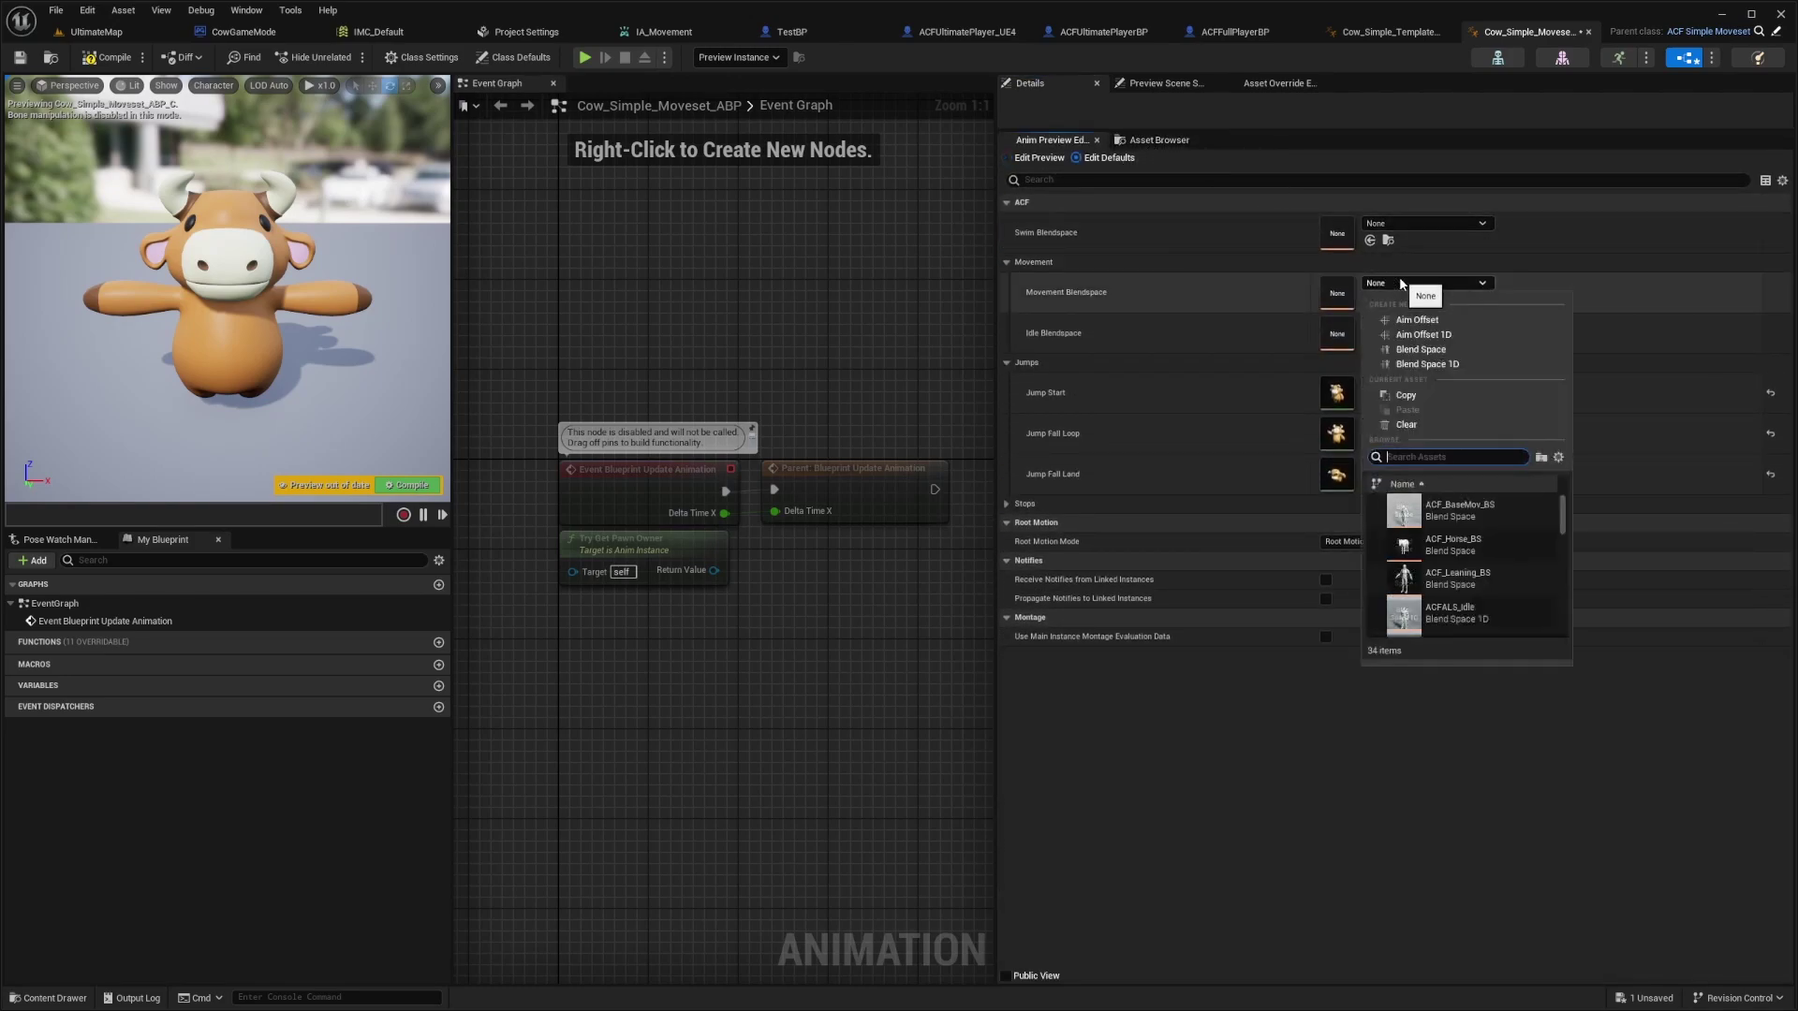
{"action": "left_click", "coordinate": [1423, 349]}
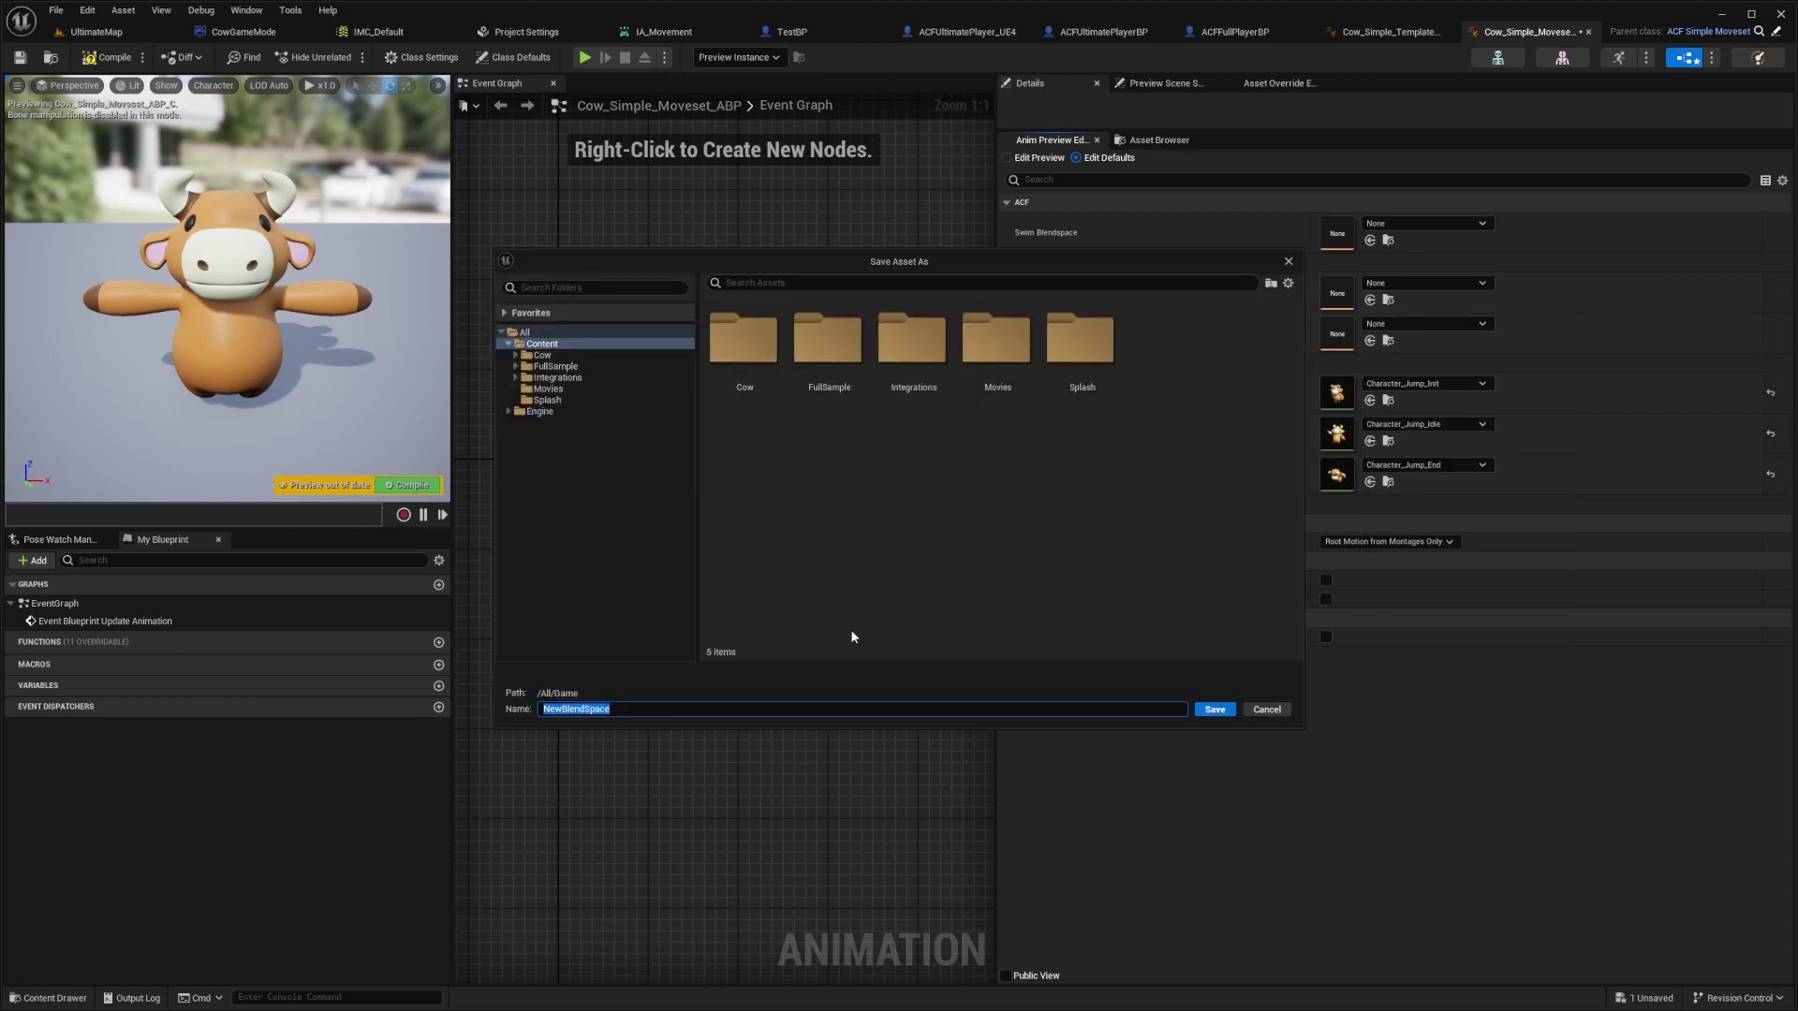
{"action": "type", "text": "C"}
{"action": "type", "text": "Movement"}
{"action": "key", "text": "Return"}
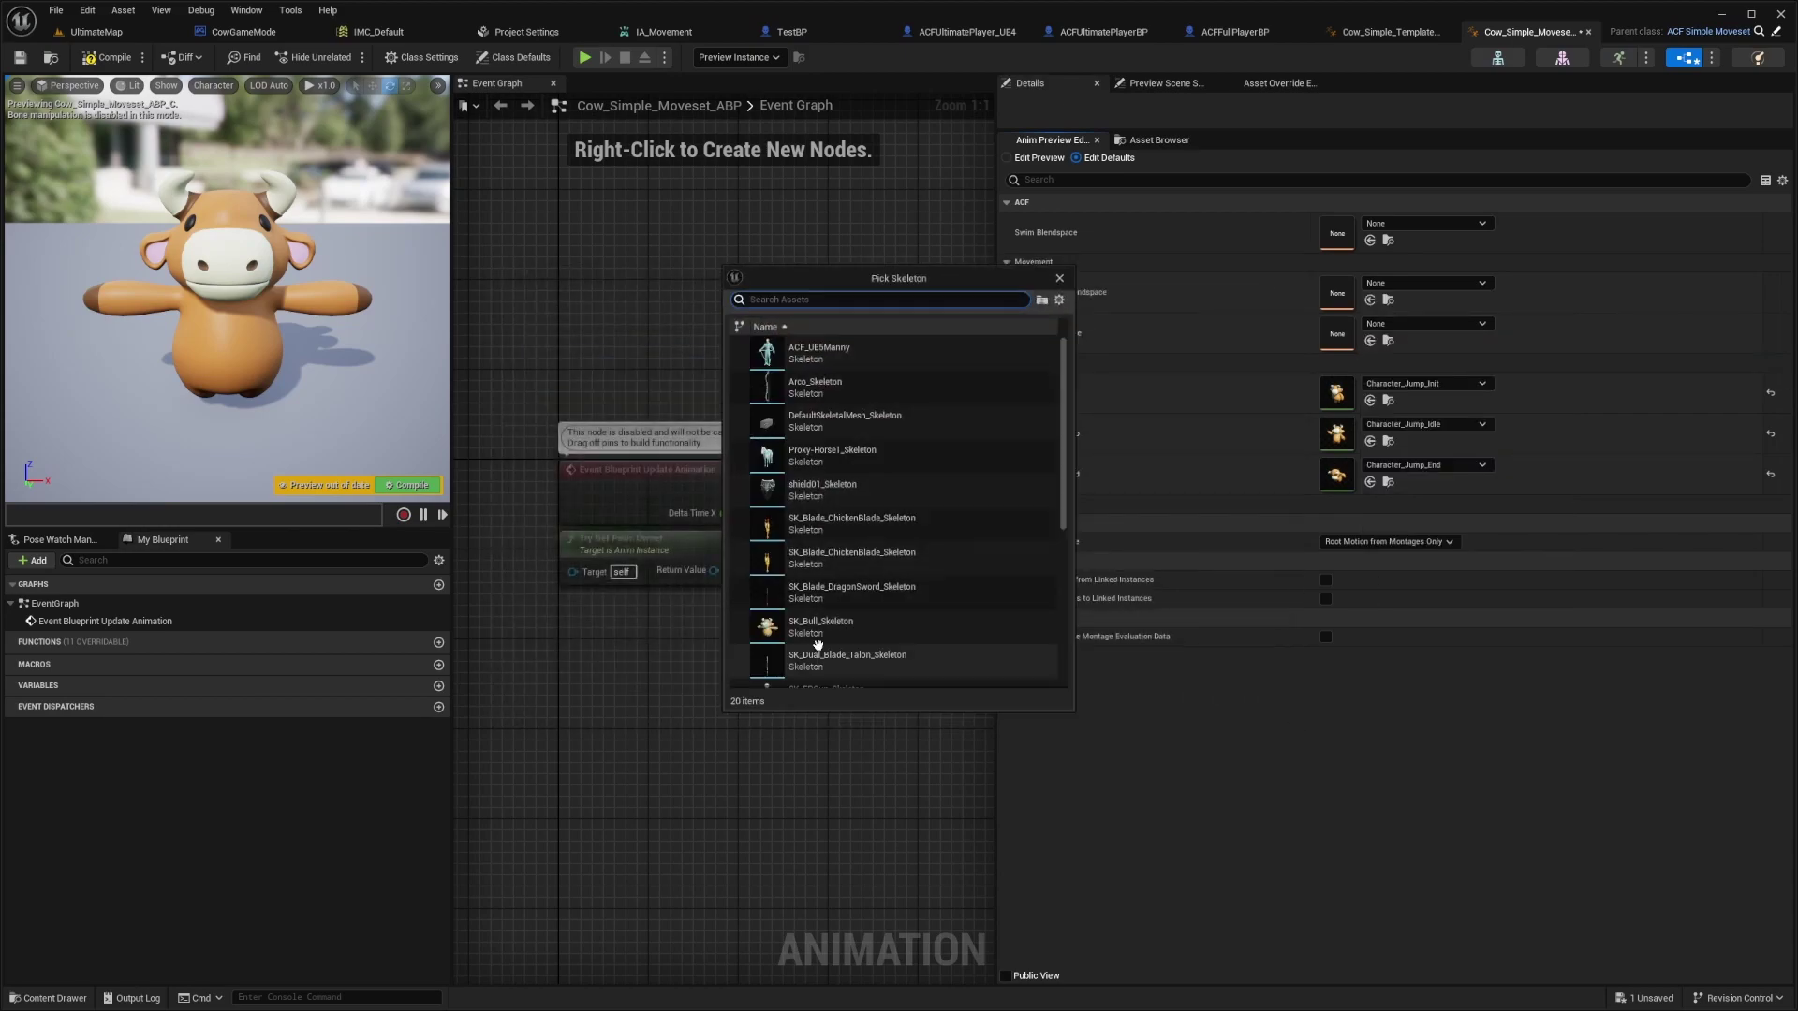
{"action": "left_click", "coordinate": [1422, 323]}
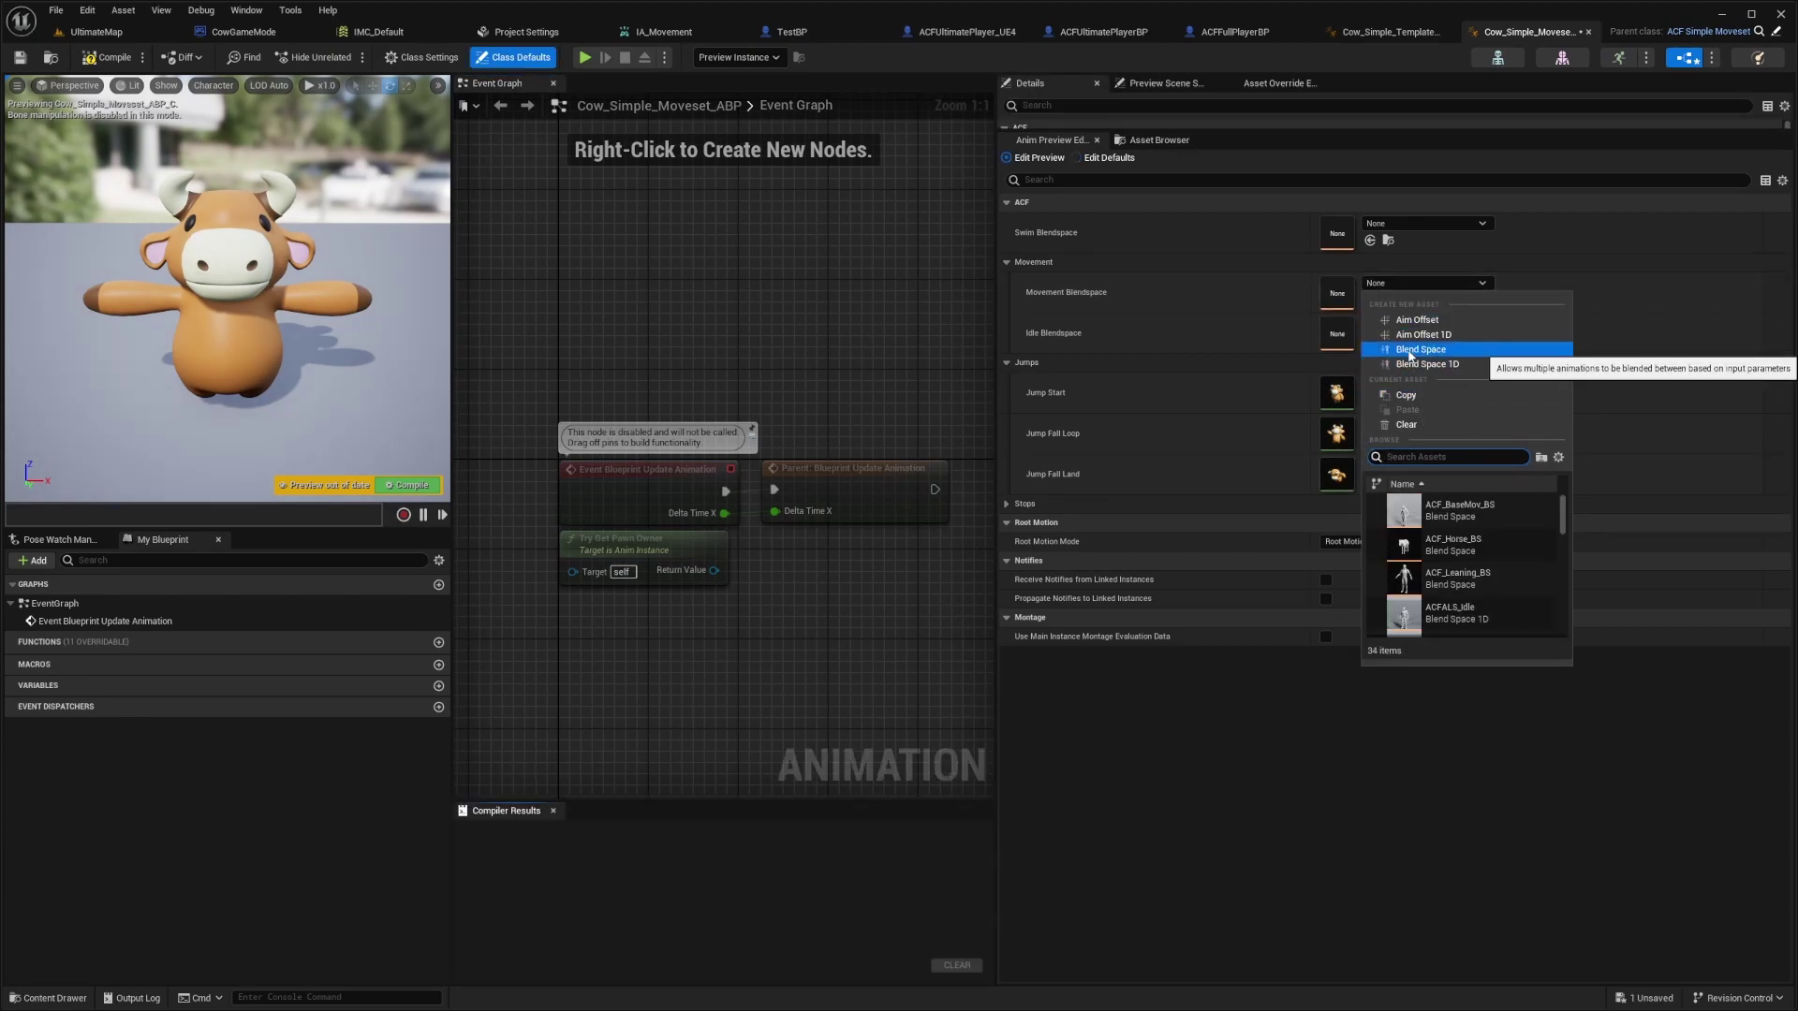
{"action": "left_click", "coordinate": [1406, 351]}
{"action": "type", "text": "CowMovement_BS"}
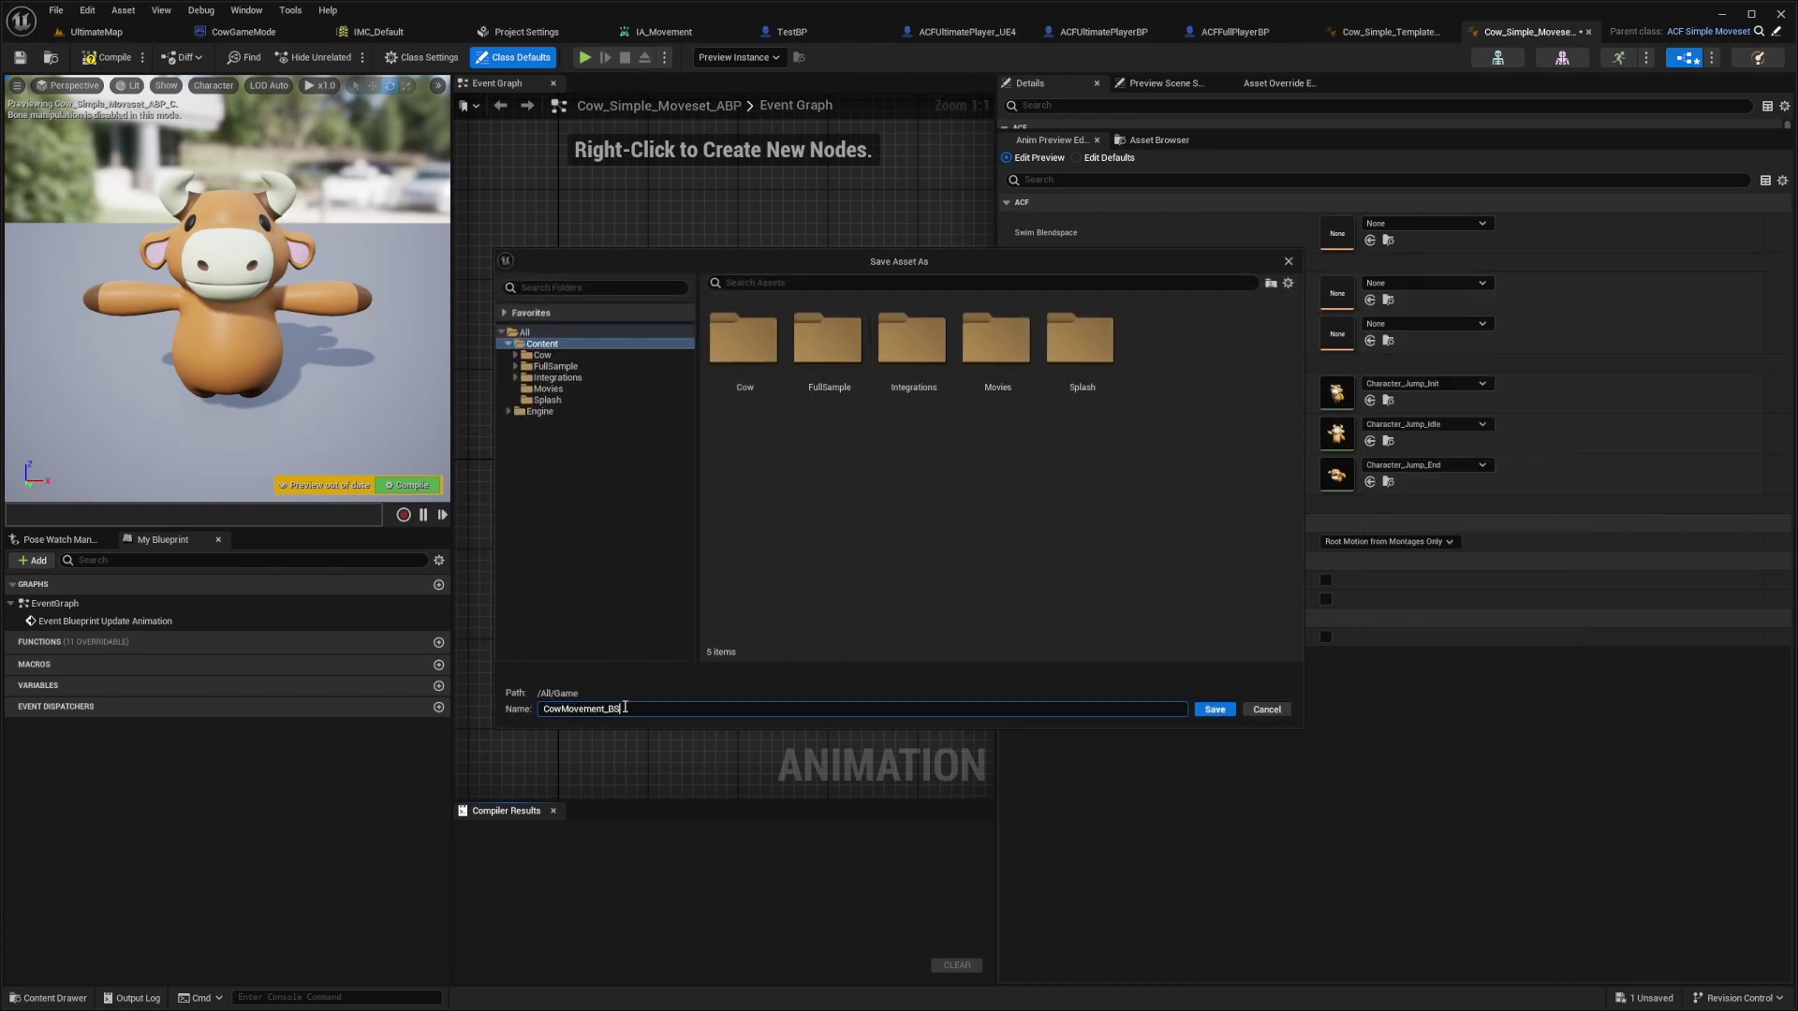
{"action": "key", "text": "Return"}
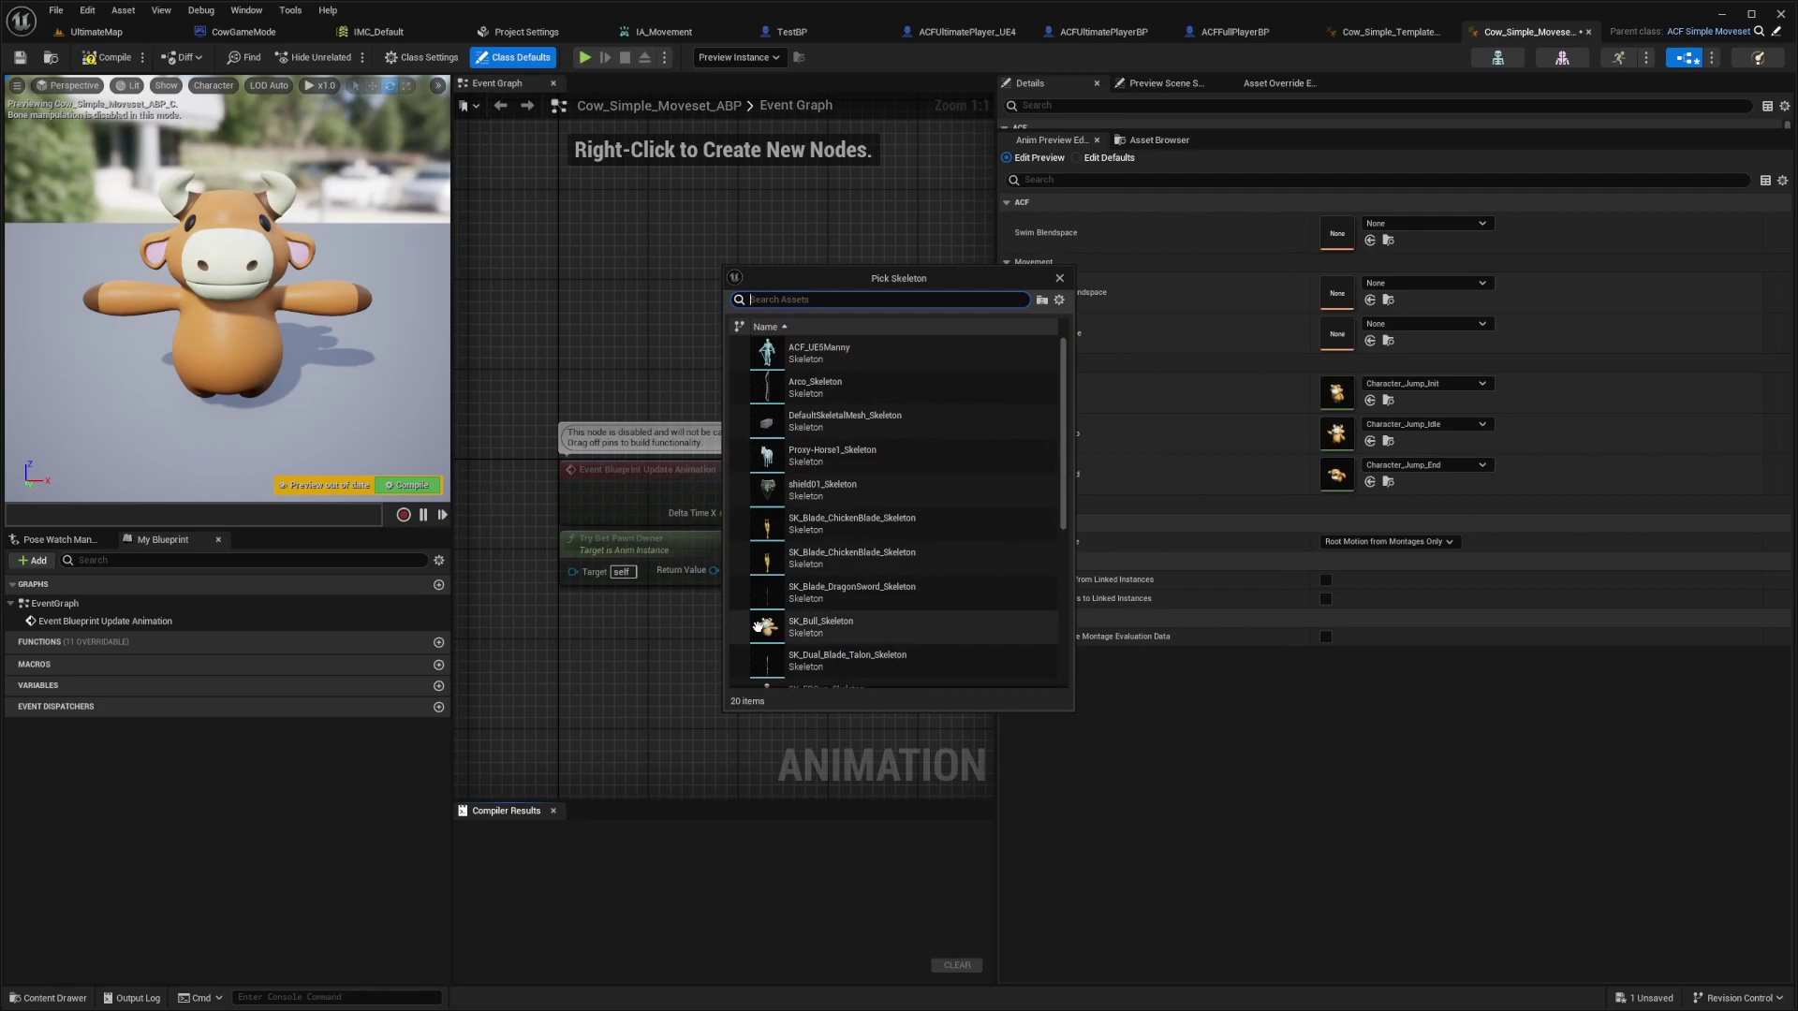
{"action": "left_click", "coordinate": [830, 632]}
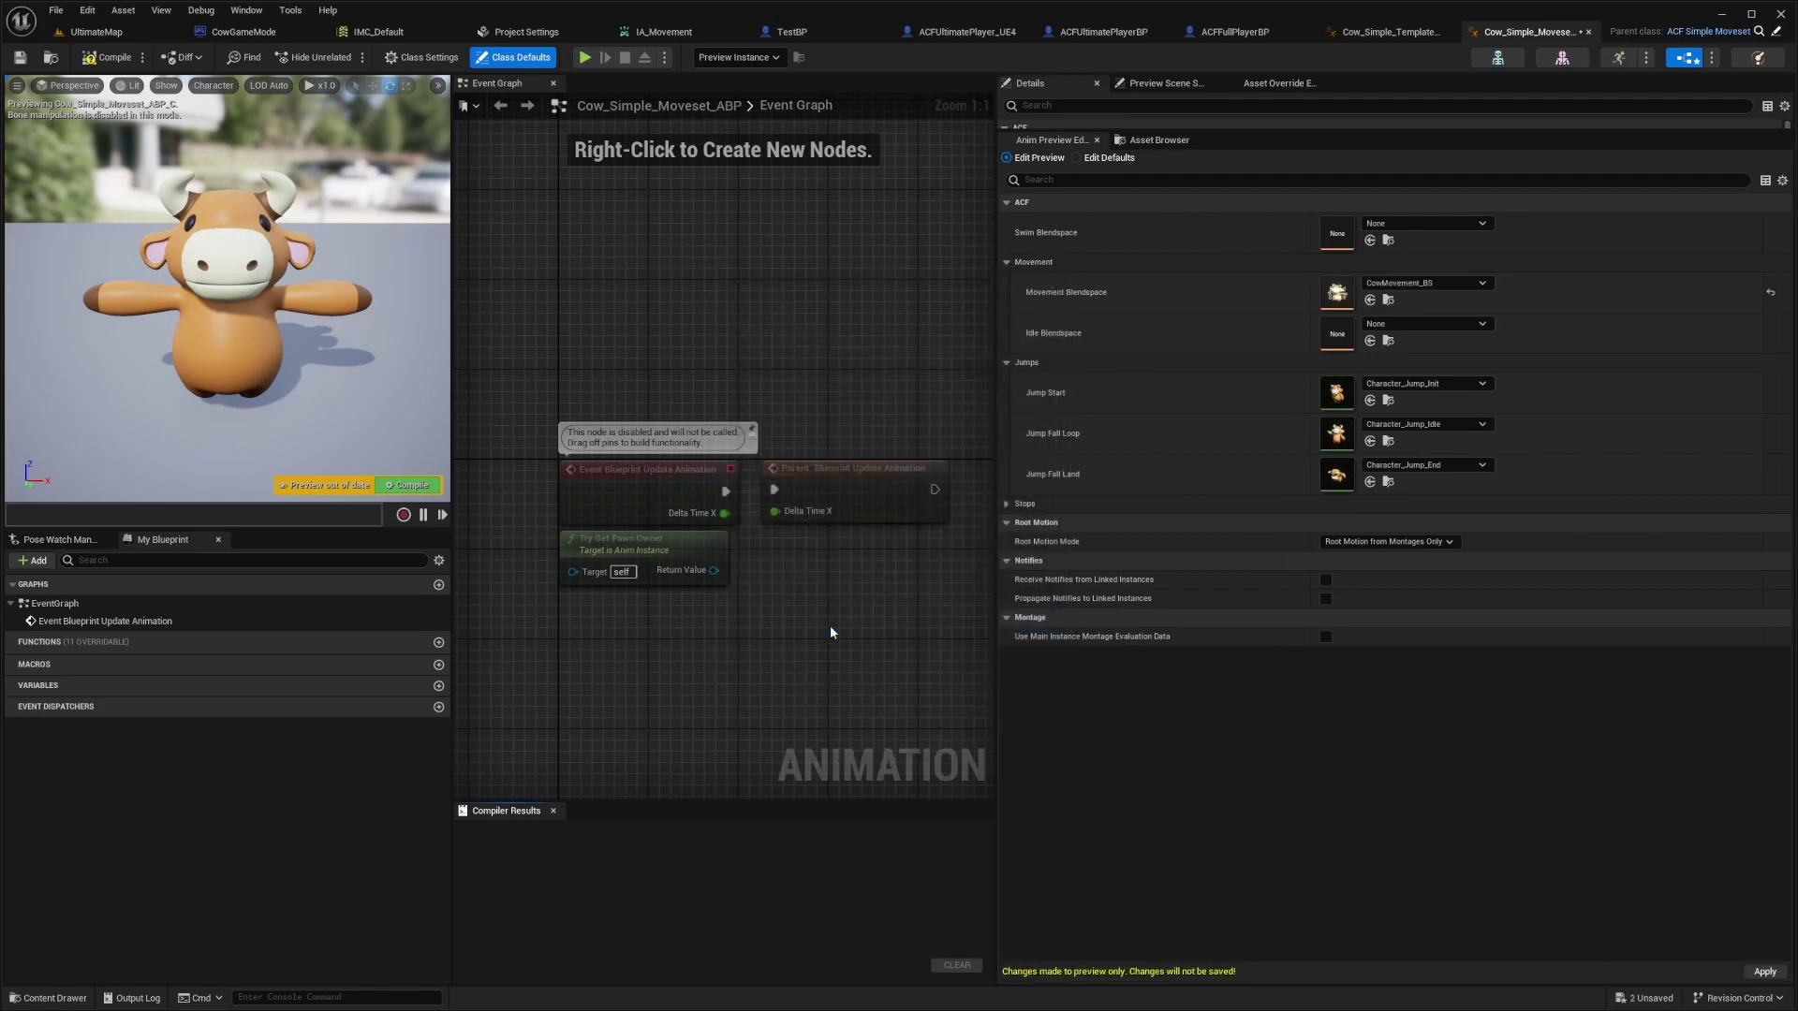
Create the one-dimensional CowIdle_BS as the moveset's idle blendspace.
{"action": "left_click", "coordinate": [1388, 325]}
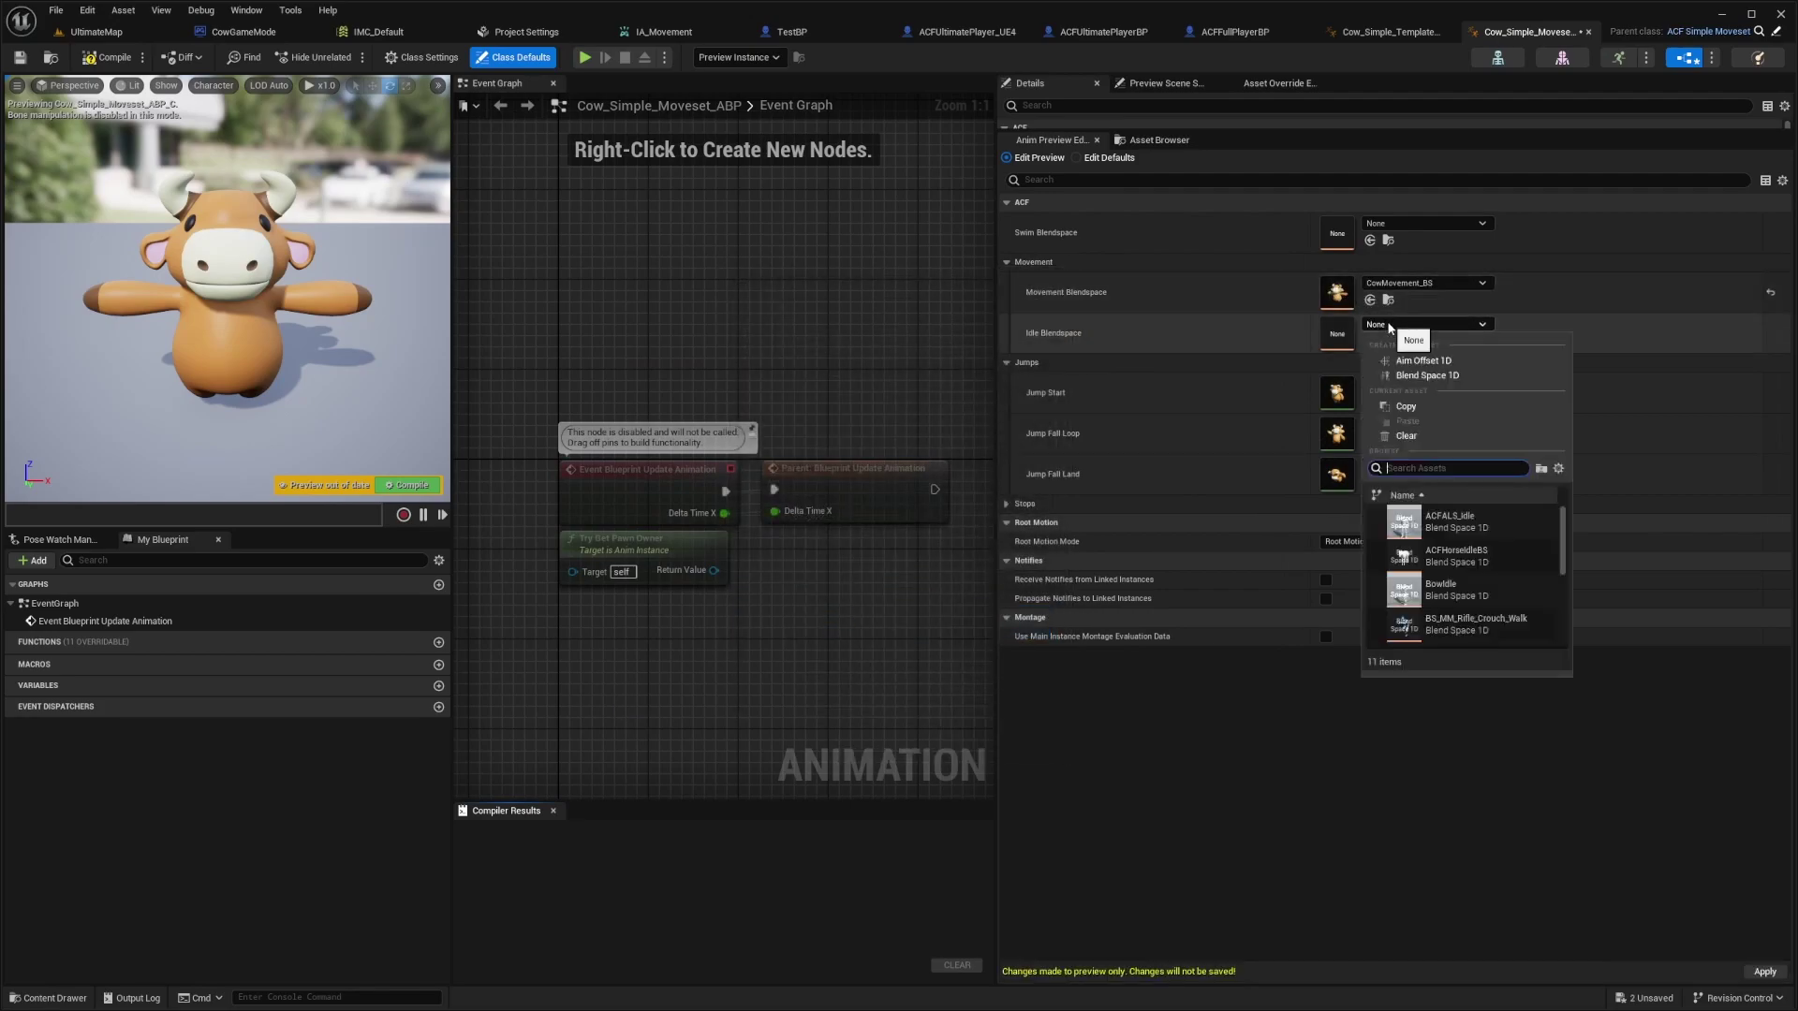
{"action": "left_click", "coordinate": [1430, 377]}
{"action": "type", "text": "CowIdle_BS"}
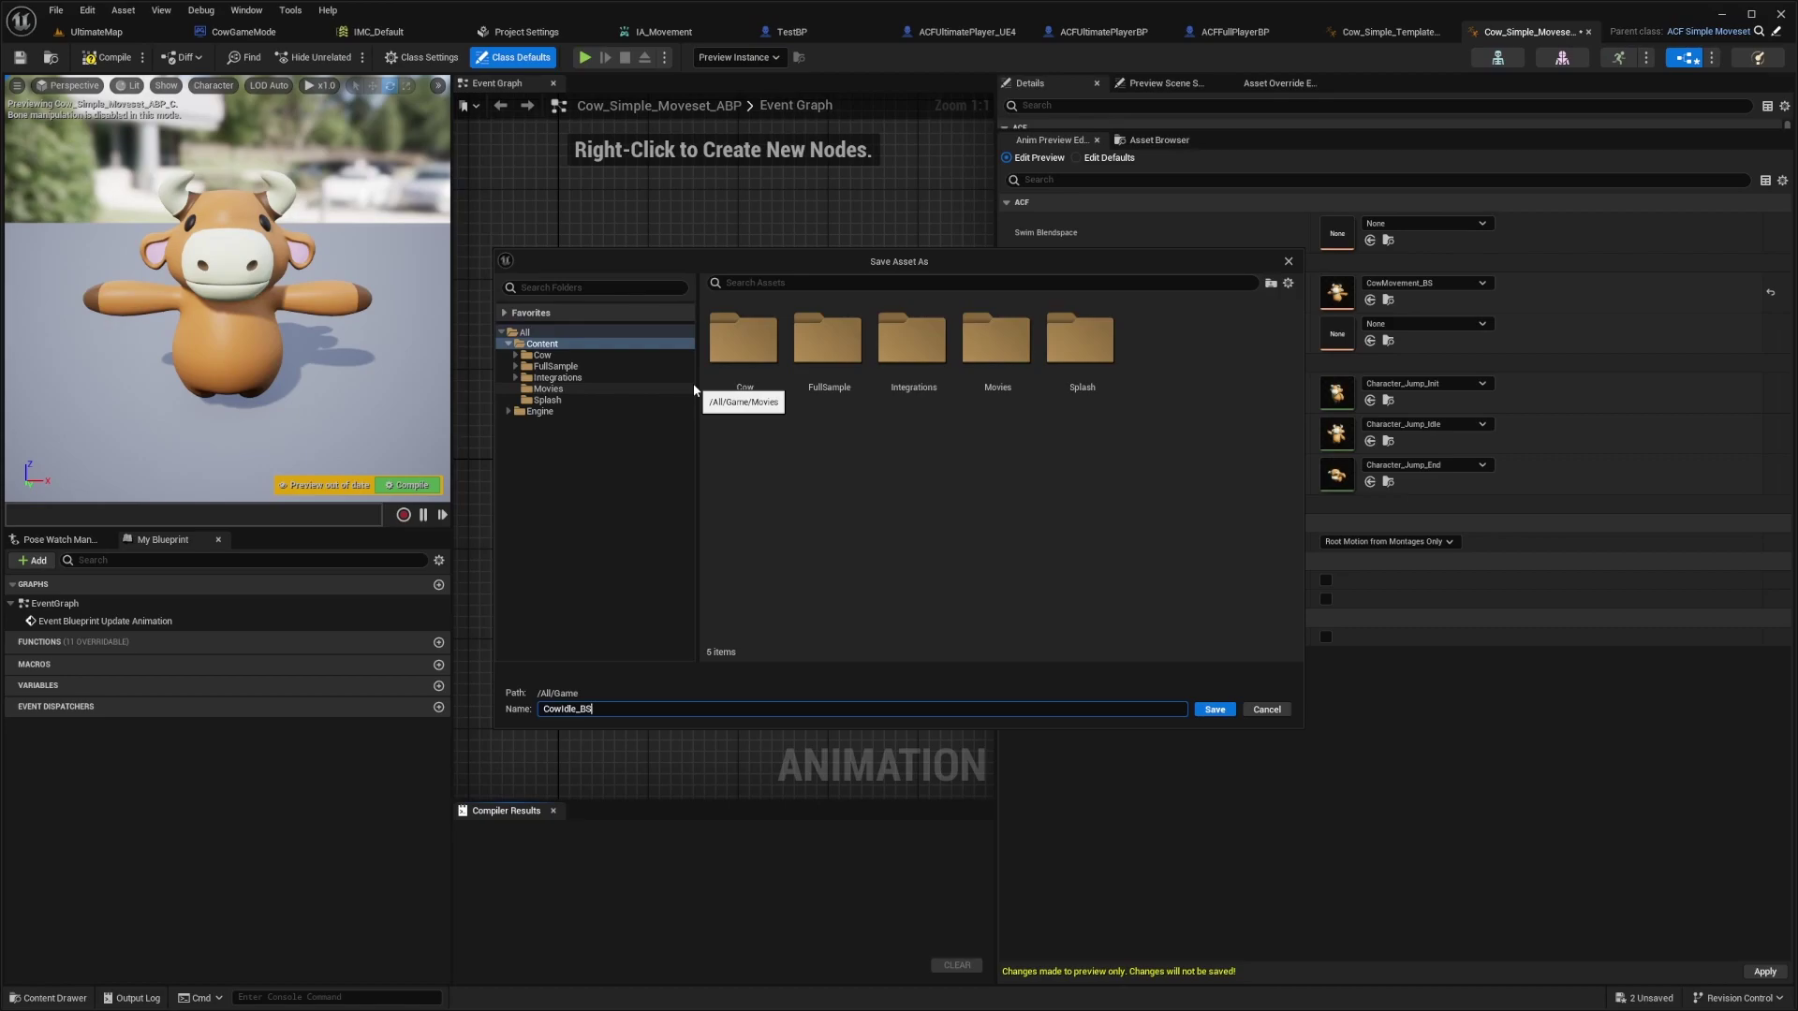
{"action": "key", "text": "Return"}
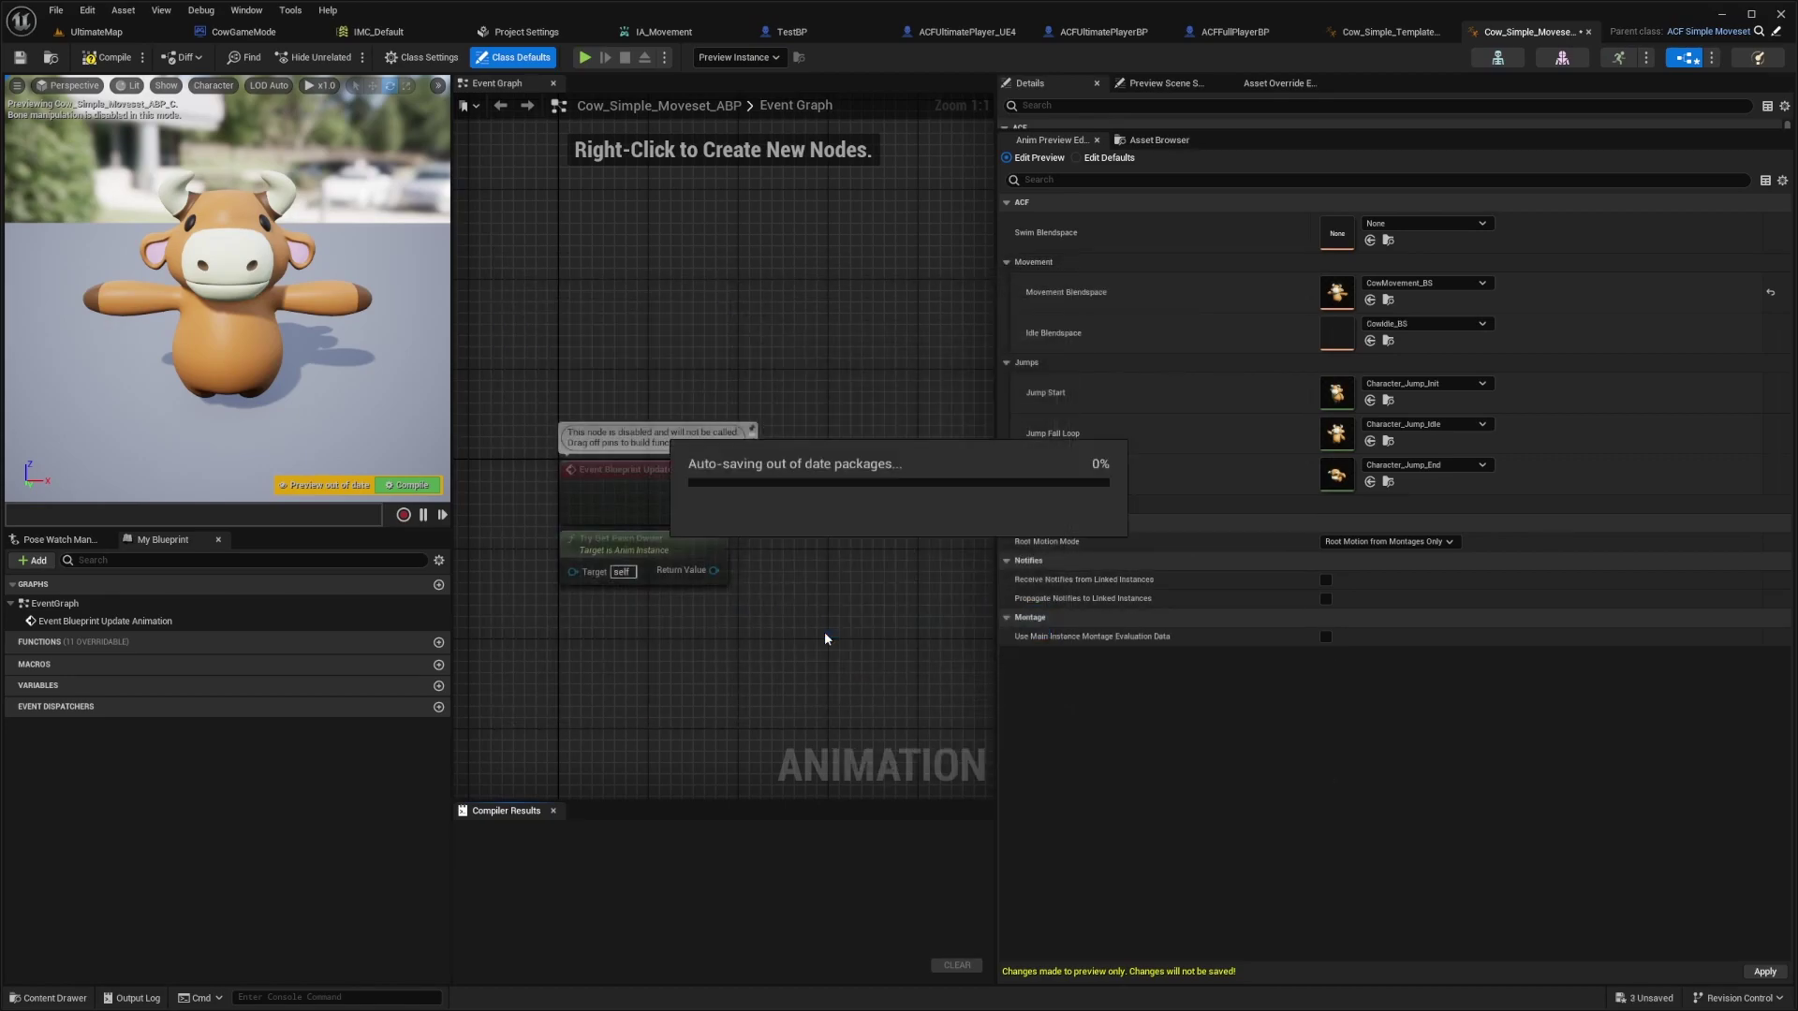
Place Character_Idle as a sample in CowIdle_BS, then return to Cow_Simple_Template_ABP.
{"action": "double_click", "coordinate": [1336, 294]}
{"action": "mouse_move", "coordinate": [1524, 756]}
{"action": "left_mouse_down"}
{"action": "mouse_move", "coordinate": [880, 779]}
{"action": "mouse_move", "coordinate": [905, 794]}
{"action": "left_mouse_up"}
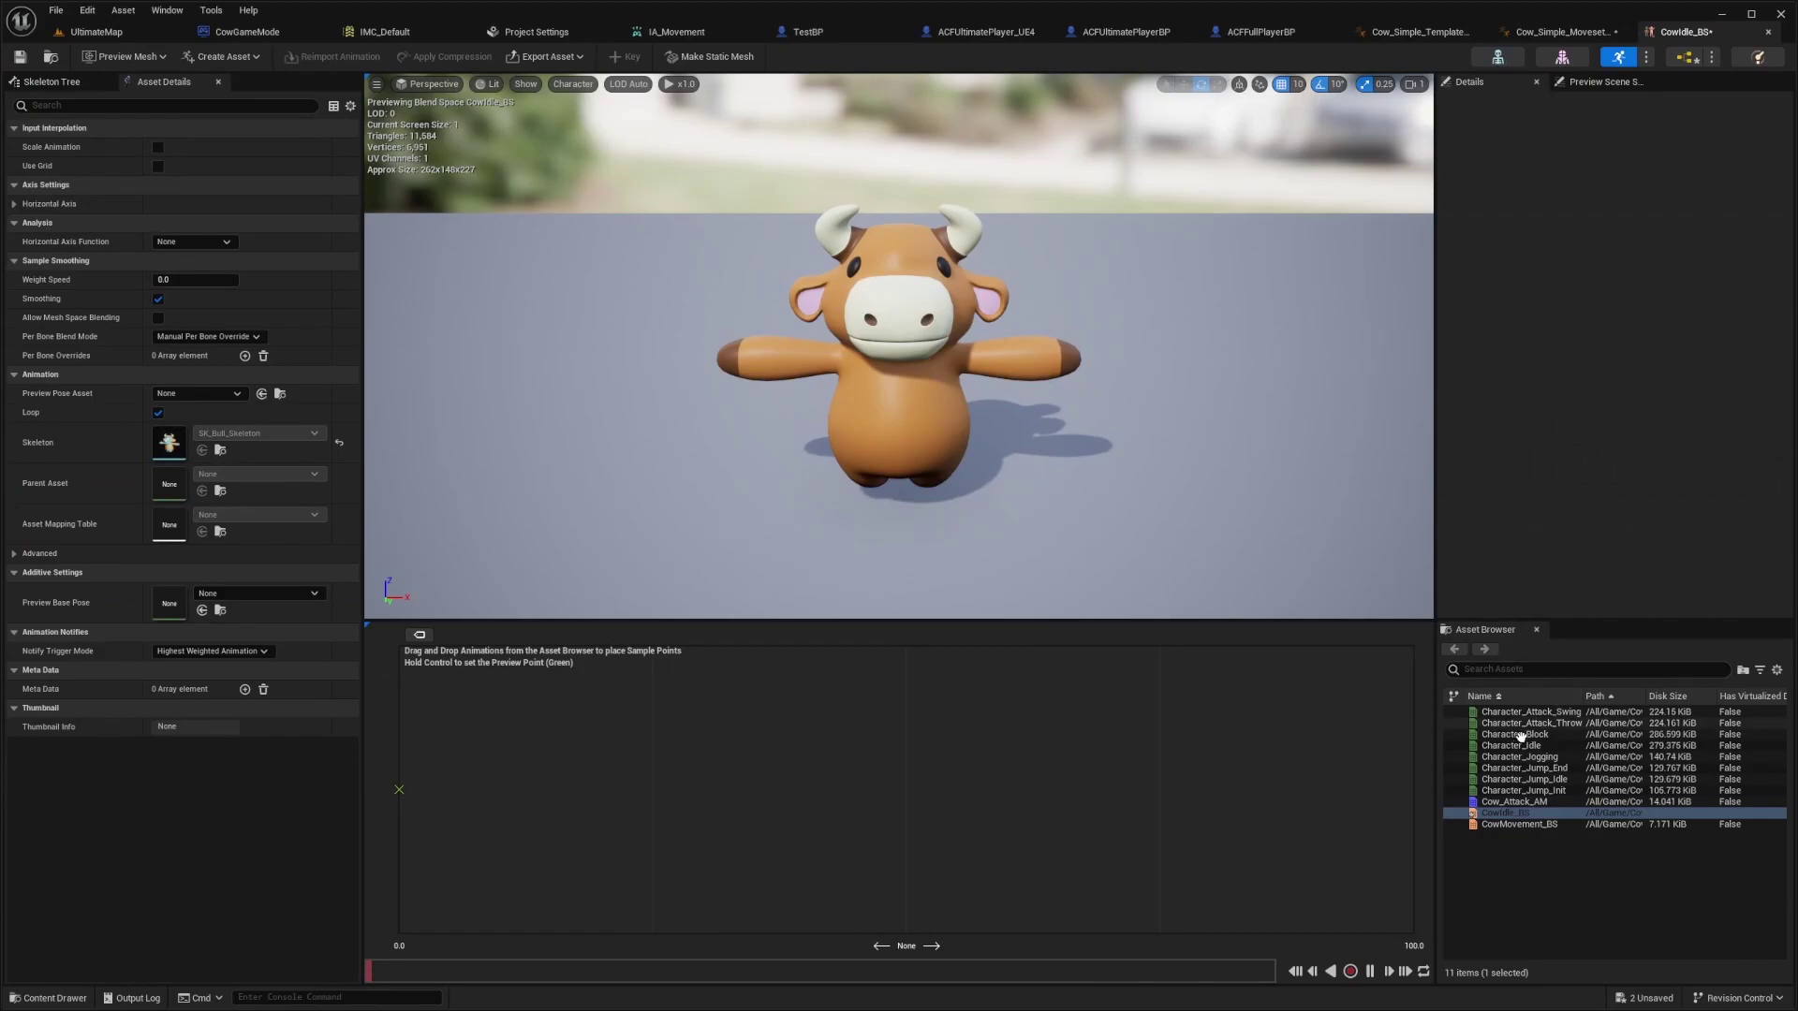
{"action": "left_click_drag", "start_coordinate": [1515, 746], "coordinate": [913, 793]}
{"action": "left_click", "coordinate": [1260, 31]}
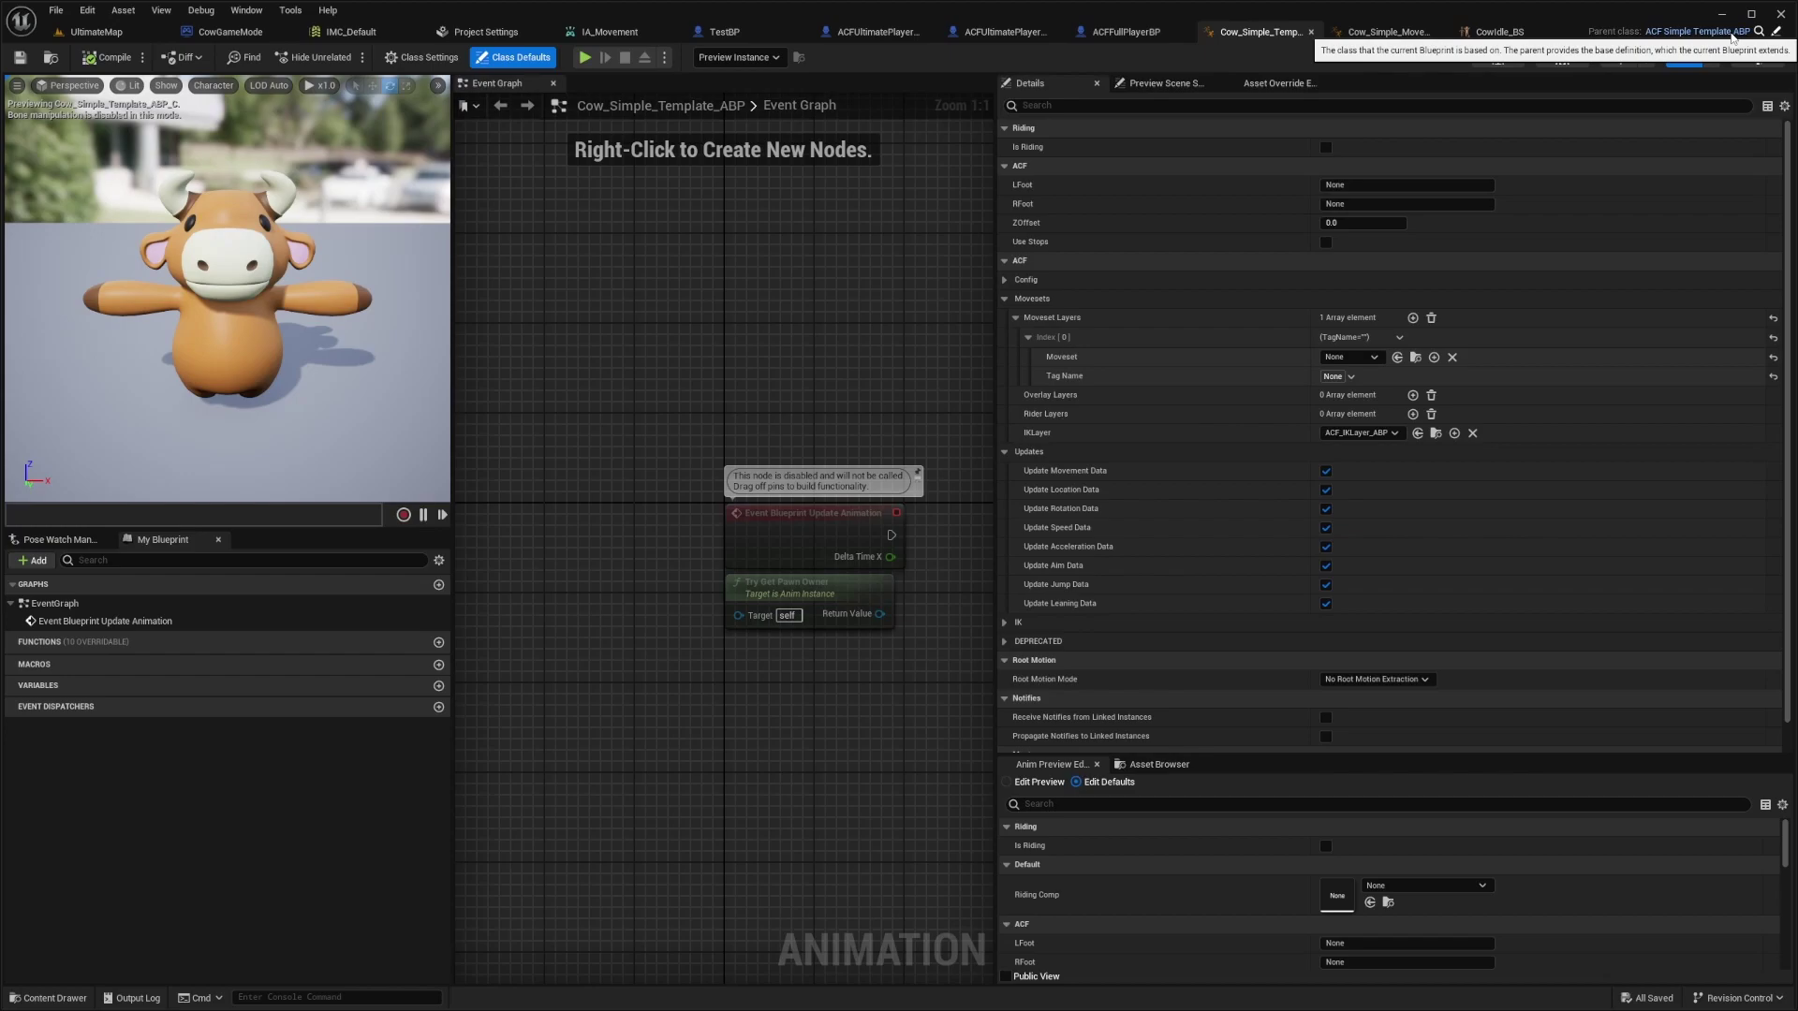
Set Moveset Layers [0] to Cow_Simple_Moveset_ABP with the Moveset gameplay tag.
{"action": "left_click", "coordinate": [1344, 356]}
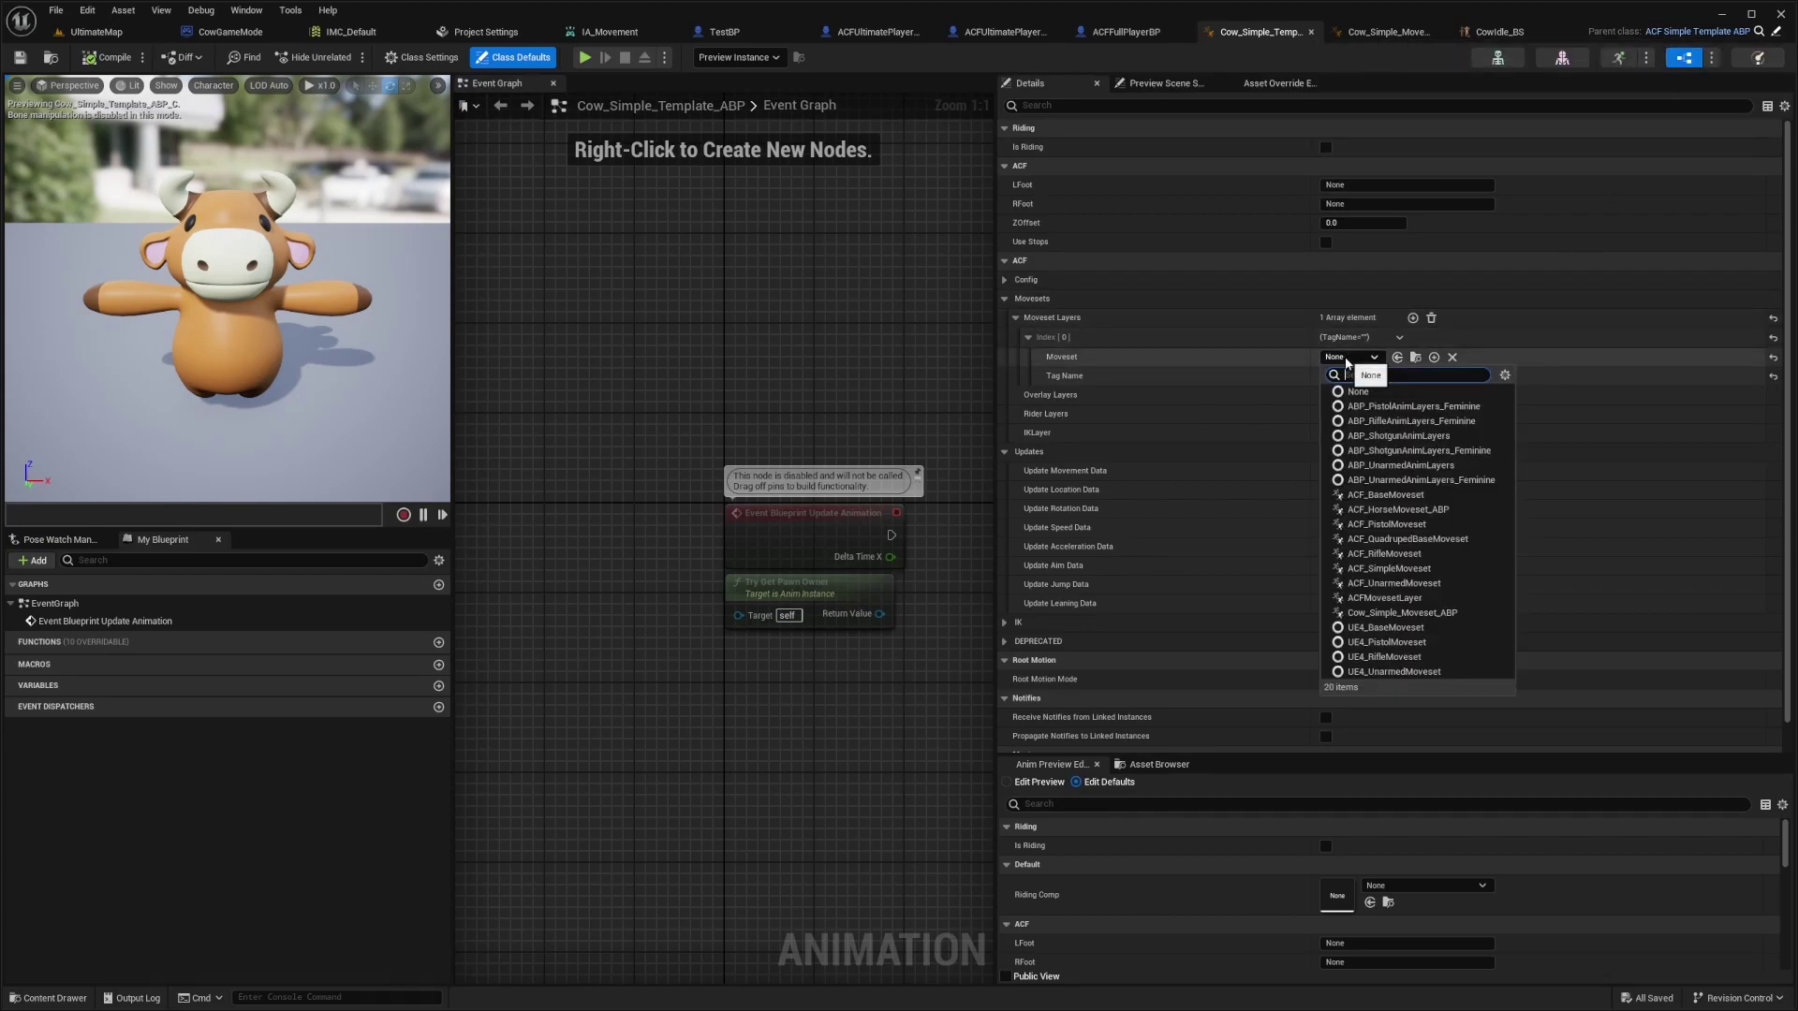
{"action": "type", "text": "cow"}
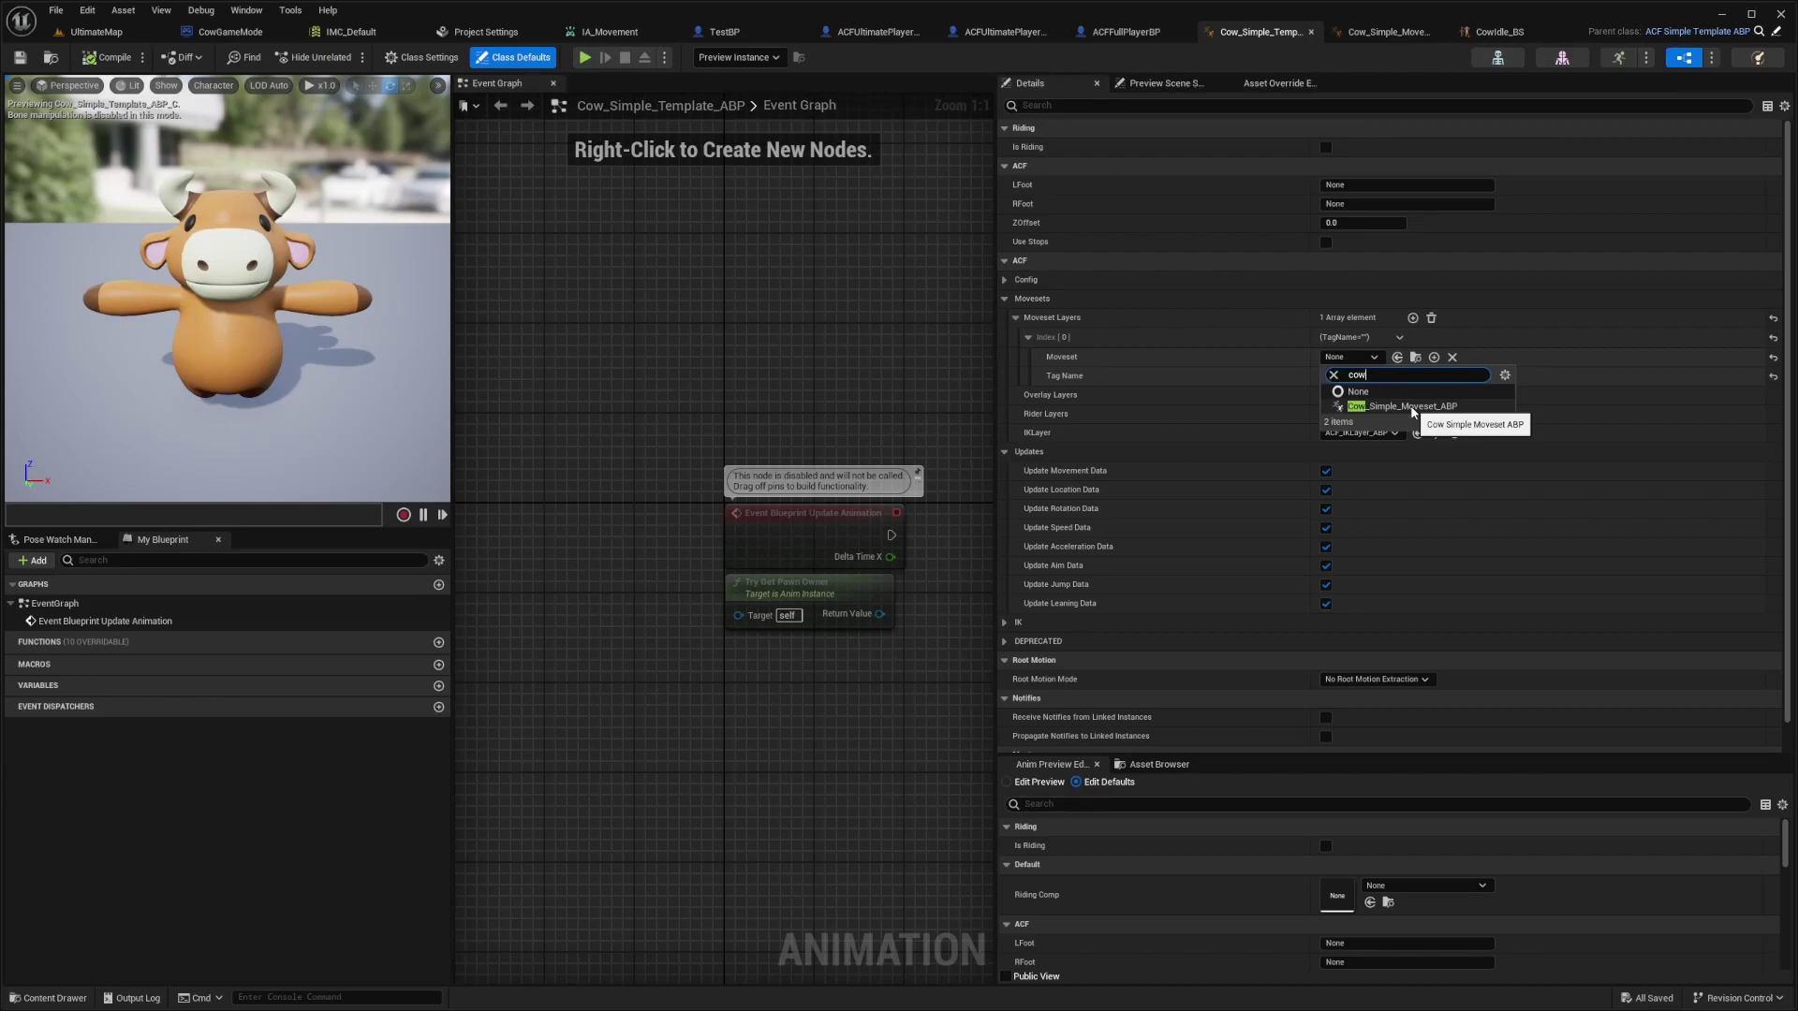
{"action": "left_click", "coordinate": [1414, 407]}
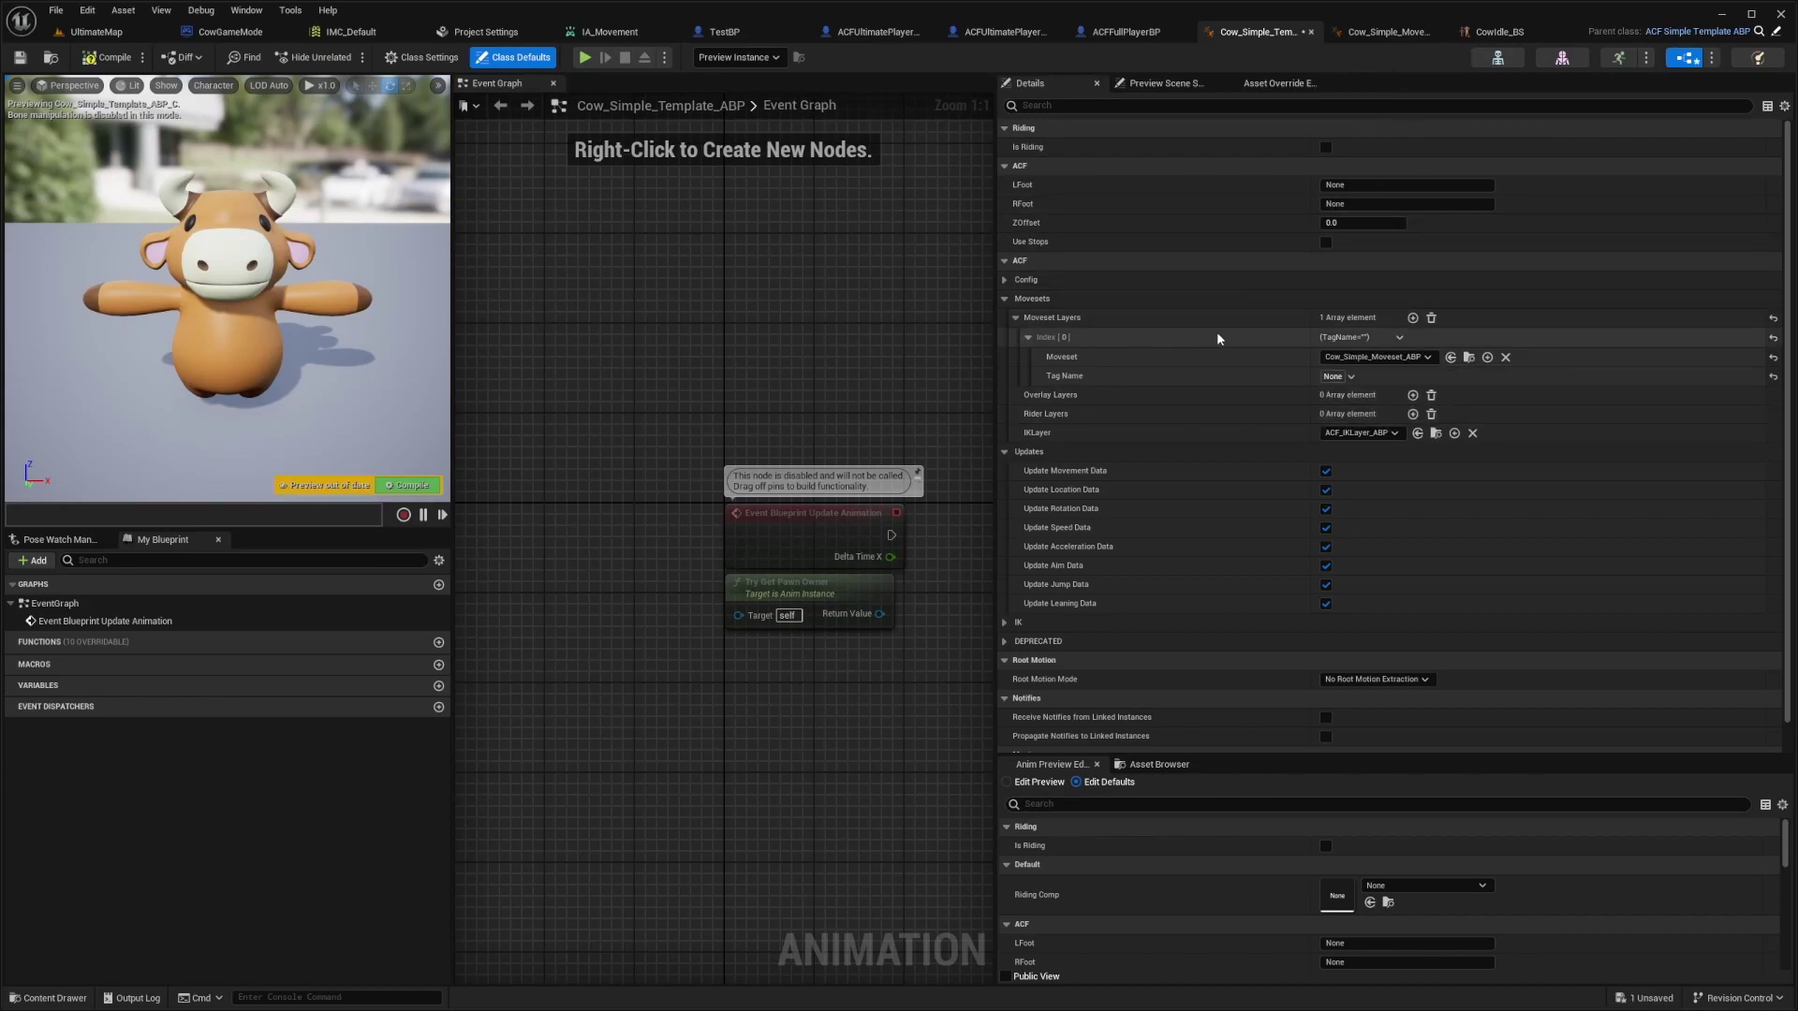
{"action": "left_click", "coordinate": [1353, 375]}
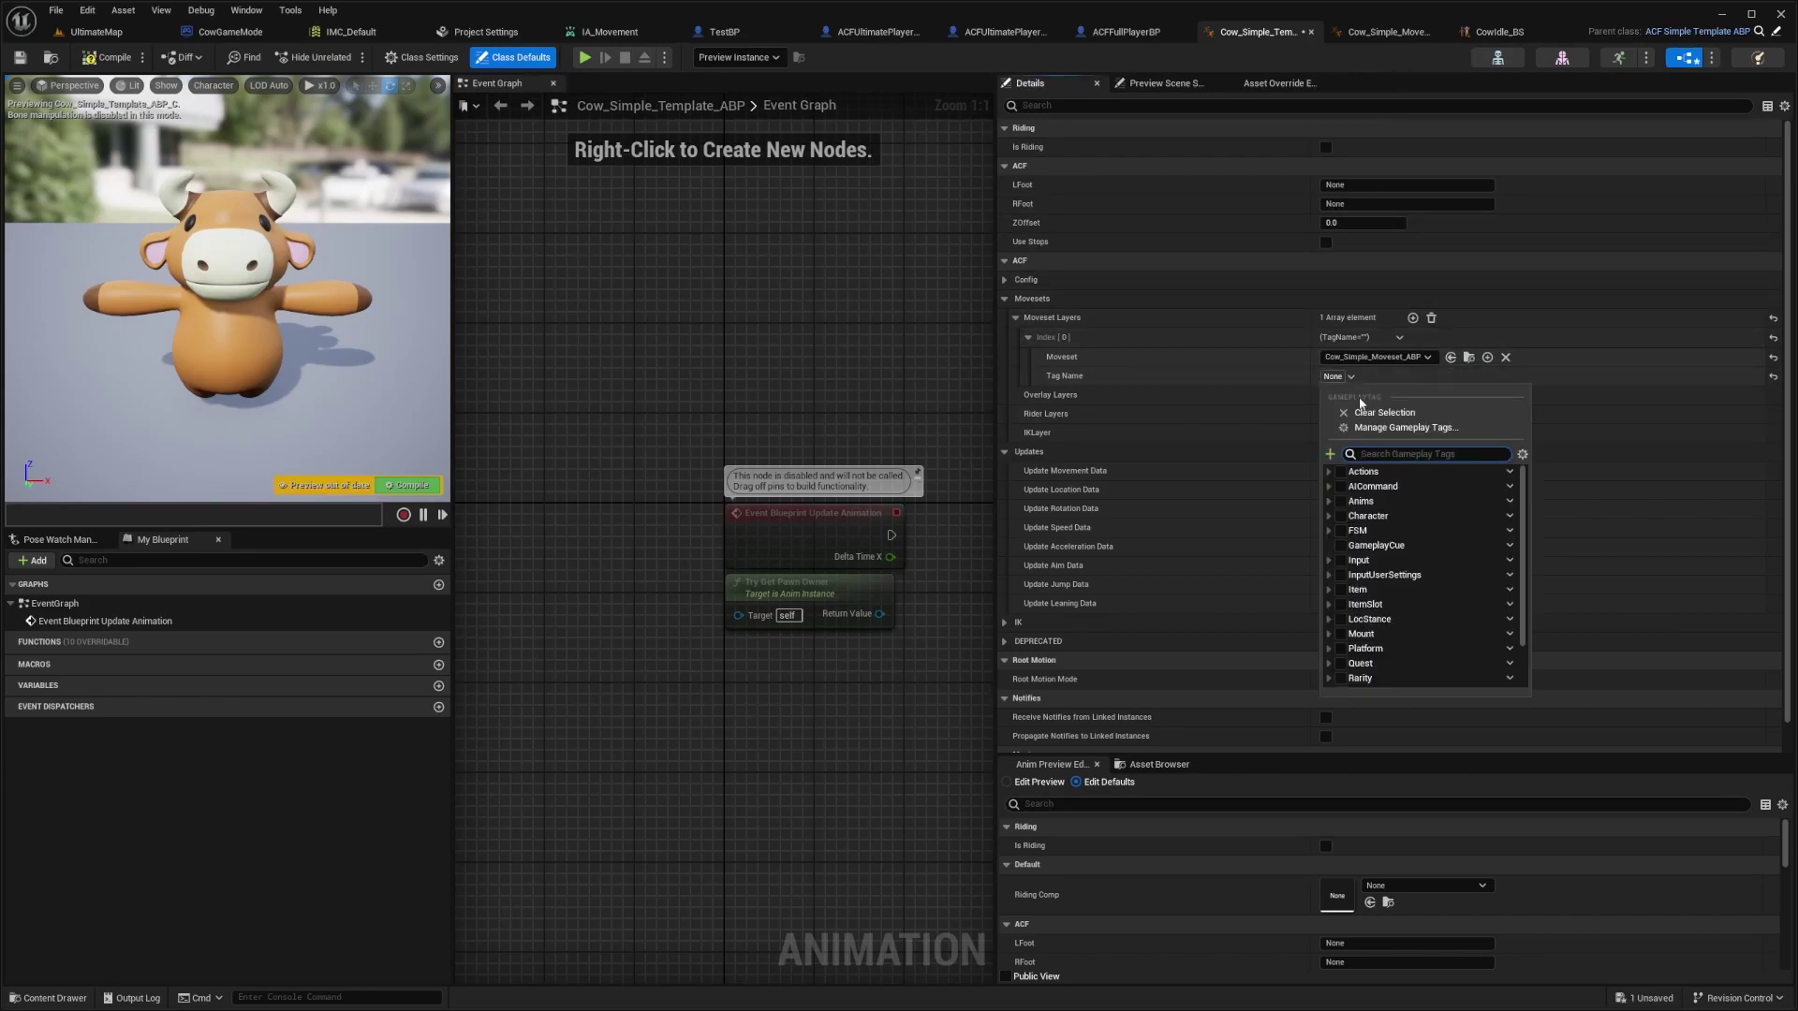
{"action": "type", "text": "moveset"}
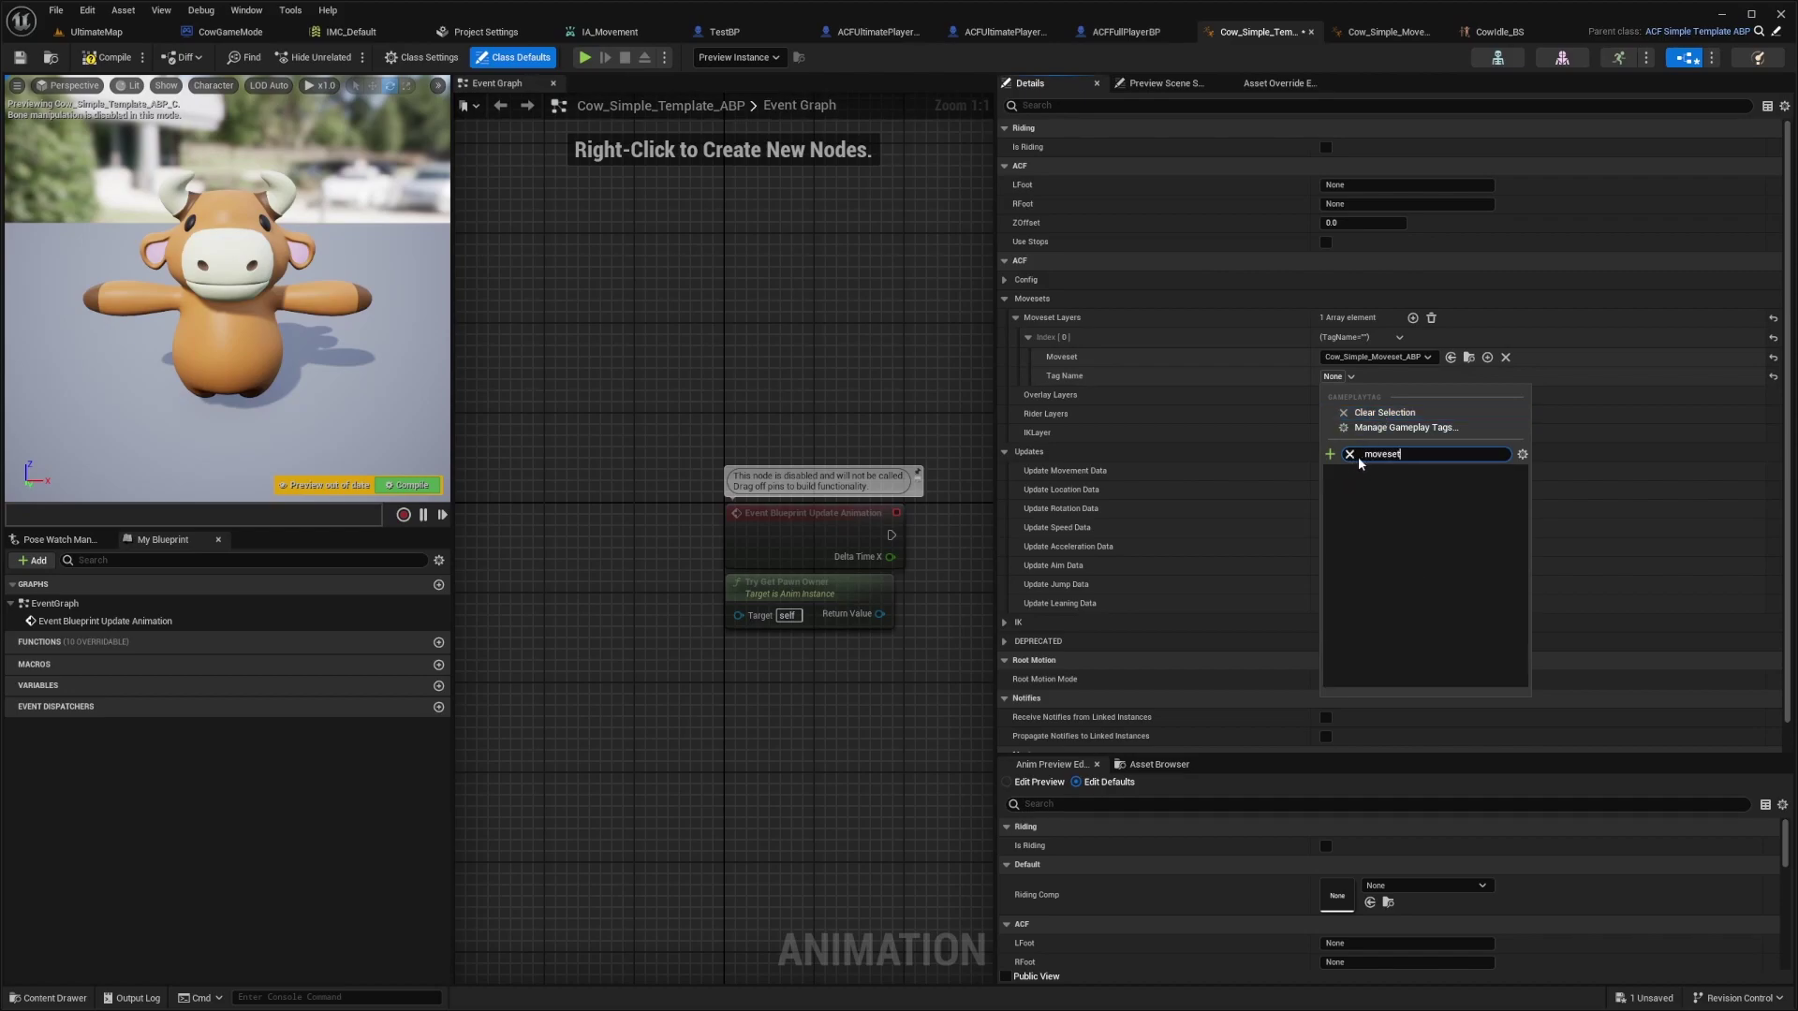
{"action": "left_click", "coordinate": [1113, 375]}
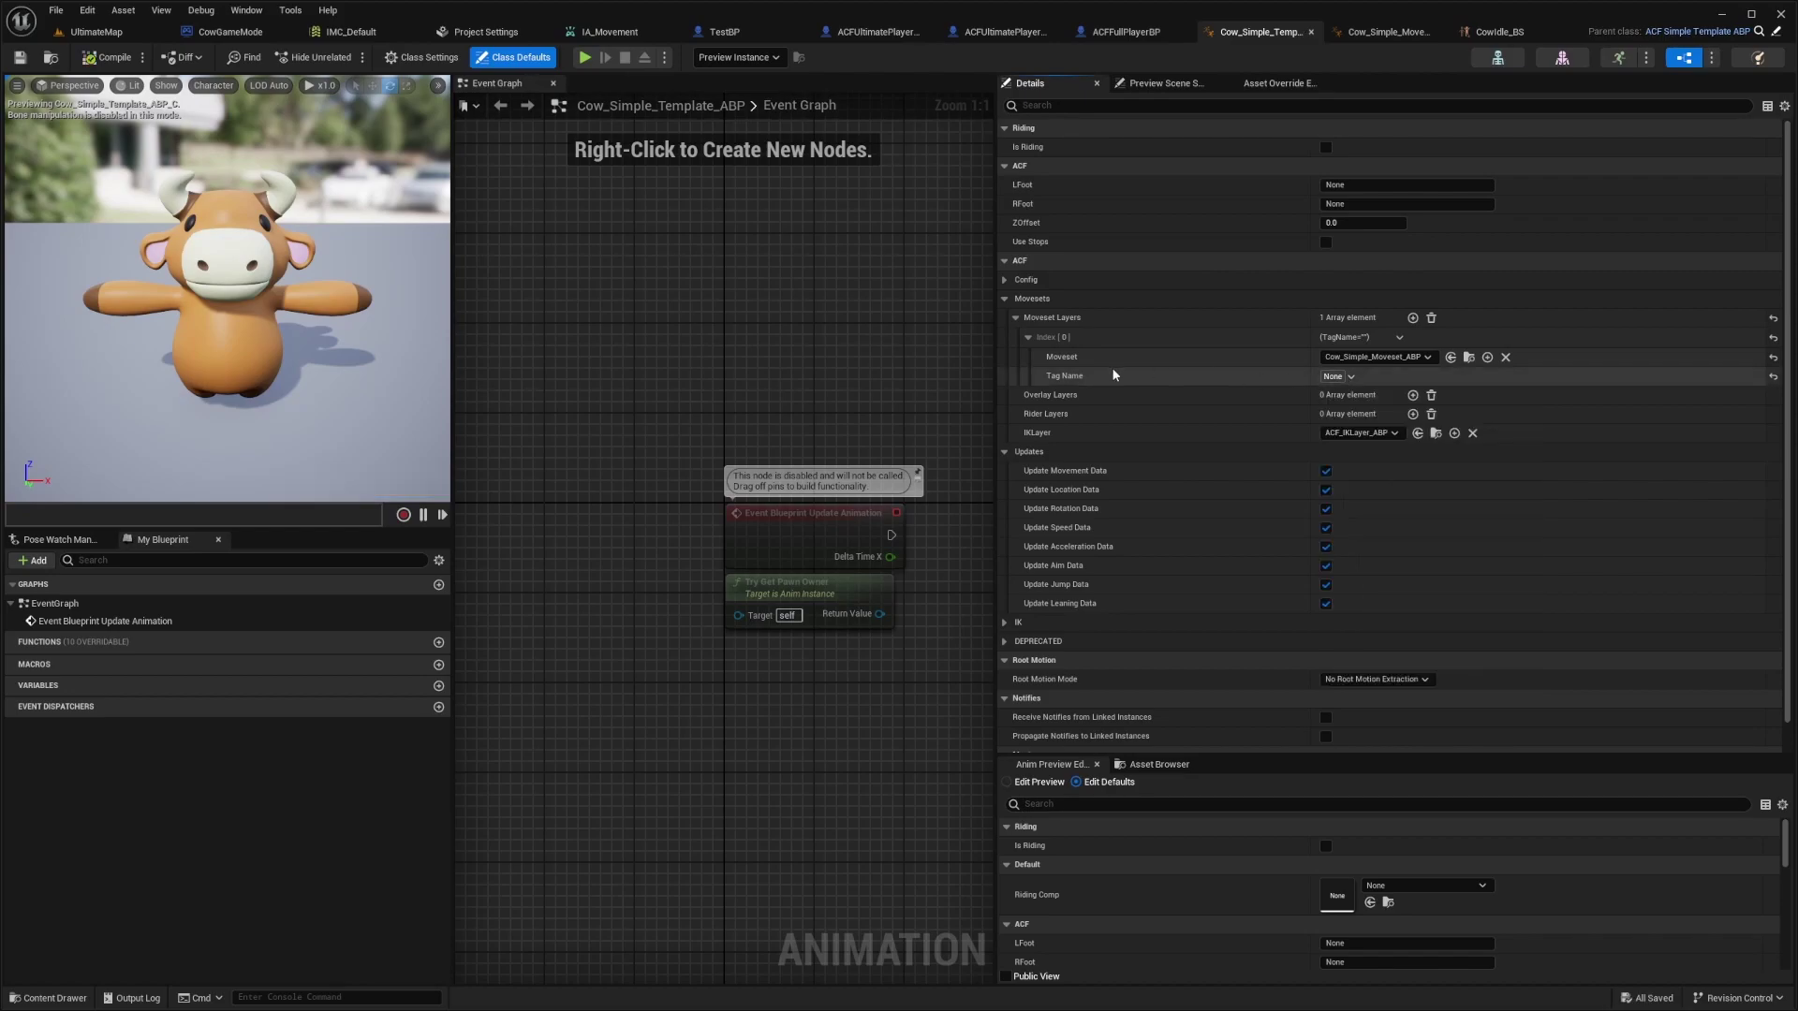
{"action": "left_click", "coordinate": [1334, 377]}
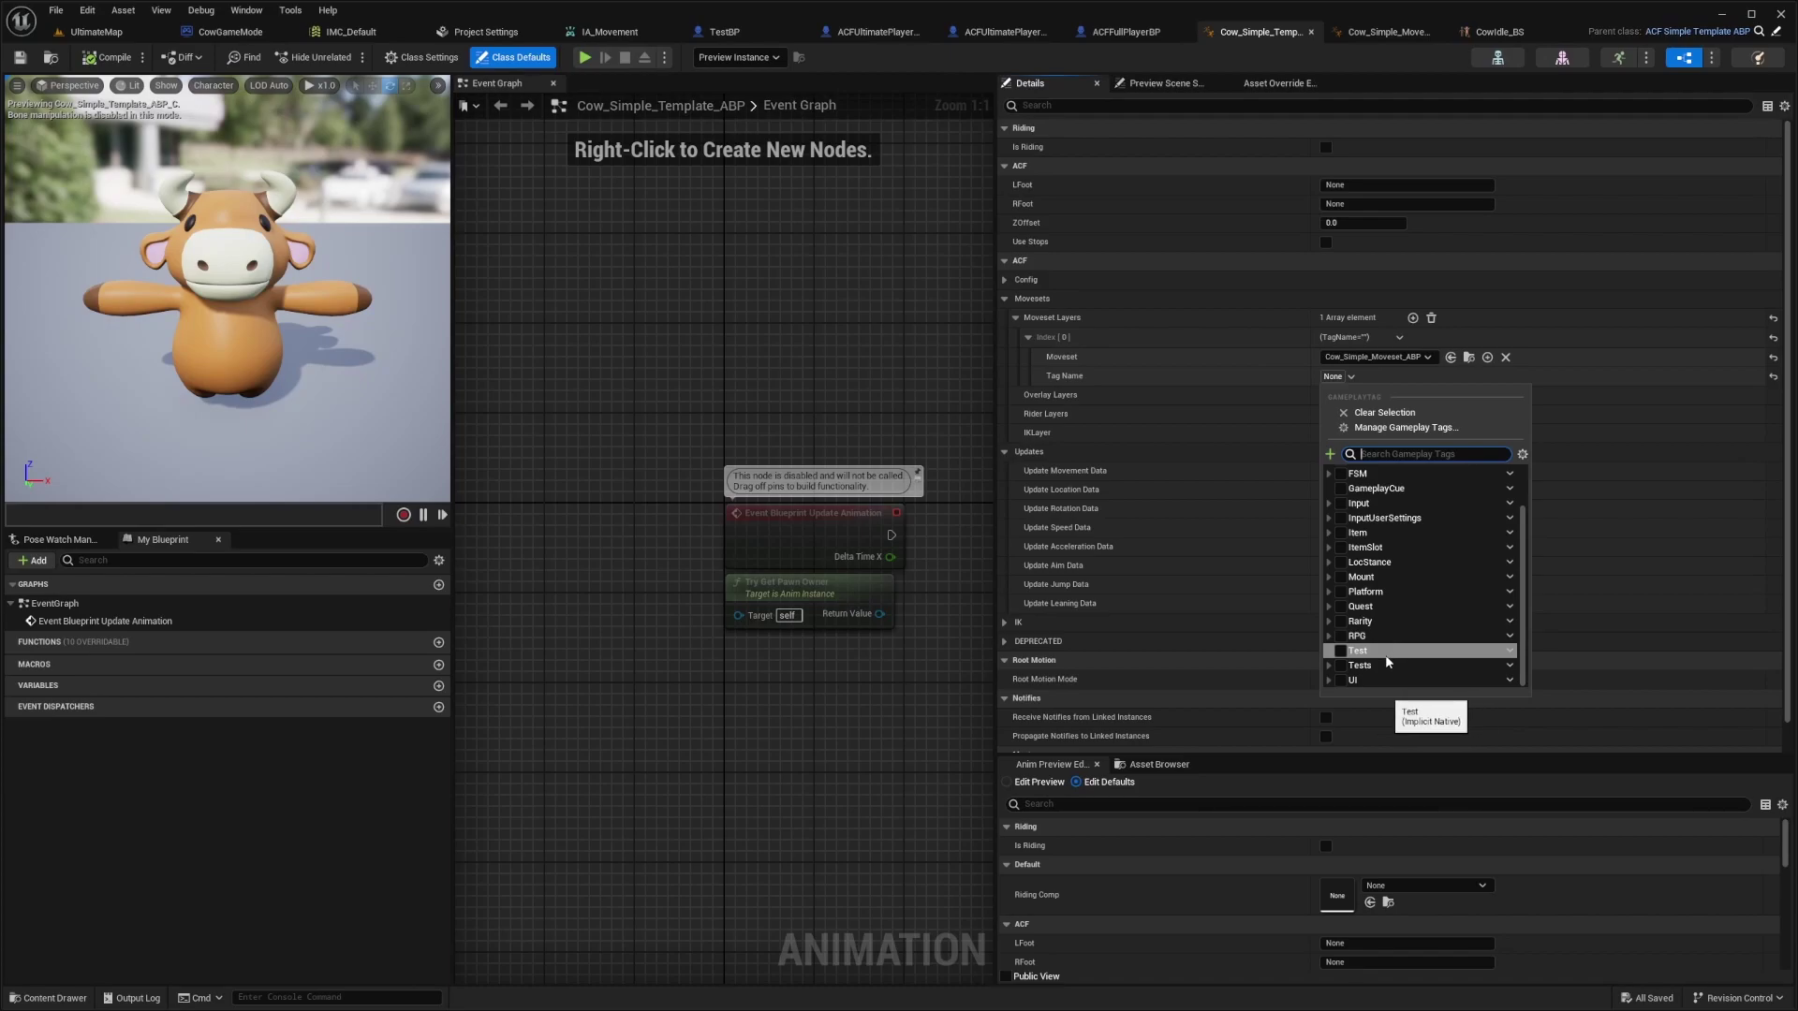
{"action": "type", "text": "moveset"}
{"action": "left_click", "coordinate": [1342, 473]}
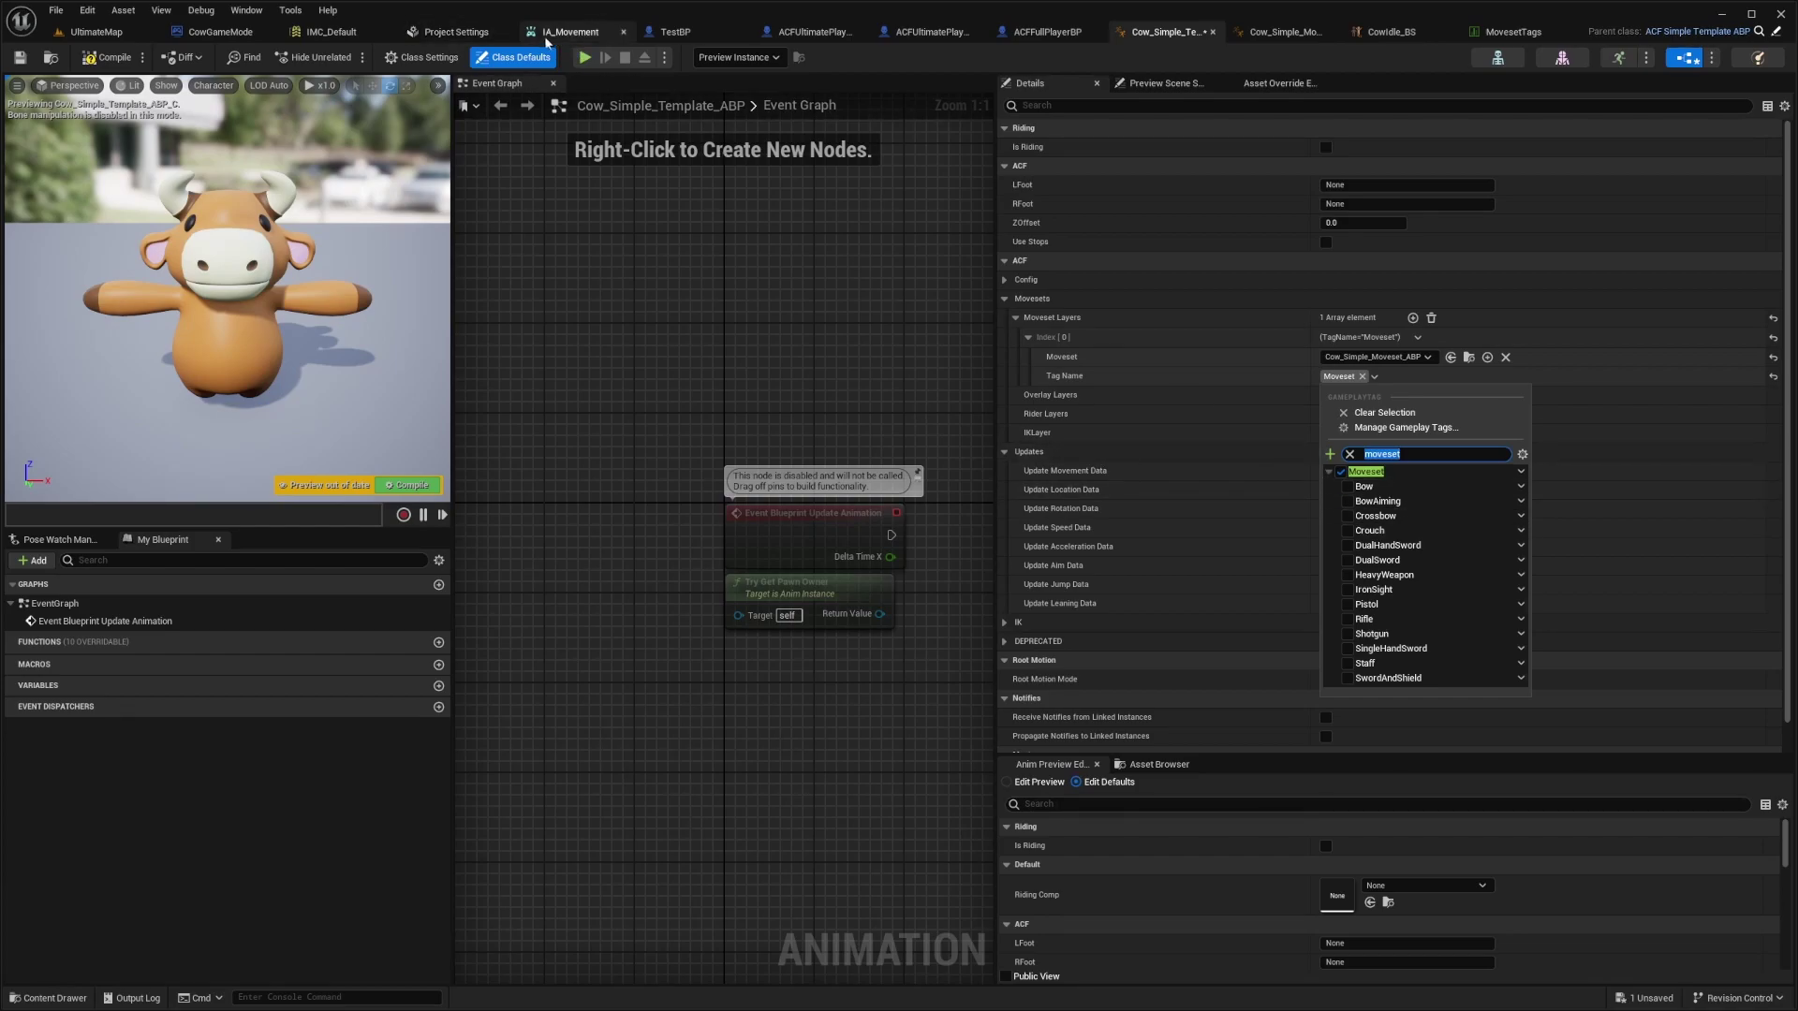
{"action": "left_click", "coordinate": [456, 32]}
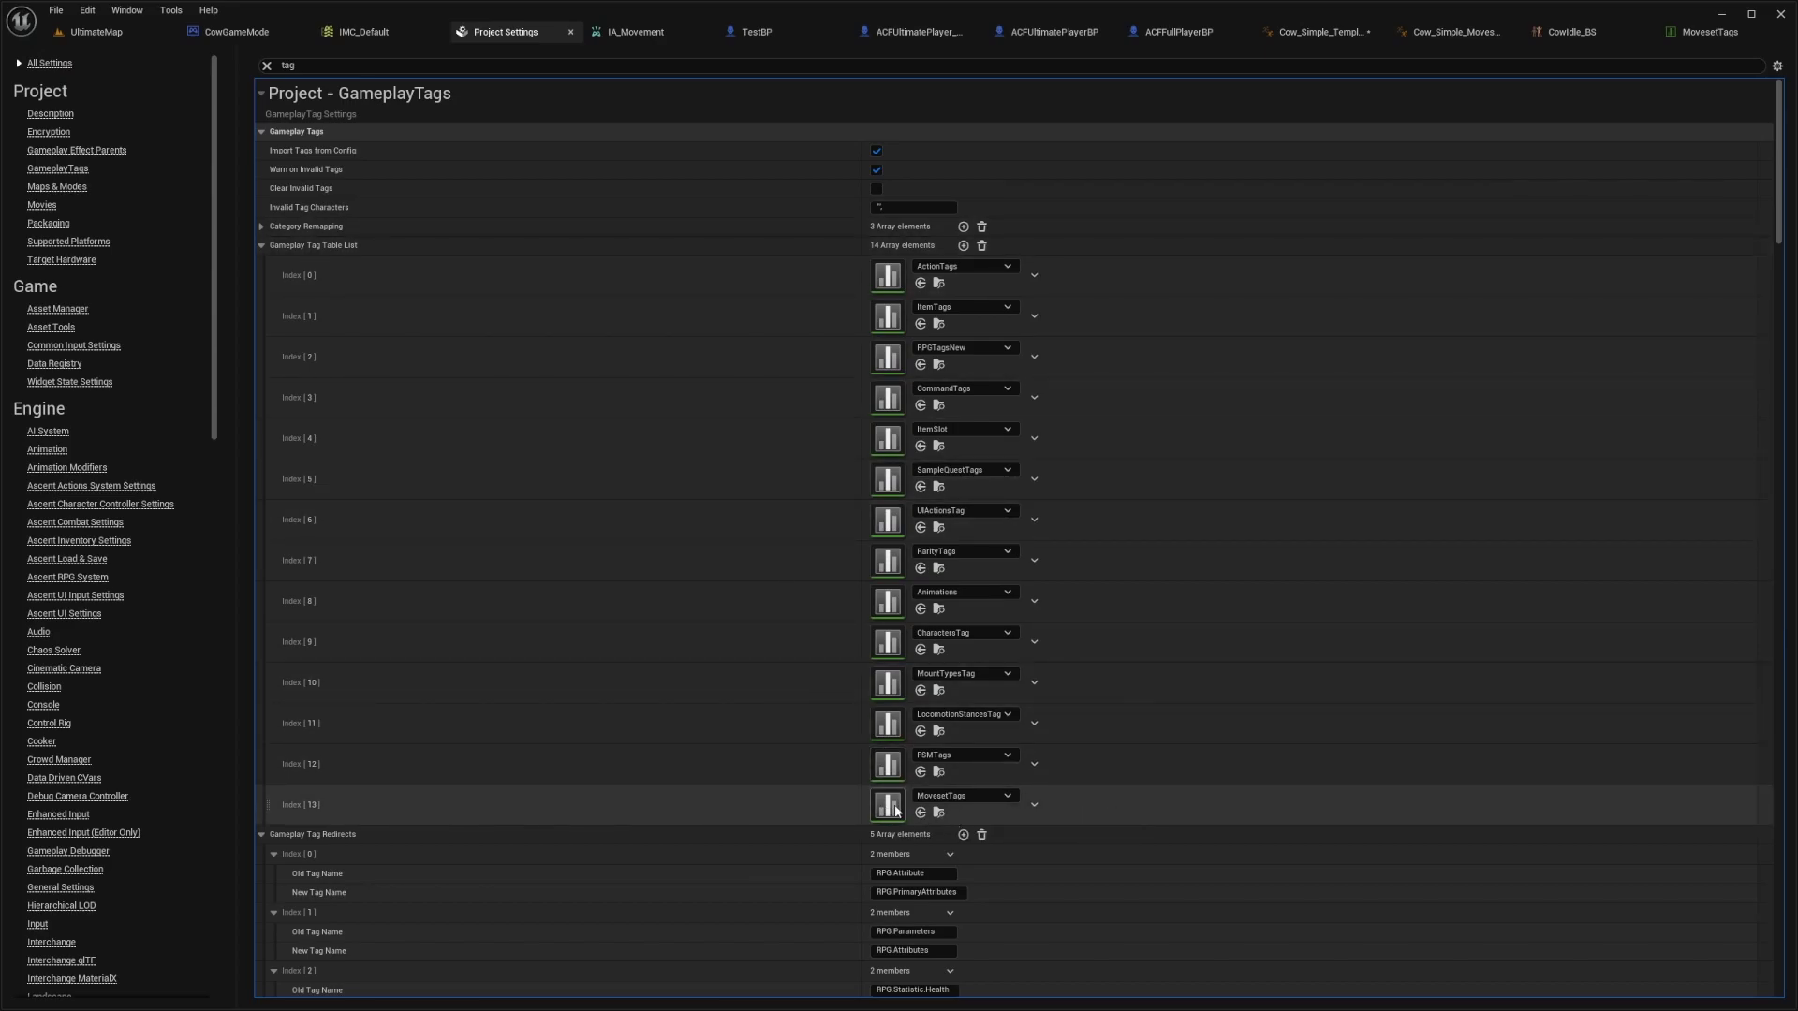
{"action": "double_click", "coordinate": [887, 806]}
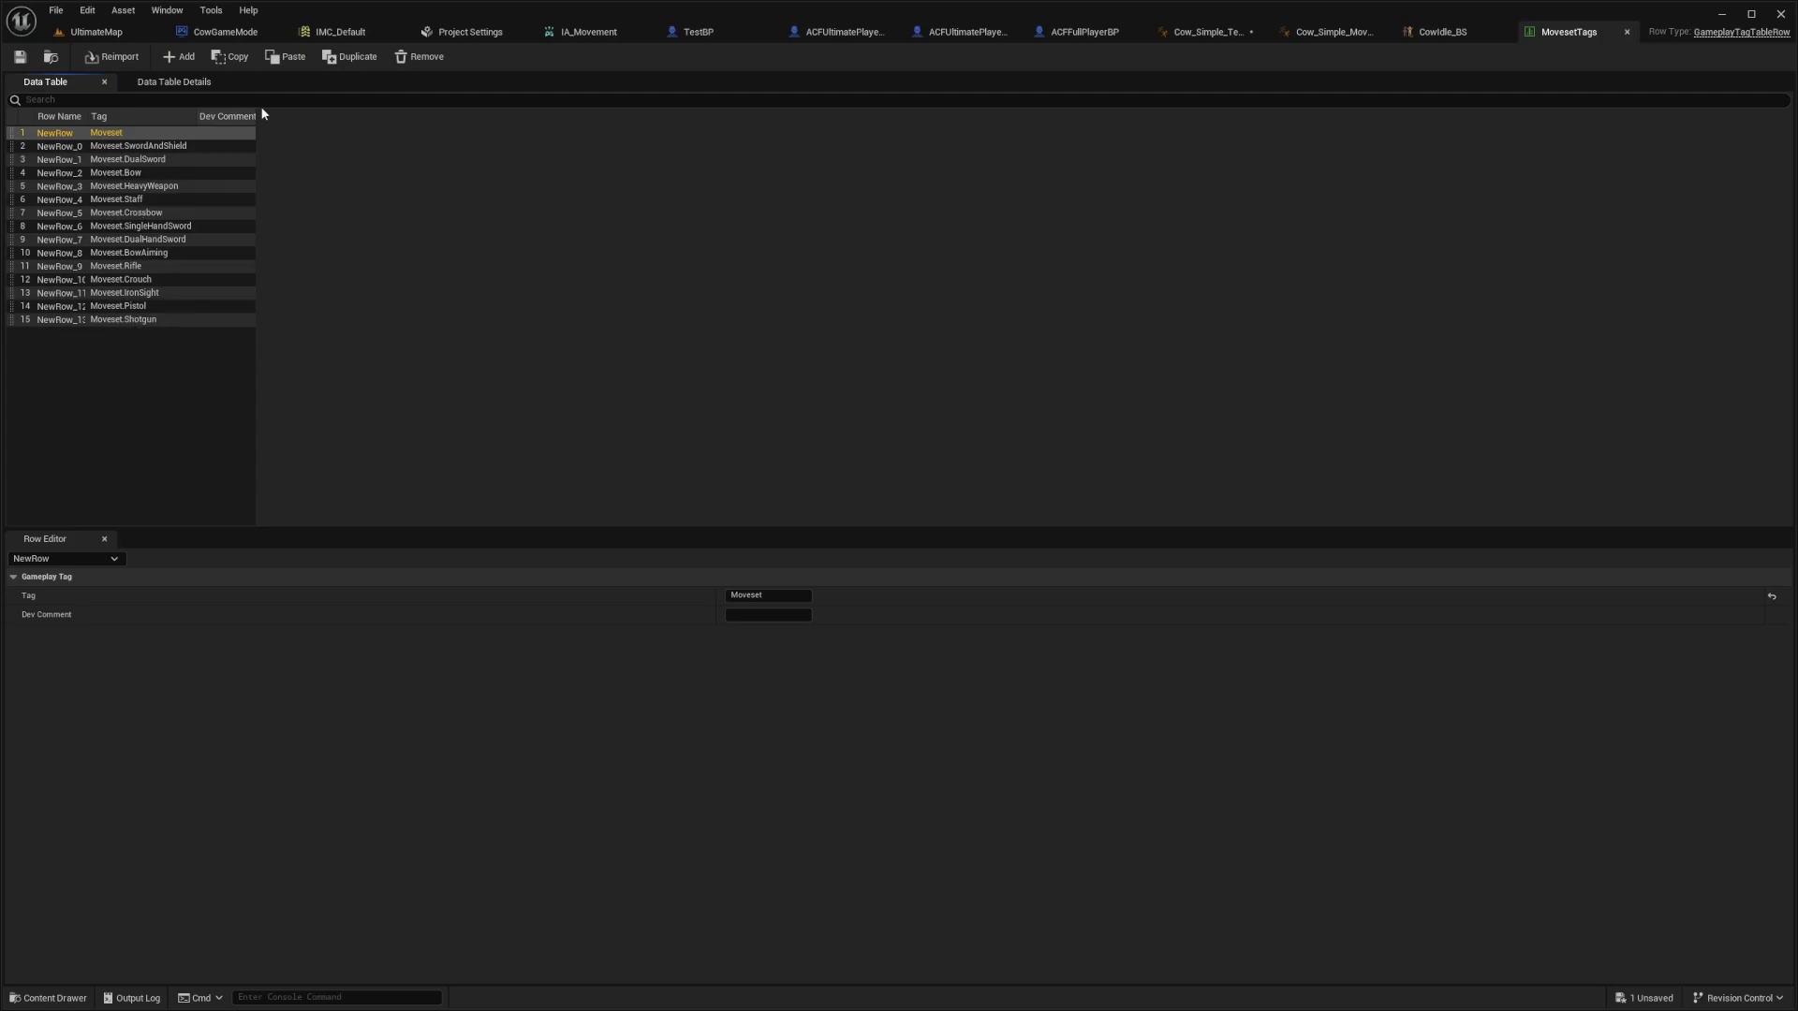
{"action": "left_click", "coordinate": [1206, 31]}
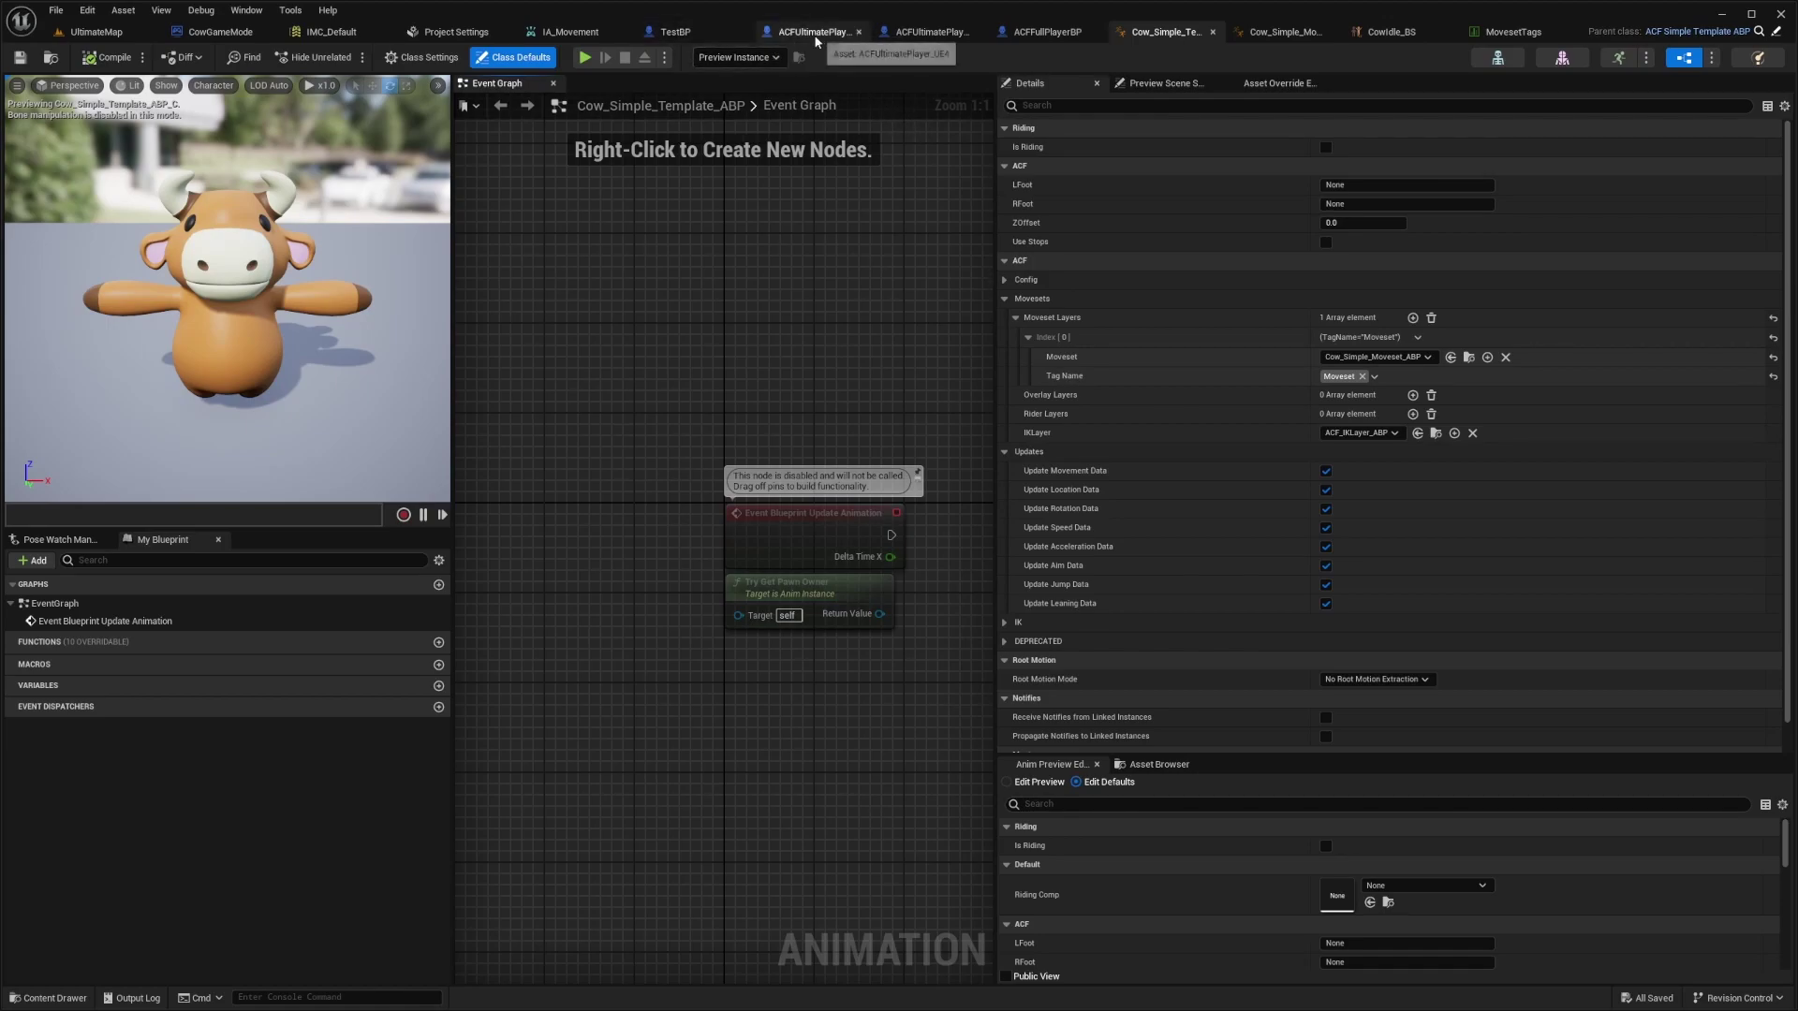
{"action": "left_click", "coordinate": [96, 31]}
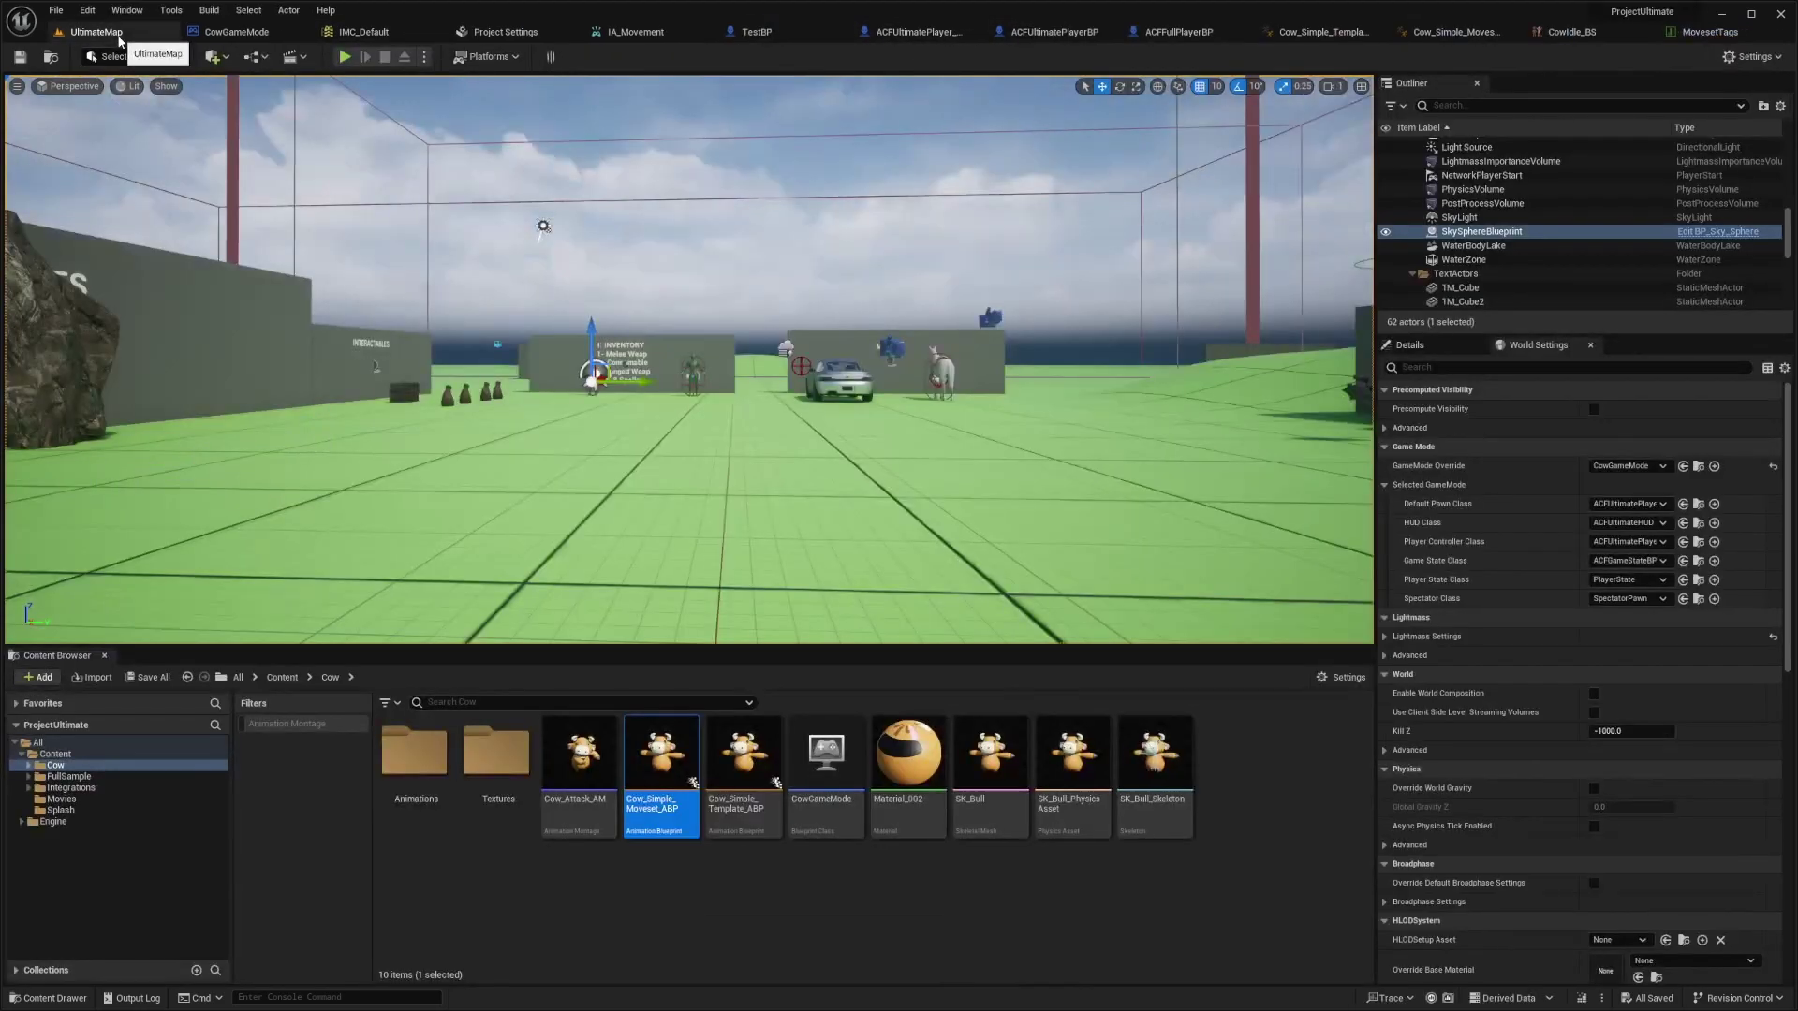
{"action": "left_click", "coordinate": [504, 30]}
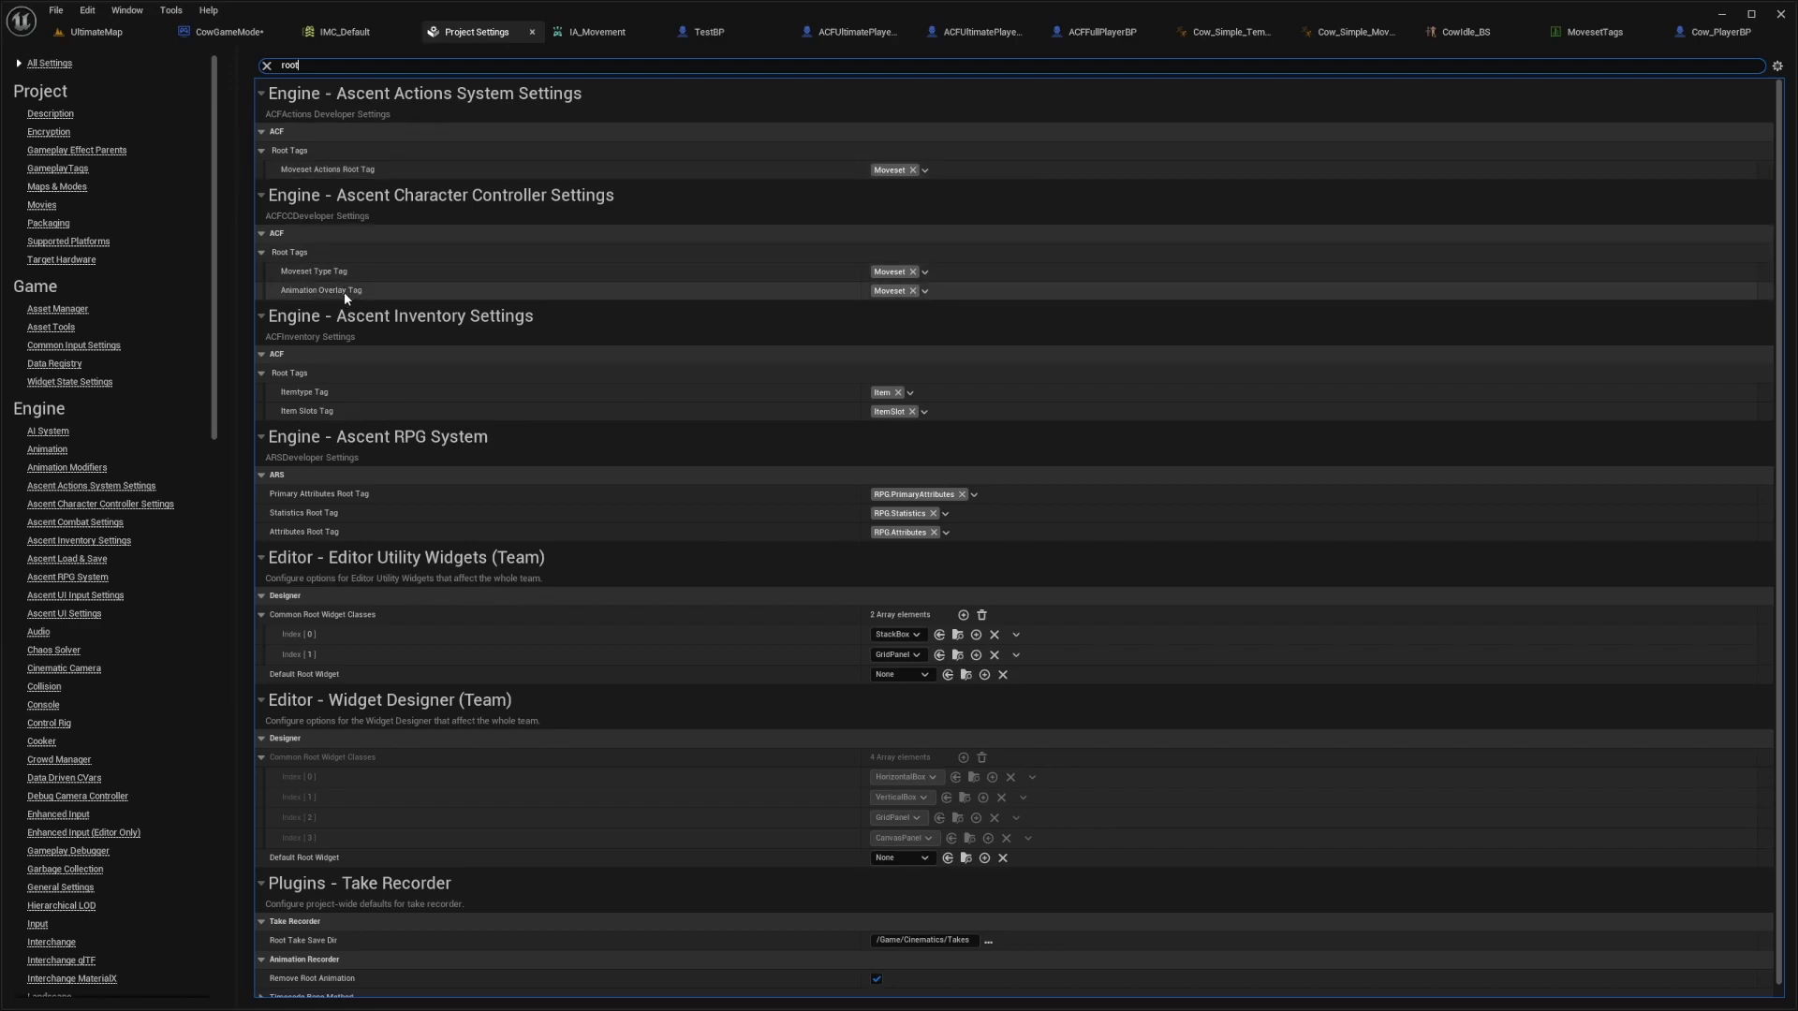
Uncheck Enable Foot IK in Cow_Simple_Template_ABP, then switch to Cow_Simple_Moveset_ABP.
{"action": "left_click", "coordinate": [1222, 31]}
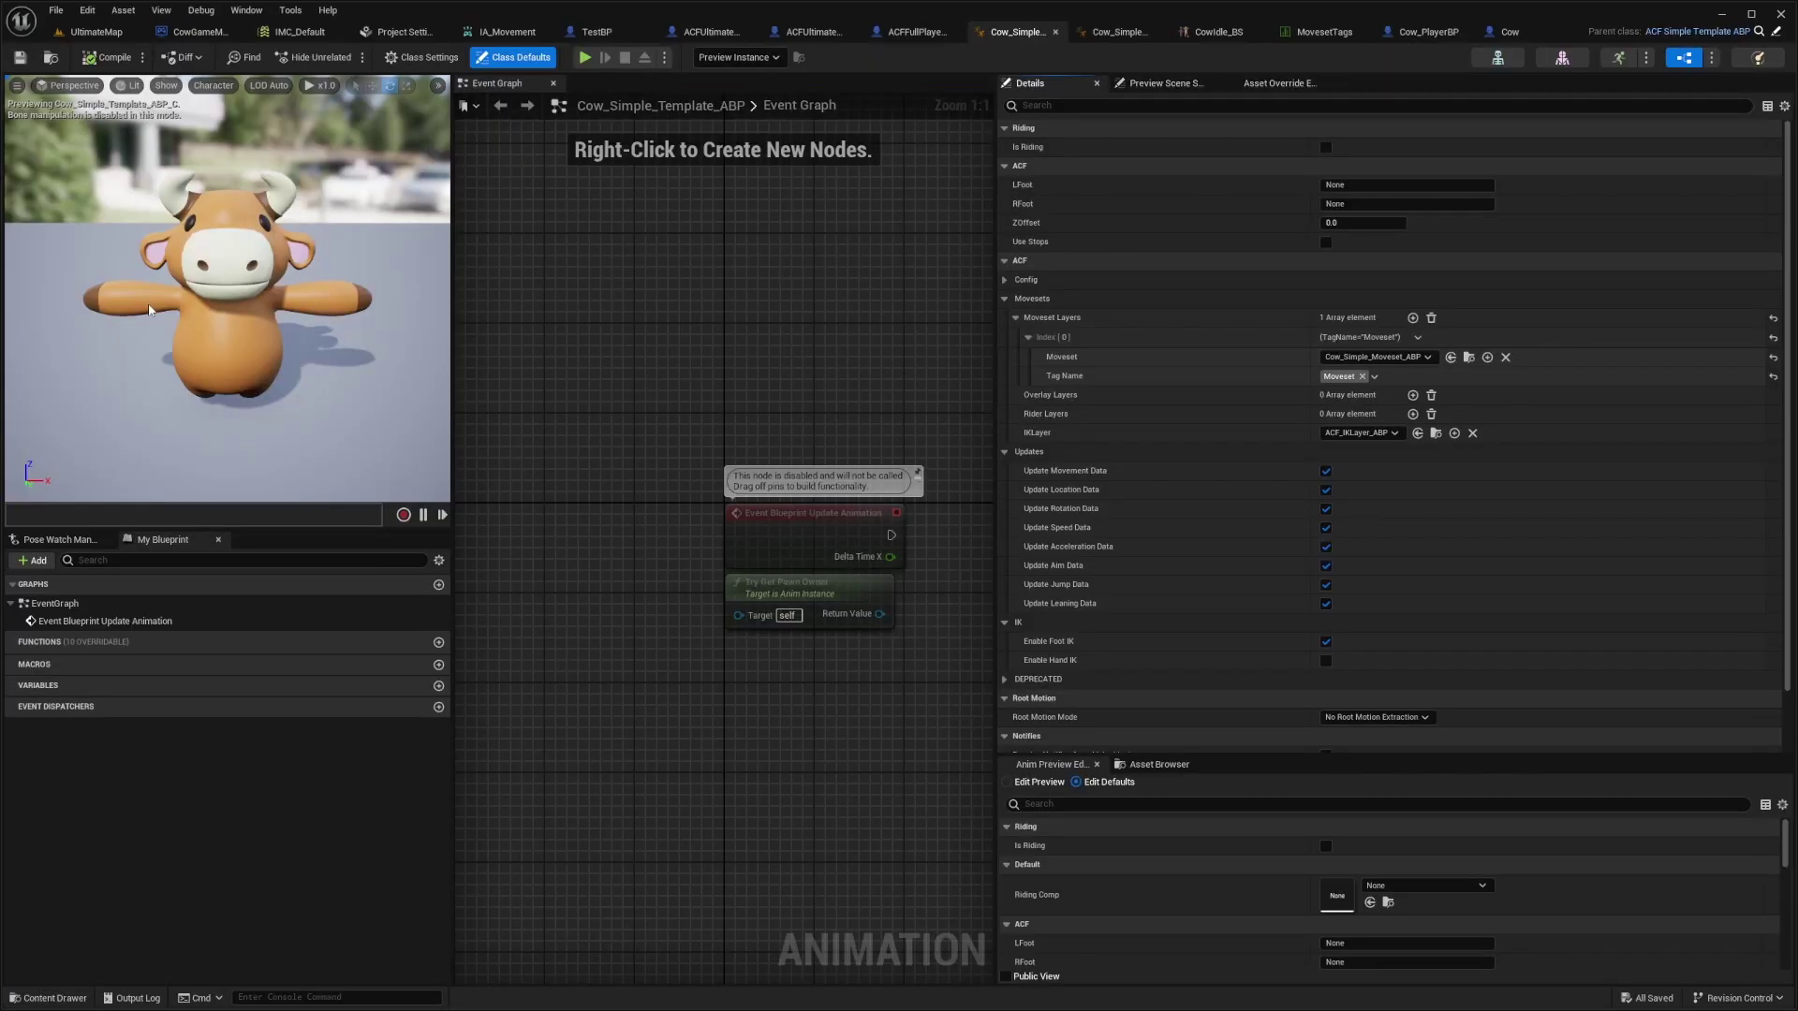
{"action": "left_click_drag", "start_coordinate": [150, 309], "coordinate": [352, 281]}
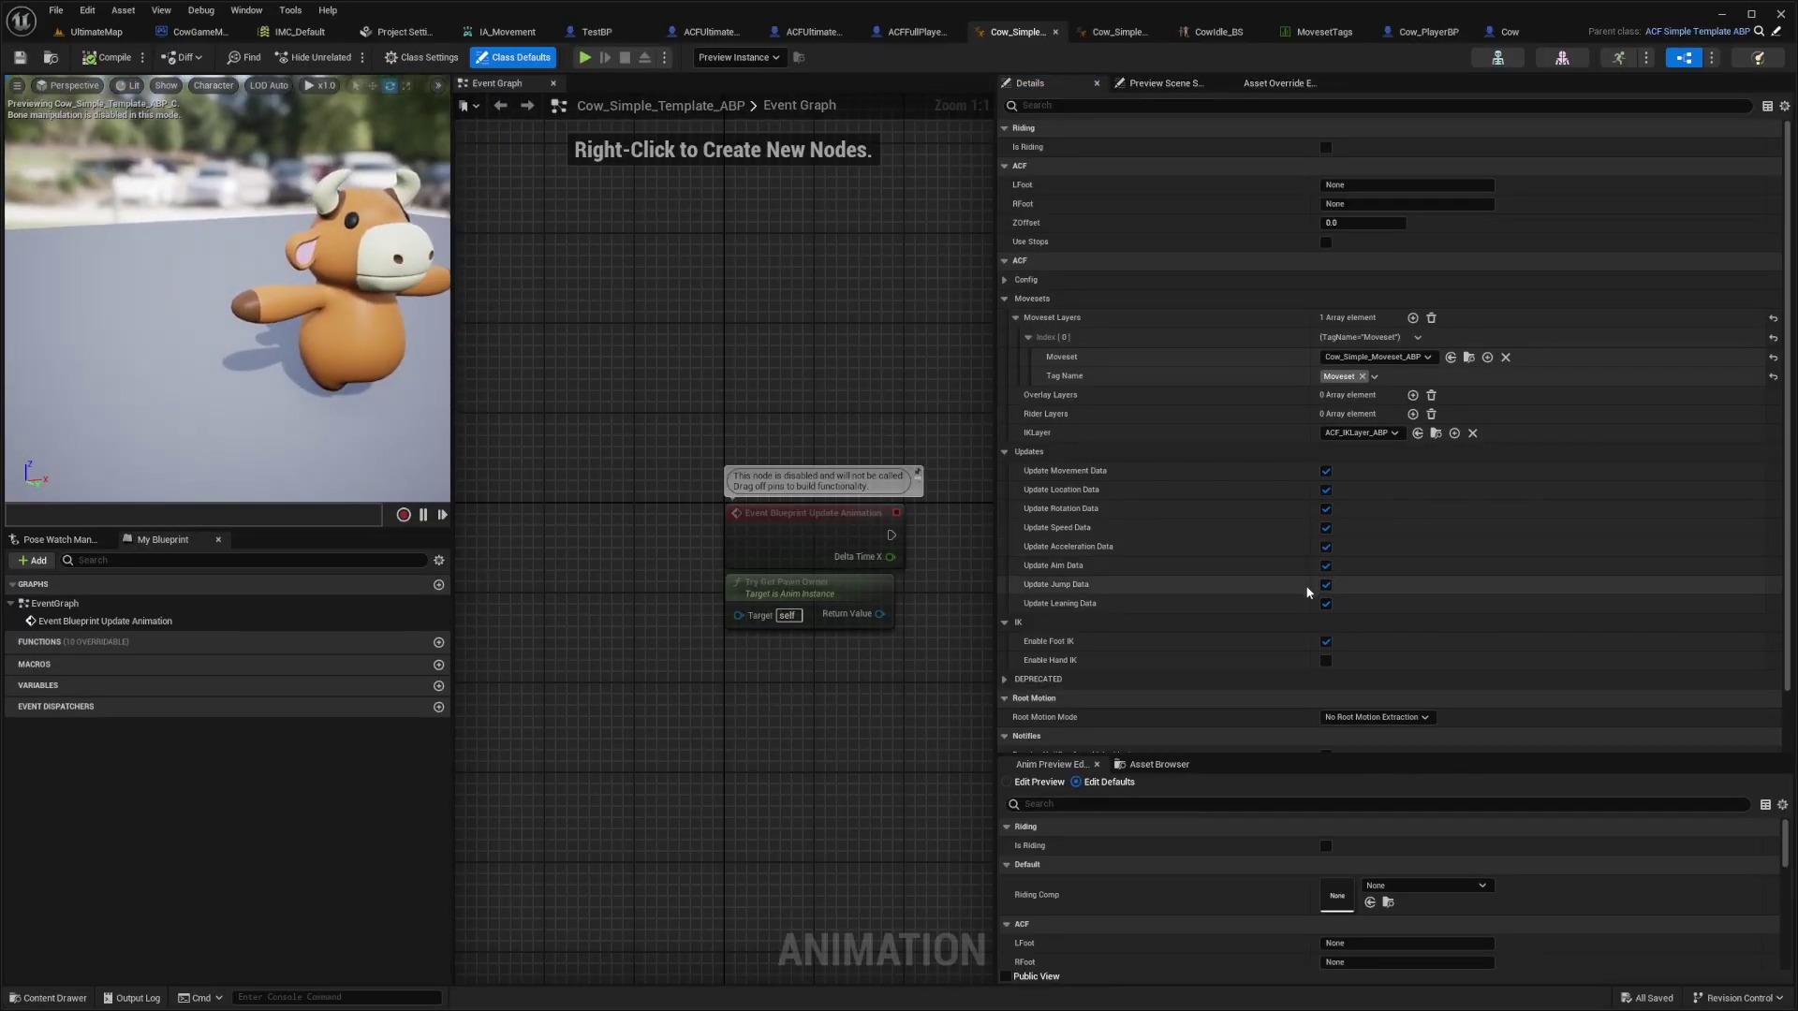
{"action": "left_click", "coordinate": [1324, 641]}
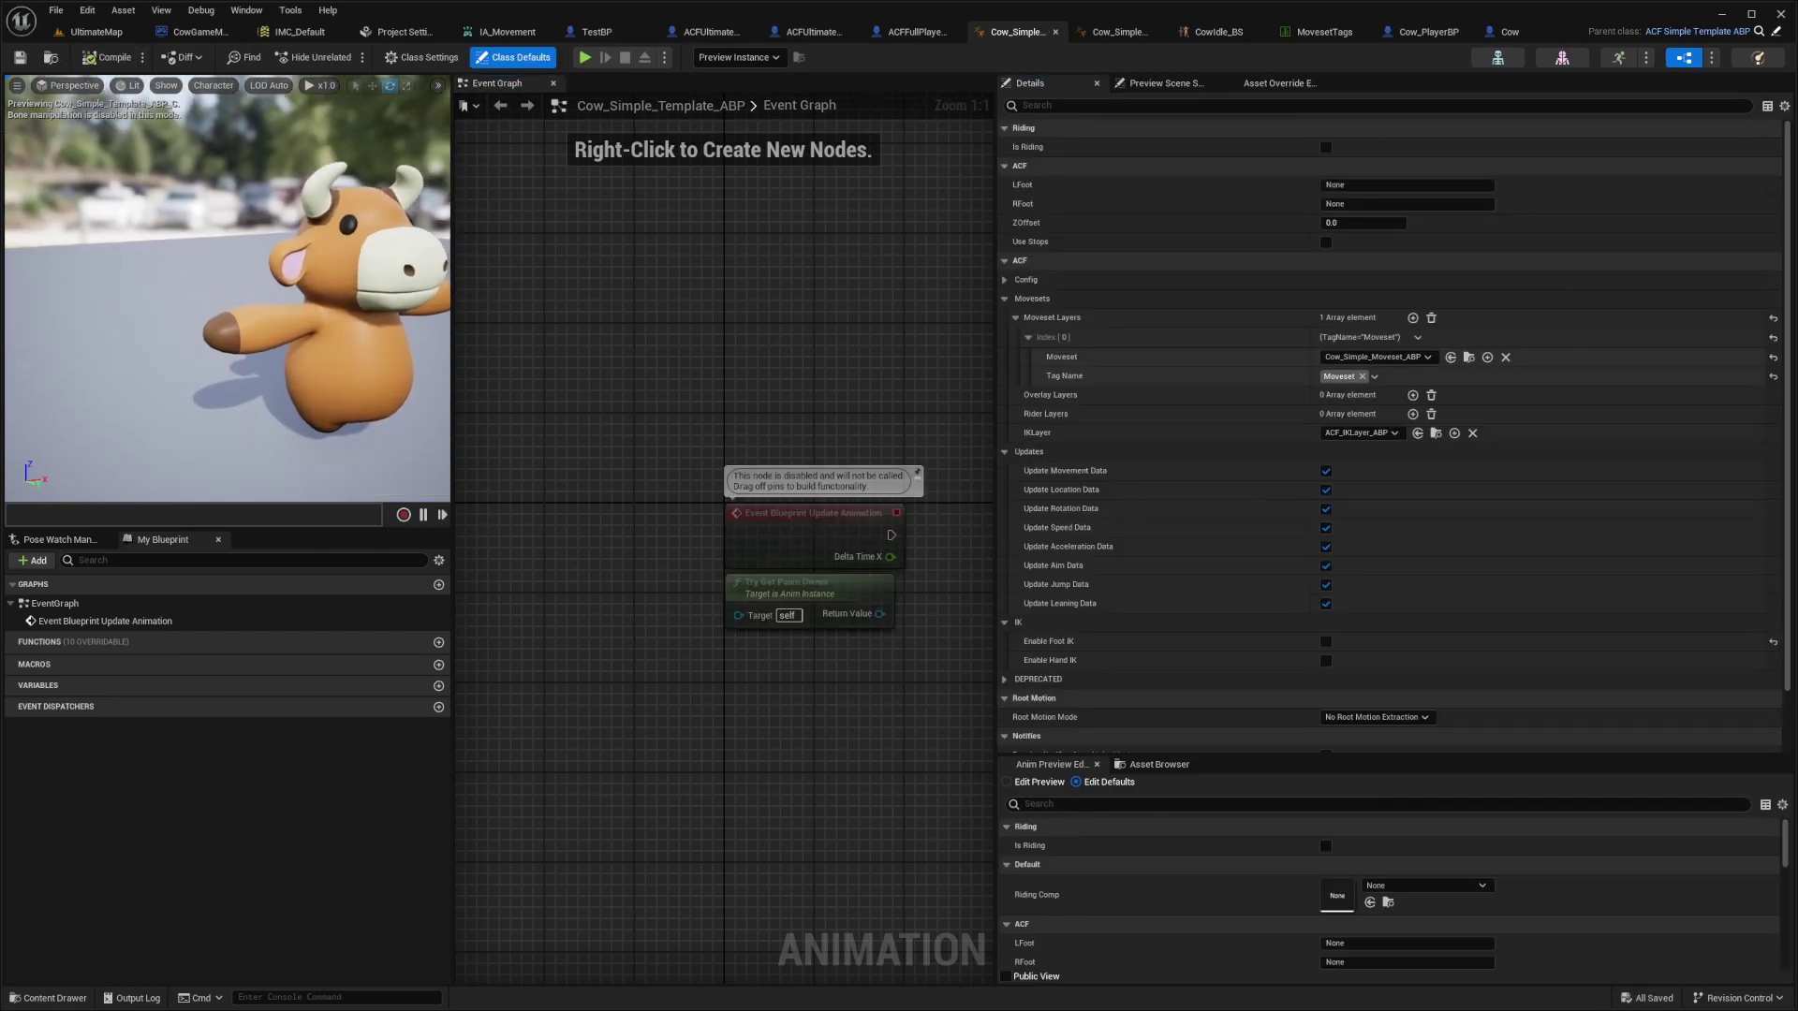
{"action": "left_click_drag", "start_coordinate": [350, 218], "coordinate": [226, 267]}
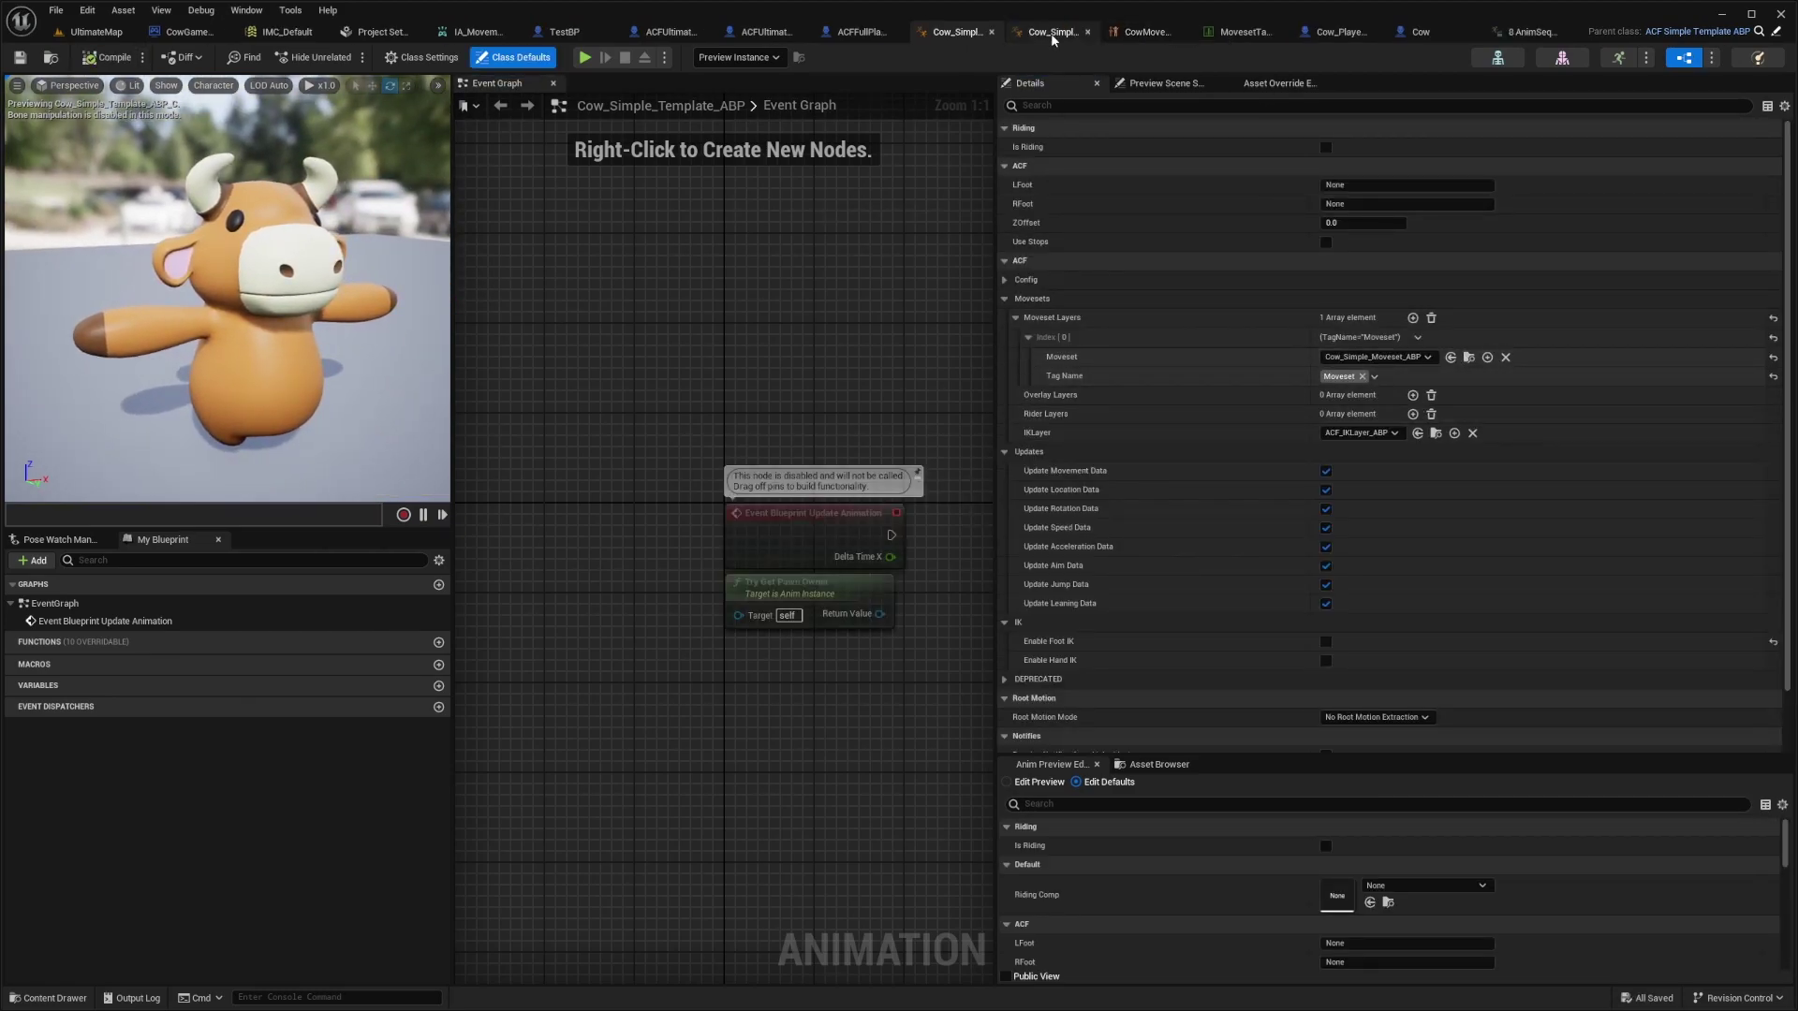
{"action": "left_click", "coordinate": [1051, 31]}
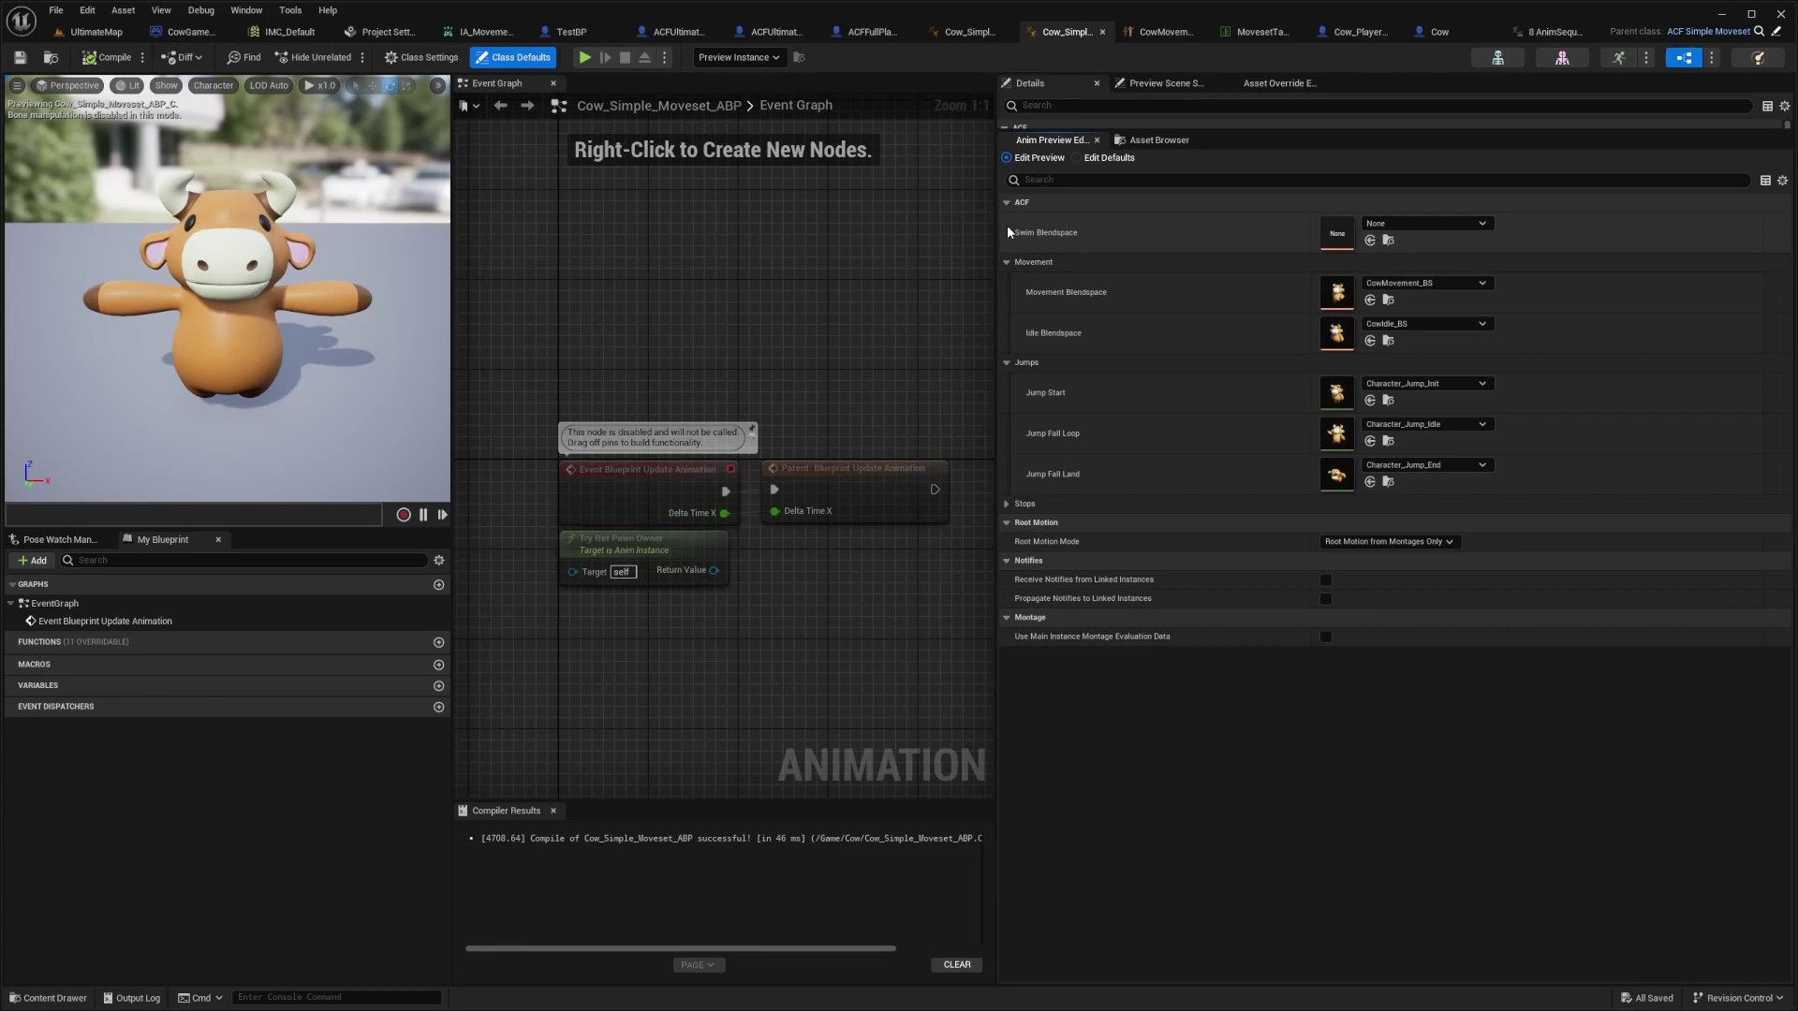
Back in UltimateMap, create a Blueprint named Cow with parent ACFFullPlayerBP.
{"action": "left_click", "coordinate": [95, 31]}
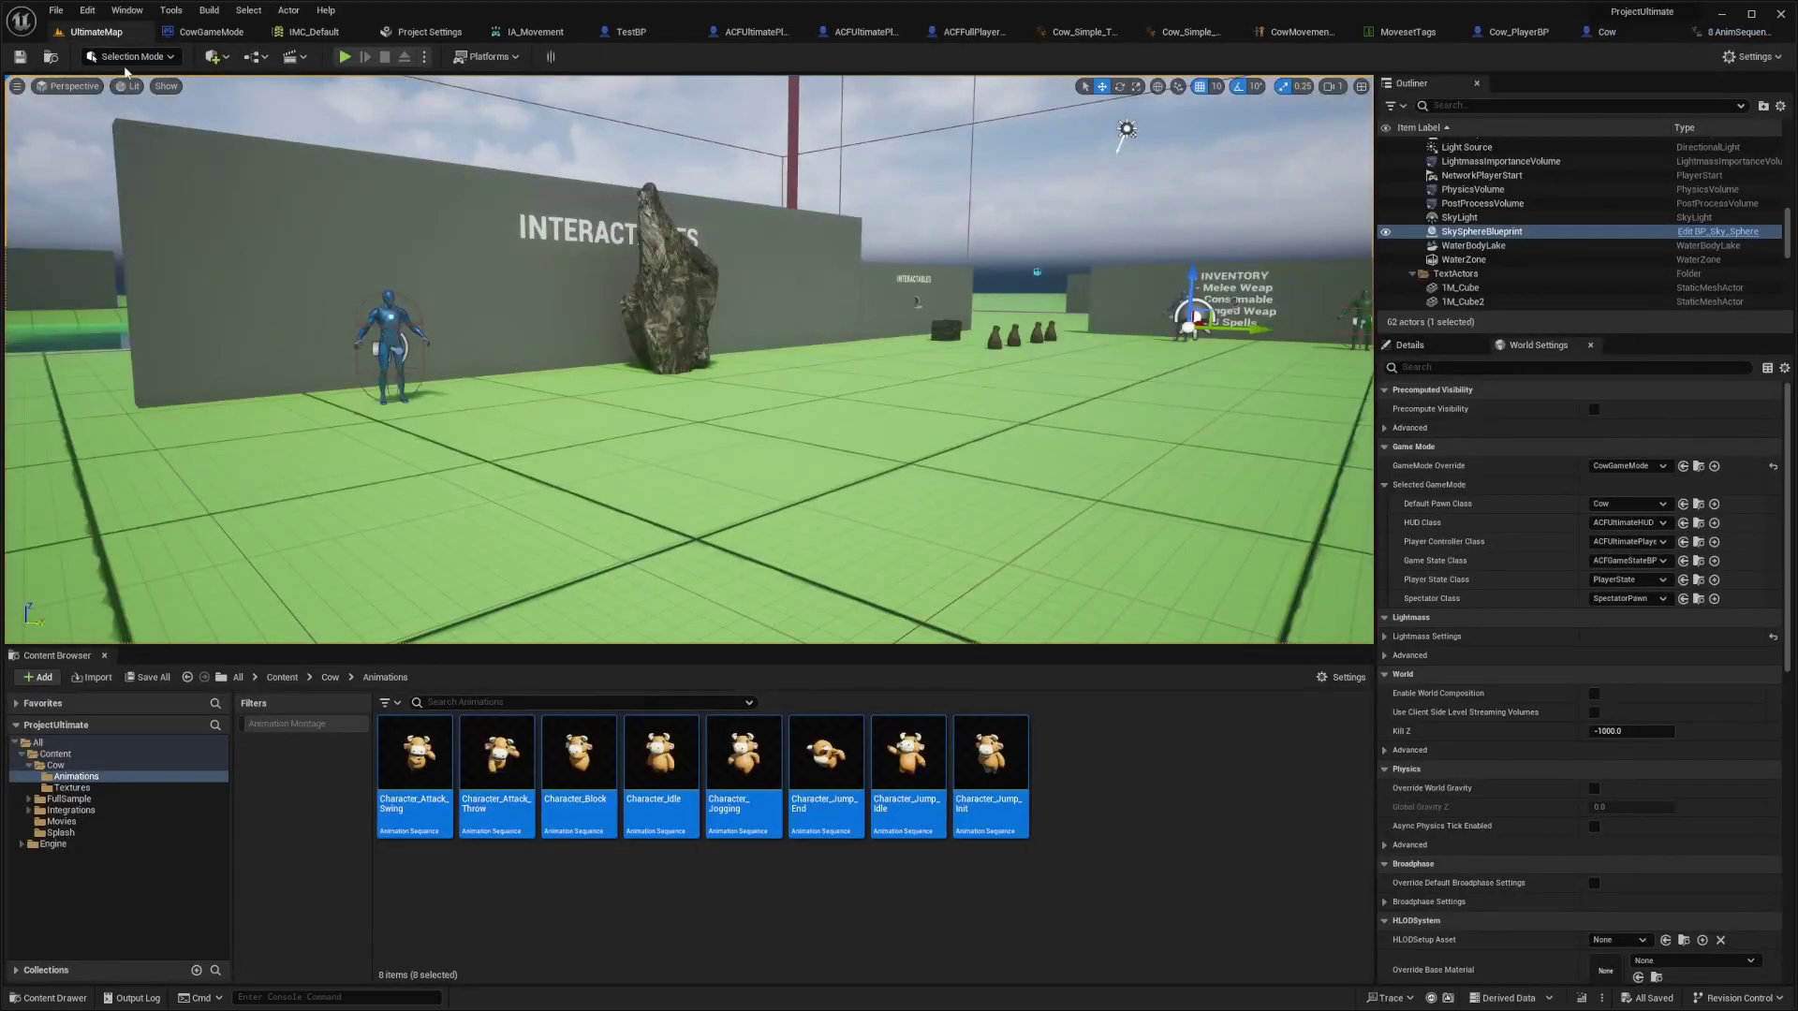
{"action": "right_click", "coordinate": [943, 302]}
{"action": "key", "text": "Escape"}
{"action": "type", "text": "ACFFull"}
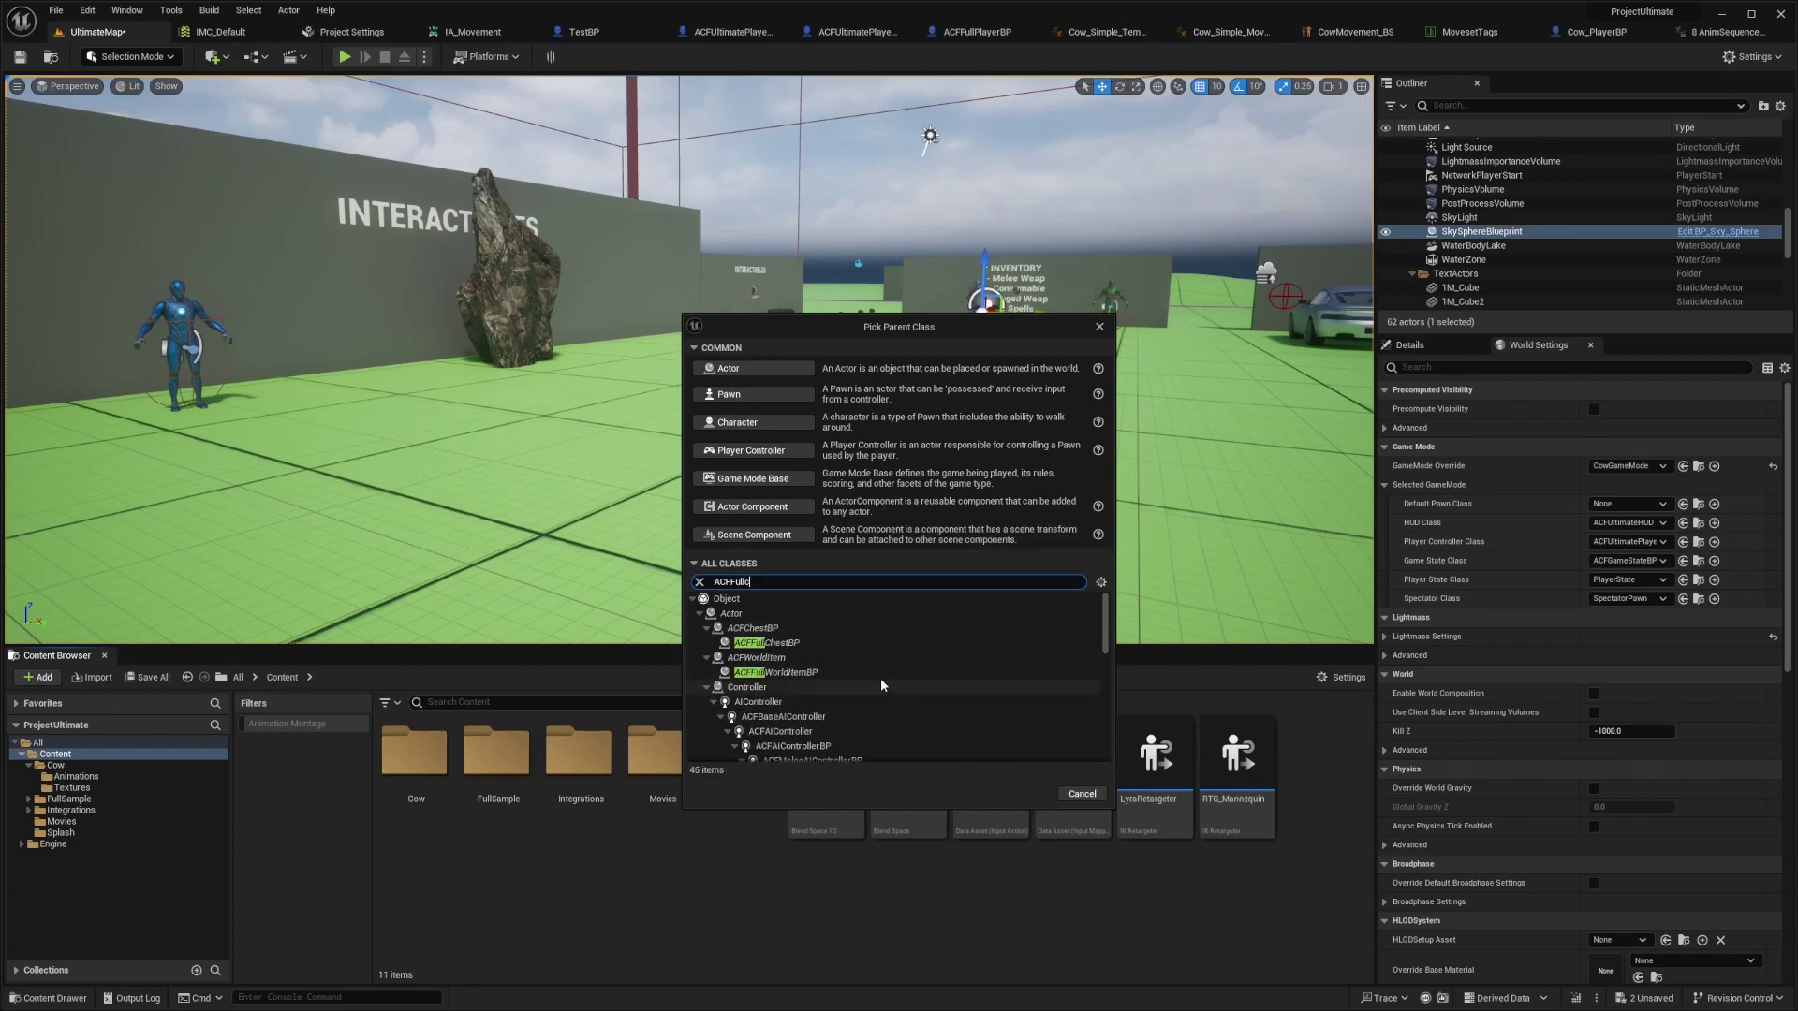
{"action": "type", "text": "charac"}
{"action": "key", "text": "ctrl+a"}
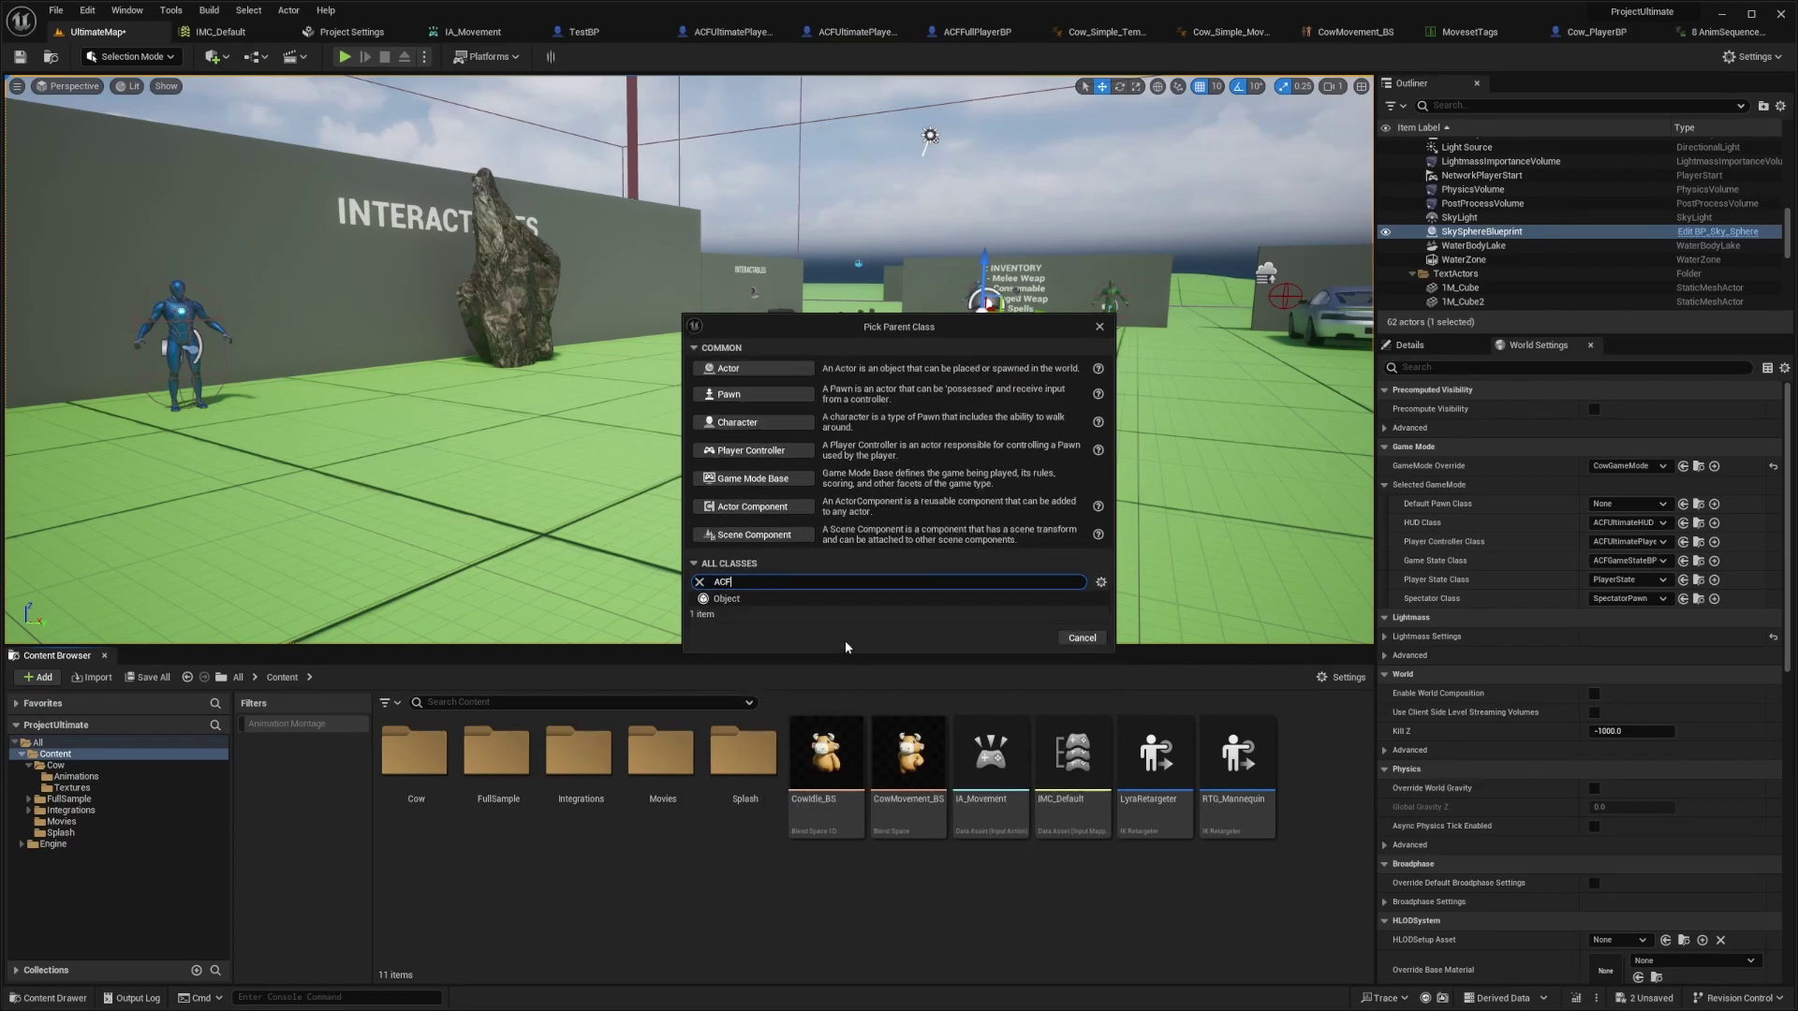
{"action": "type", "text": "ACF full player"}
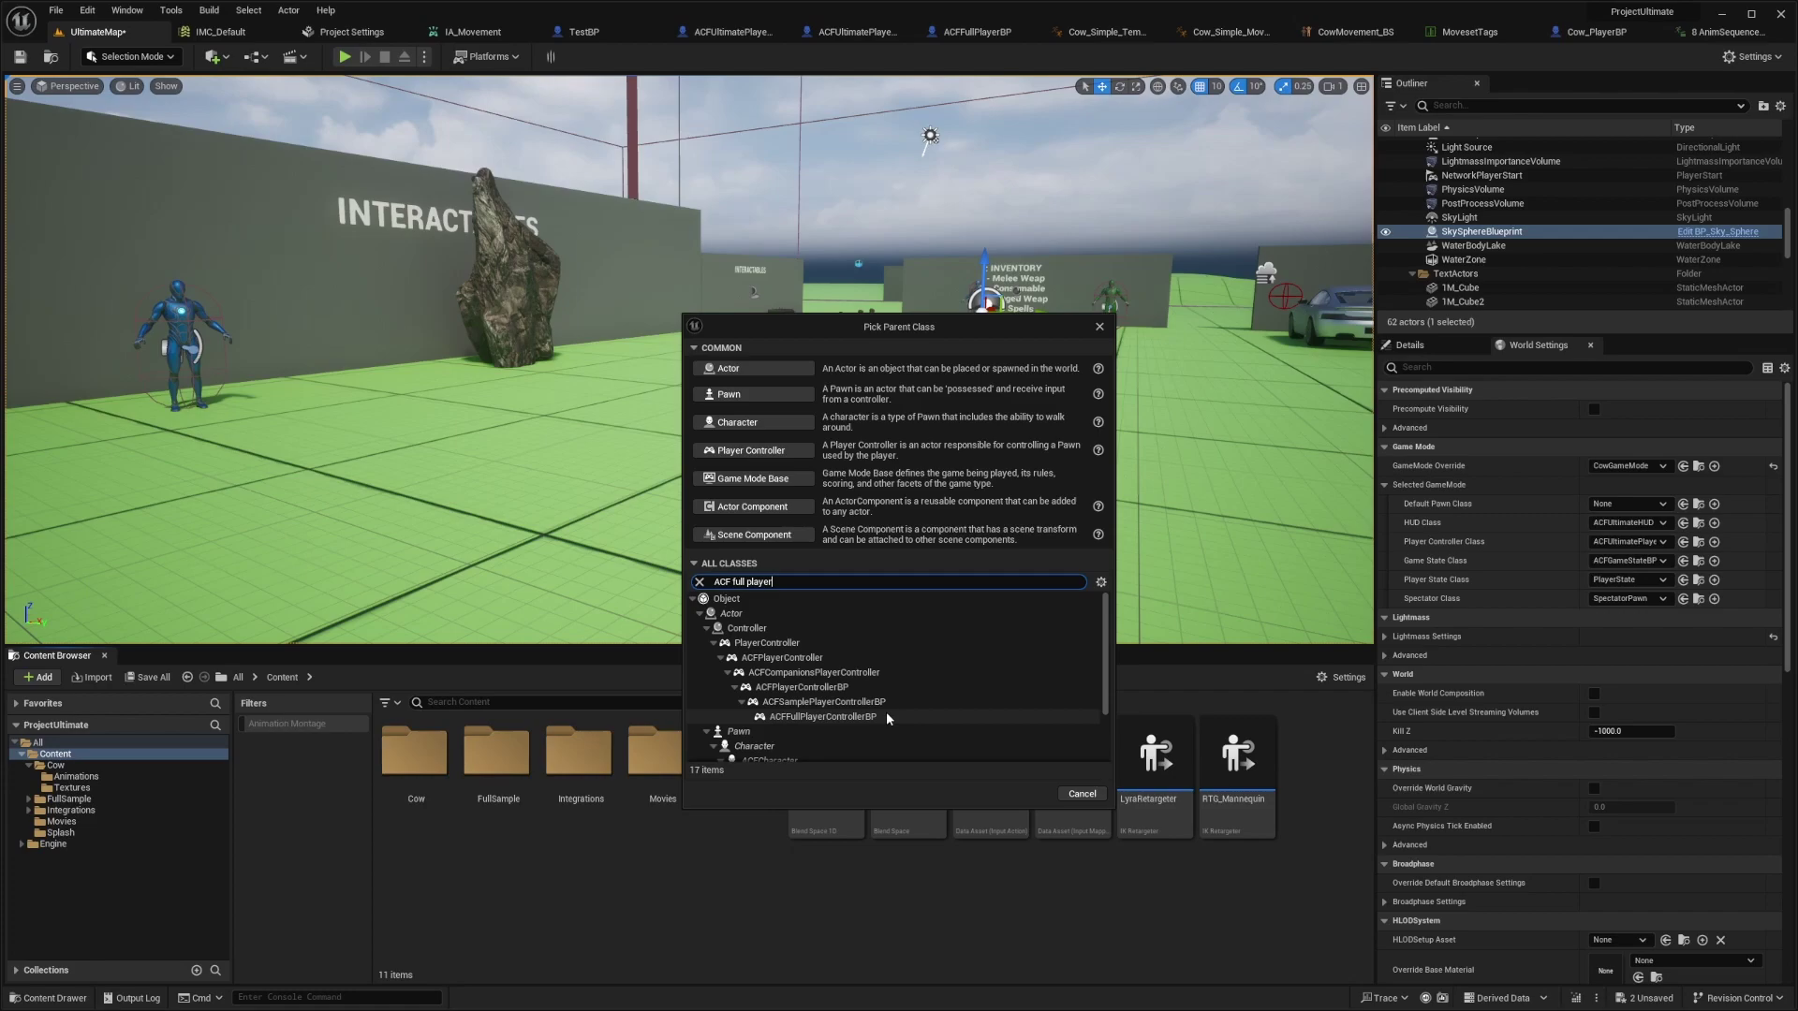
{"action": "left_click", "coordinate": [802, 743]}
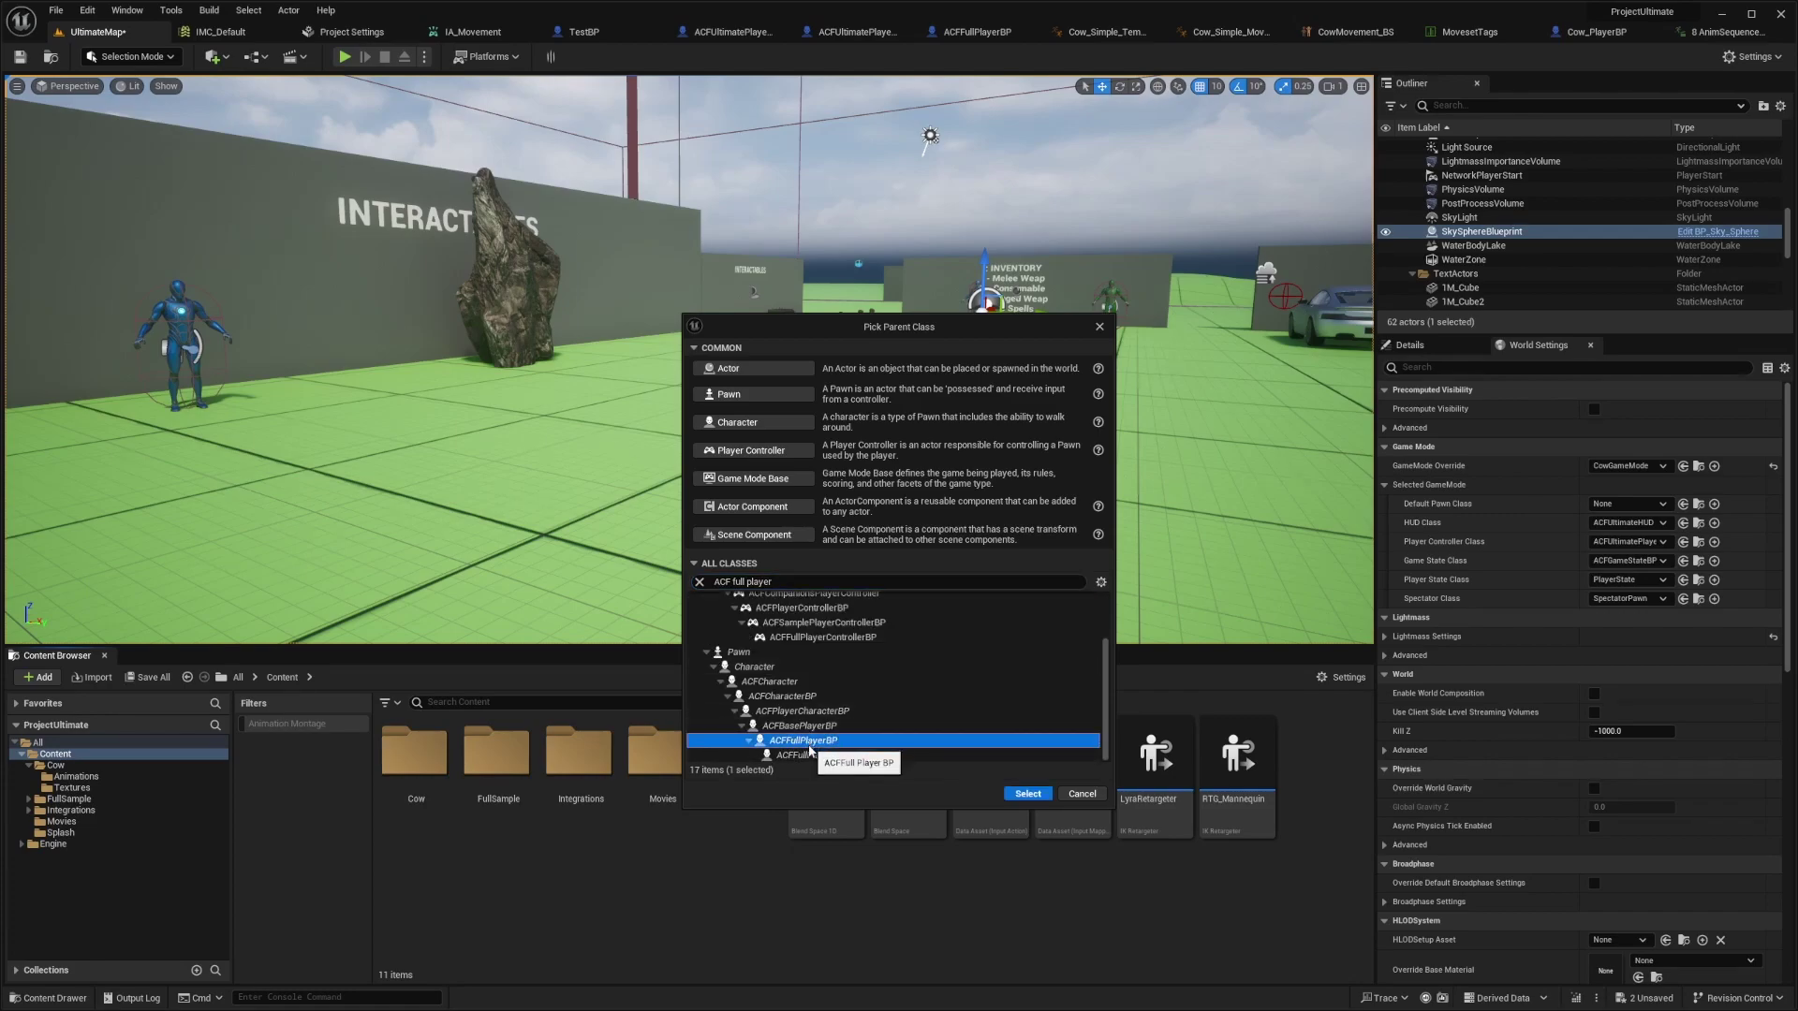
{"action": "left_click", "coordinate": [1027, 796]}
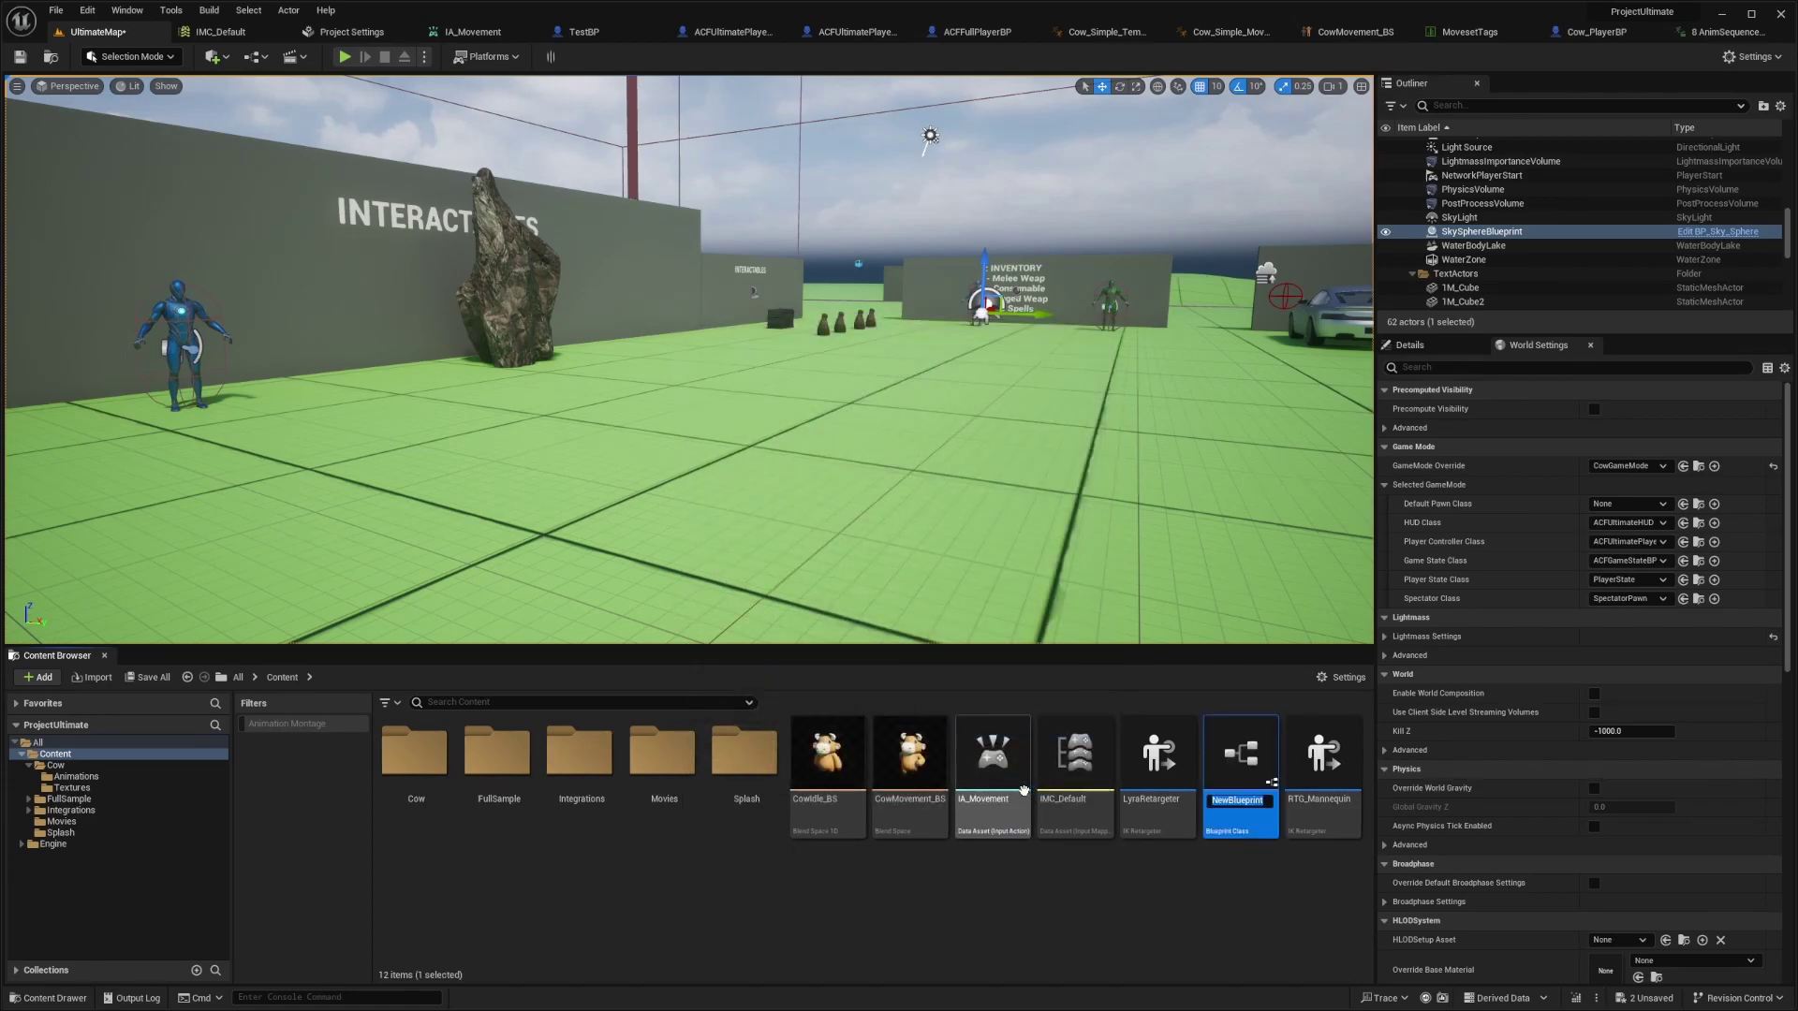
{"action": "type", "text": "P"}
{"action": "key", "text": "Return"}
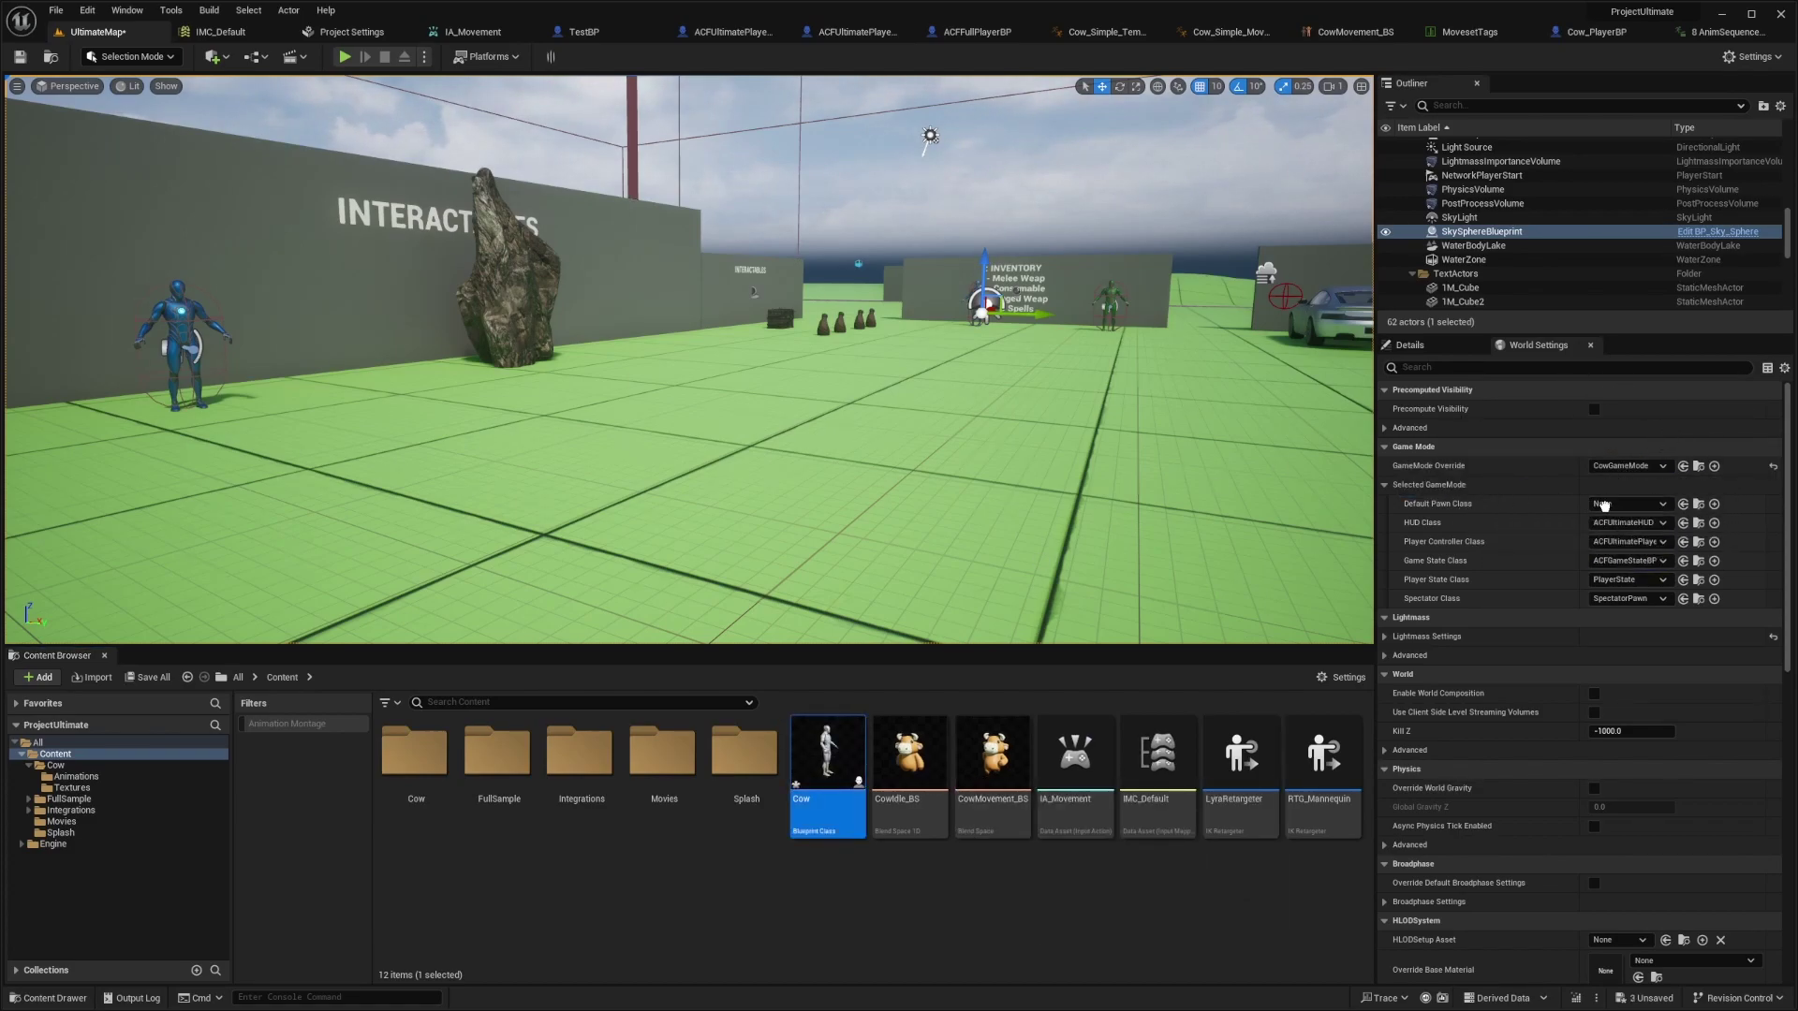
Give the Cow blueprint's mesh component the SK_Bull skeletal mesh at 0.5 scale.
{"action": "double_click", "coordinate": [843, 769]}
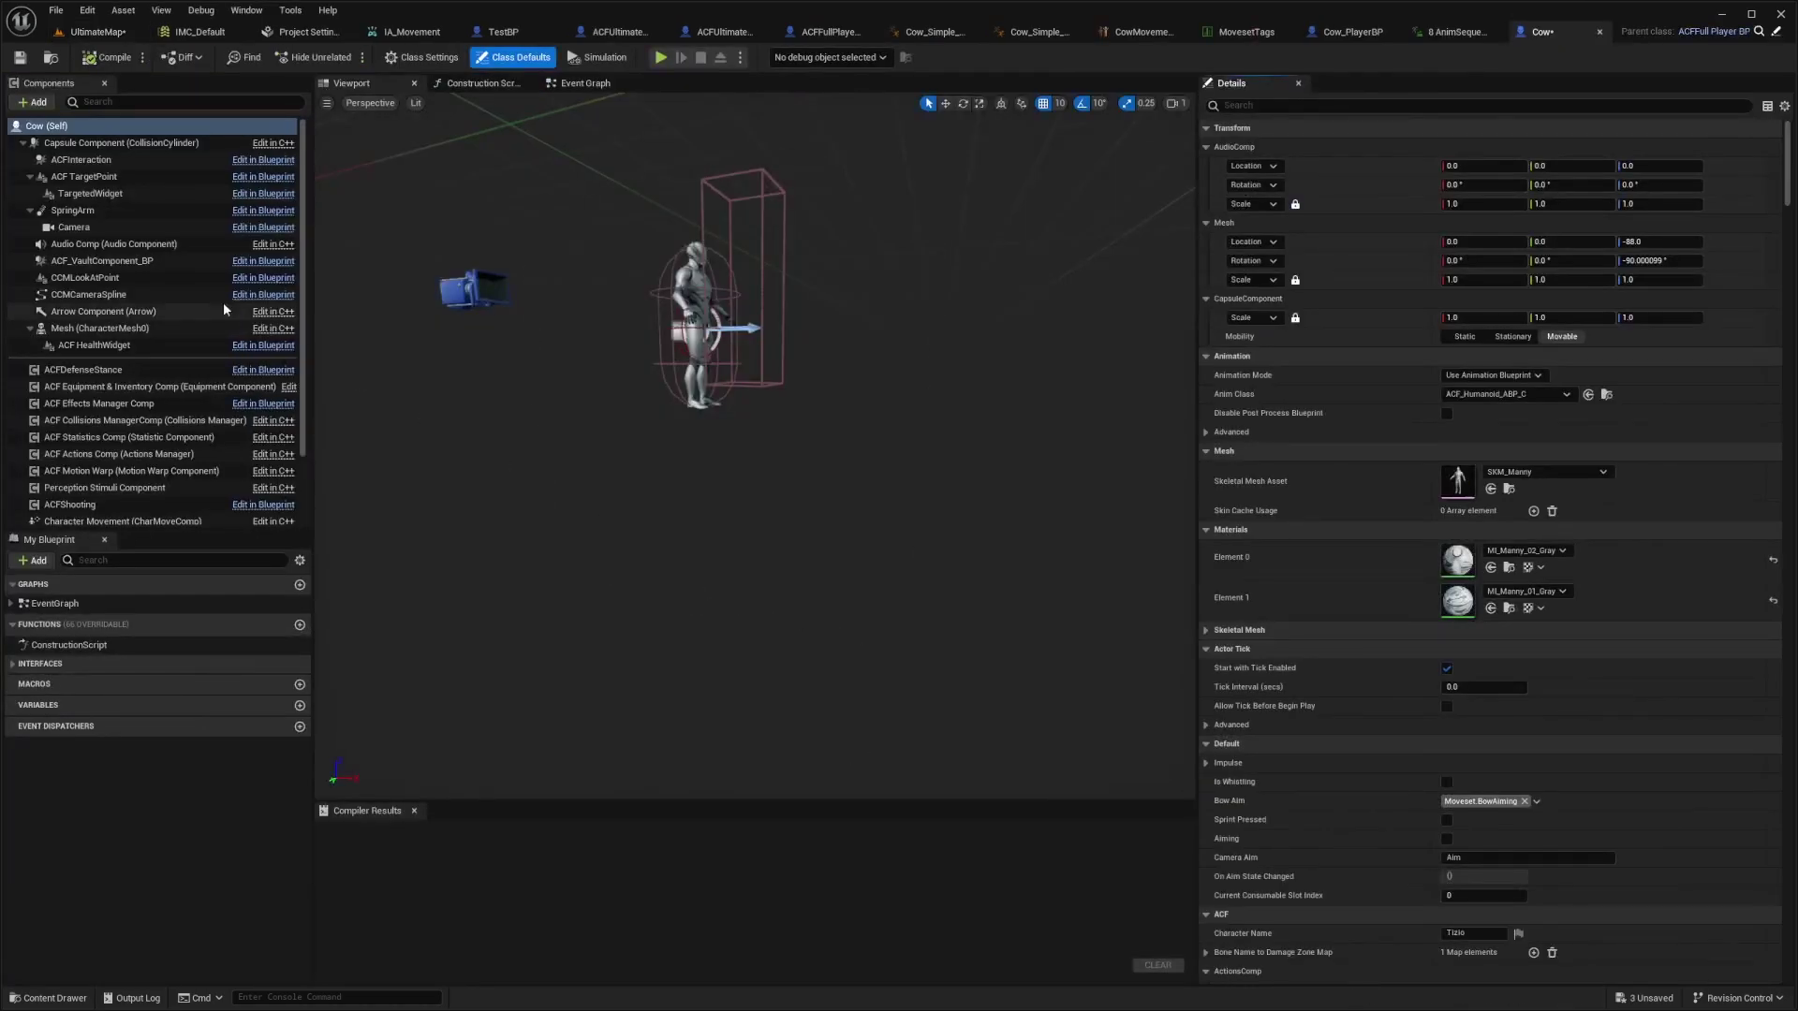
{"action": "left_click", "coordinate": [68, 327]}
{"action": "scroll", "coordinate": [95, 281], "scroll_direction": "down", "scroll_amount": 2}
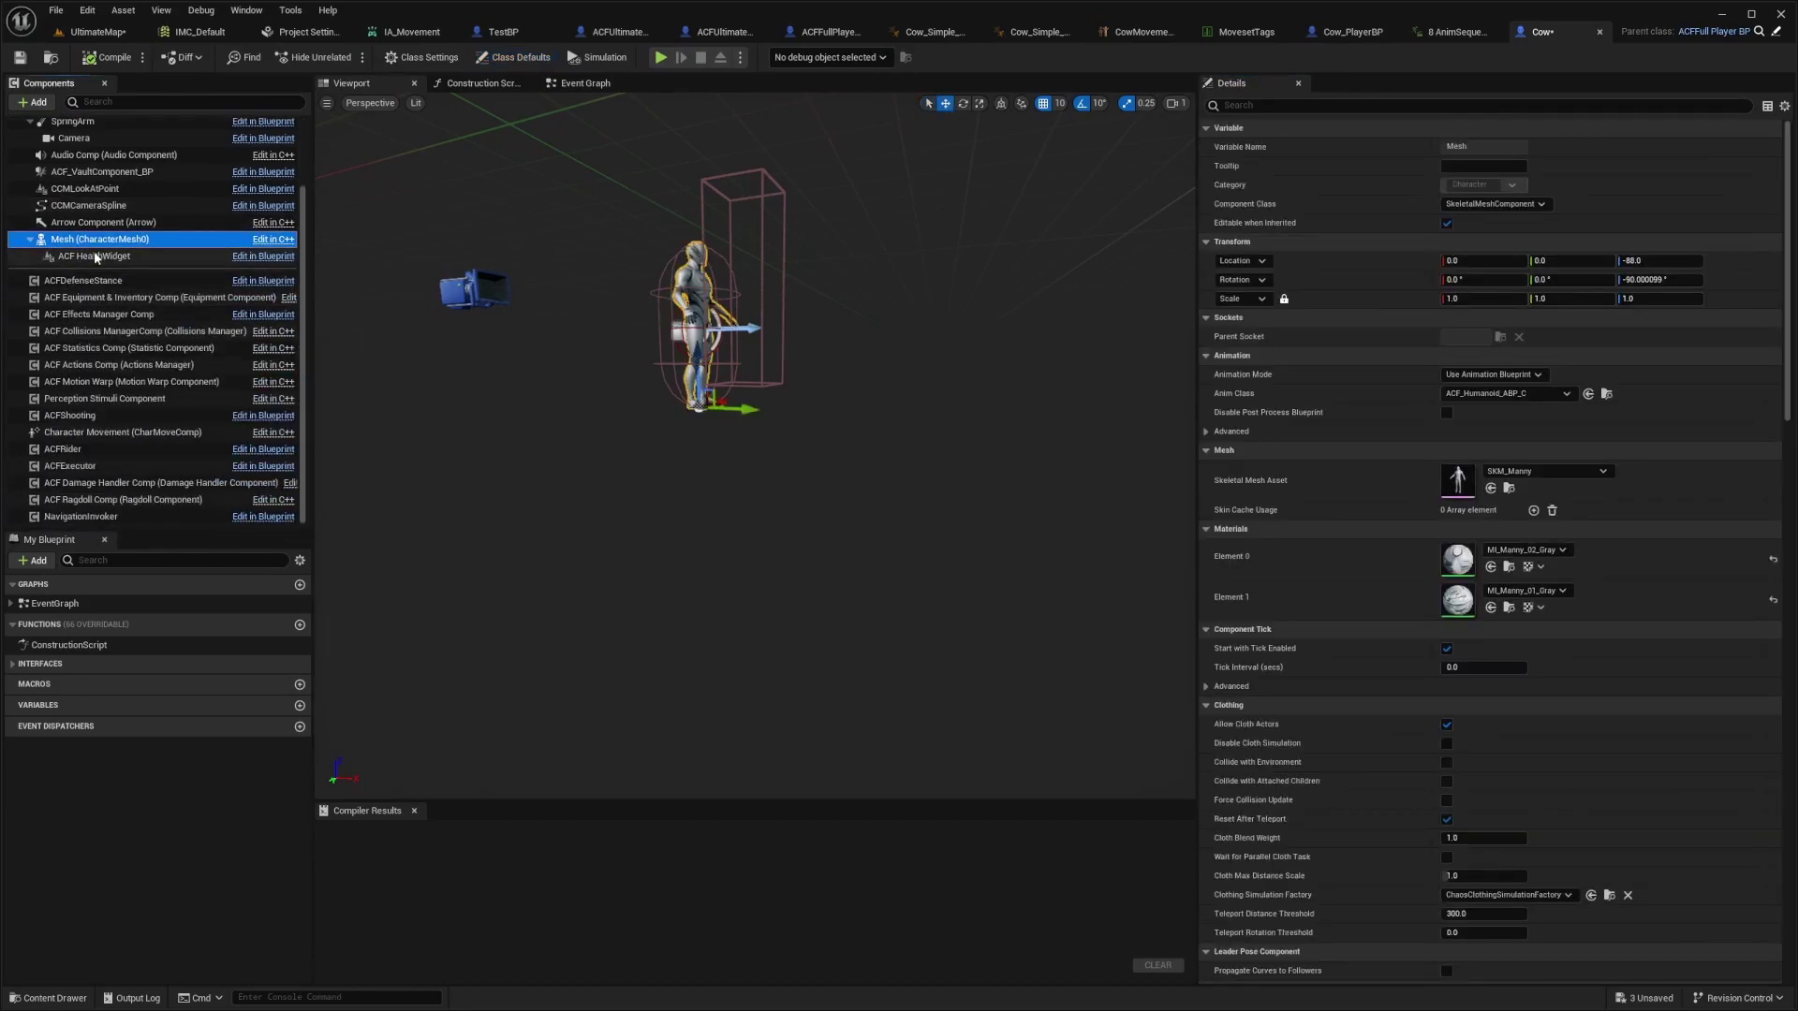
{"action": "left_click", "coordinate": [1546, 471]}
{"action": "type", "text": "bull"}
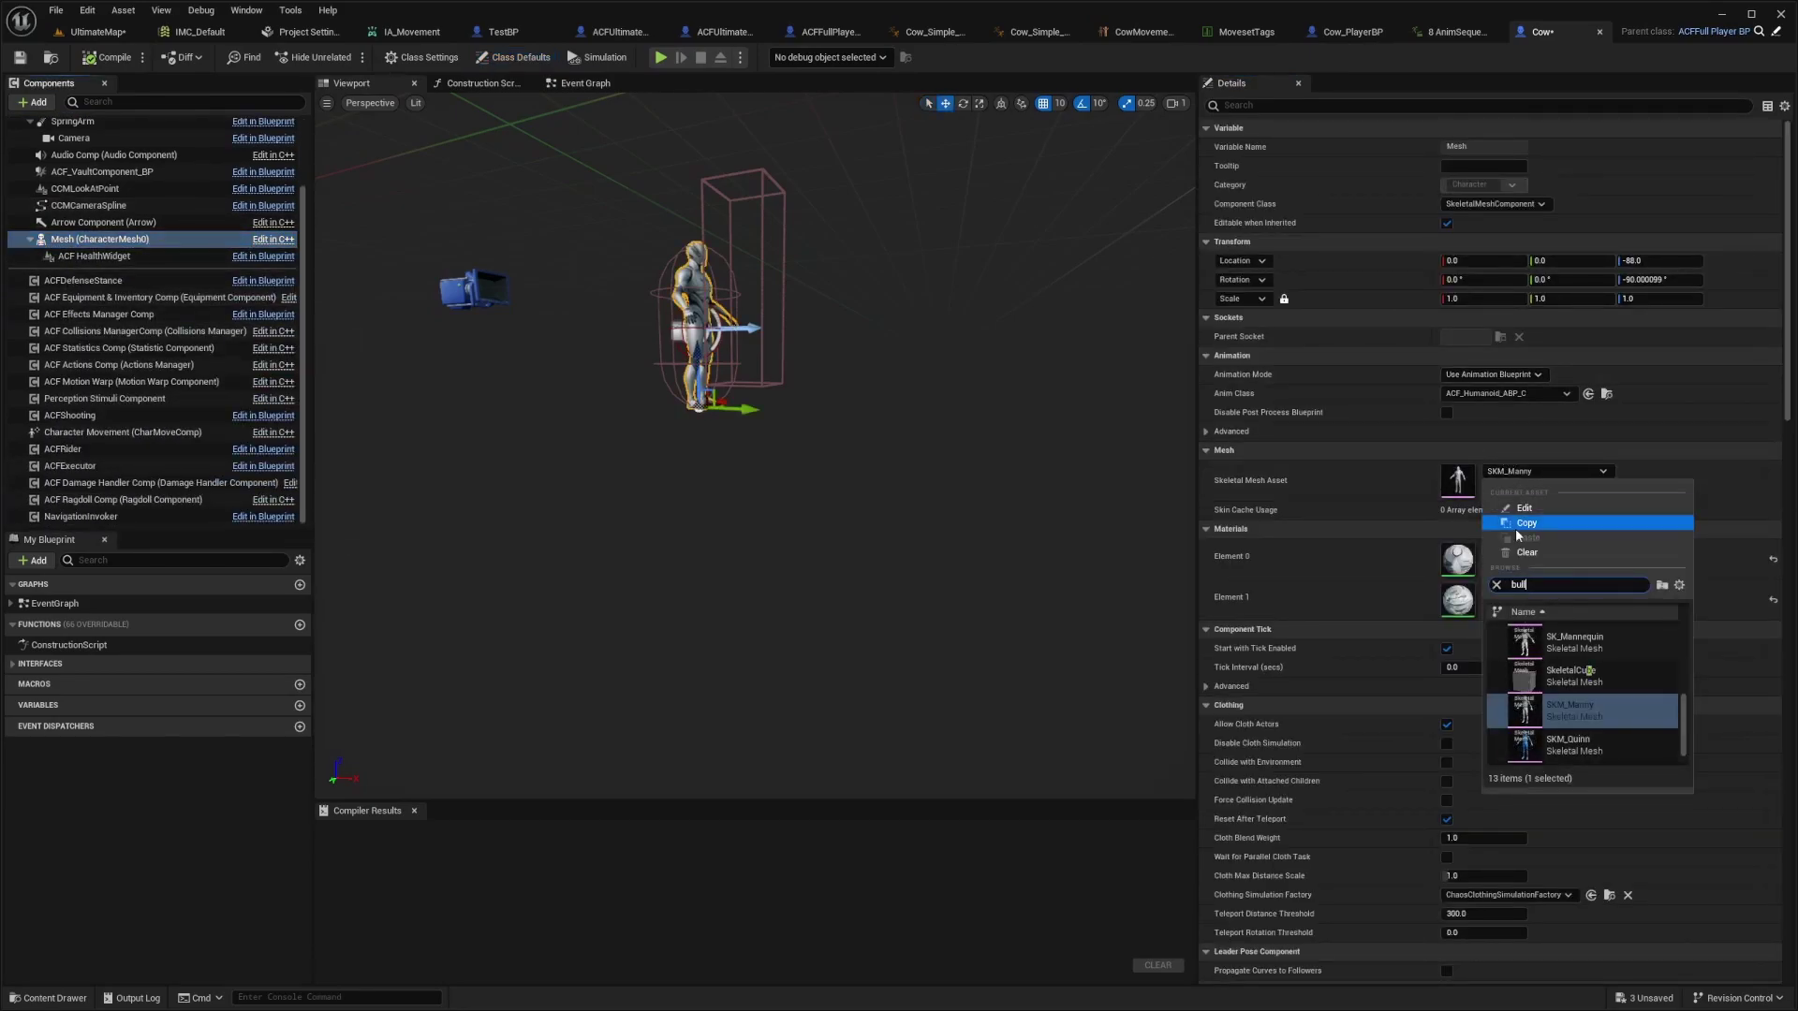
{"action": "left_click", "coordinate": [1560, 634]}
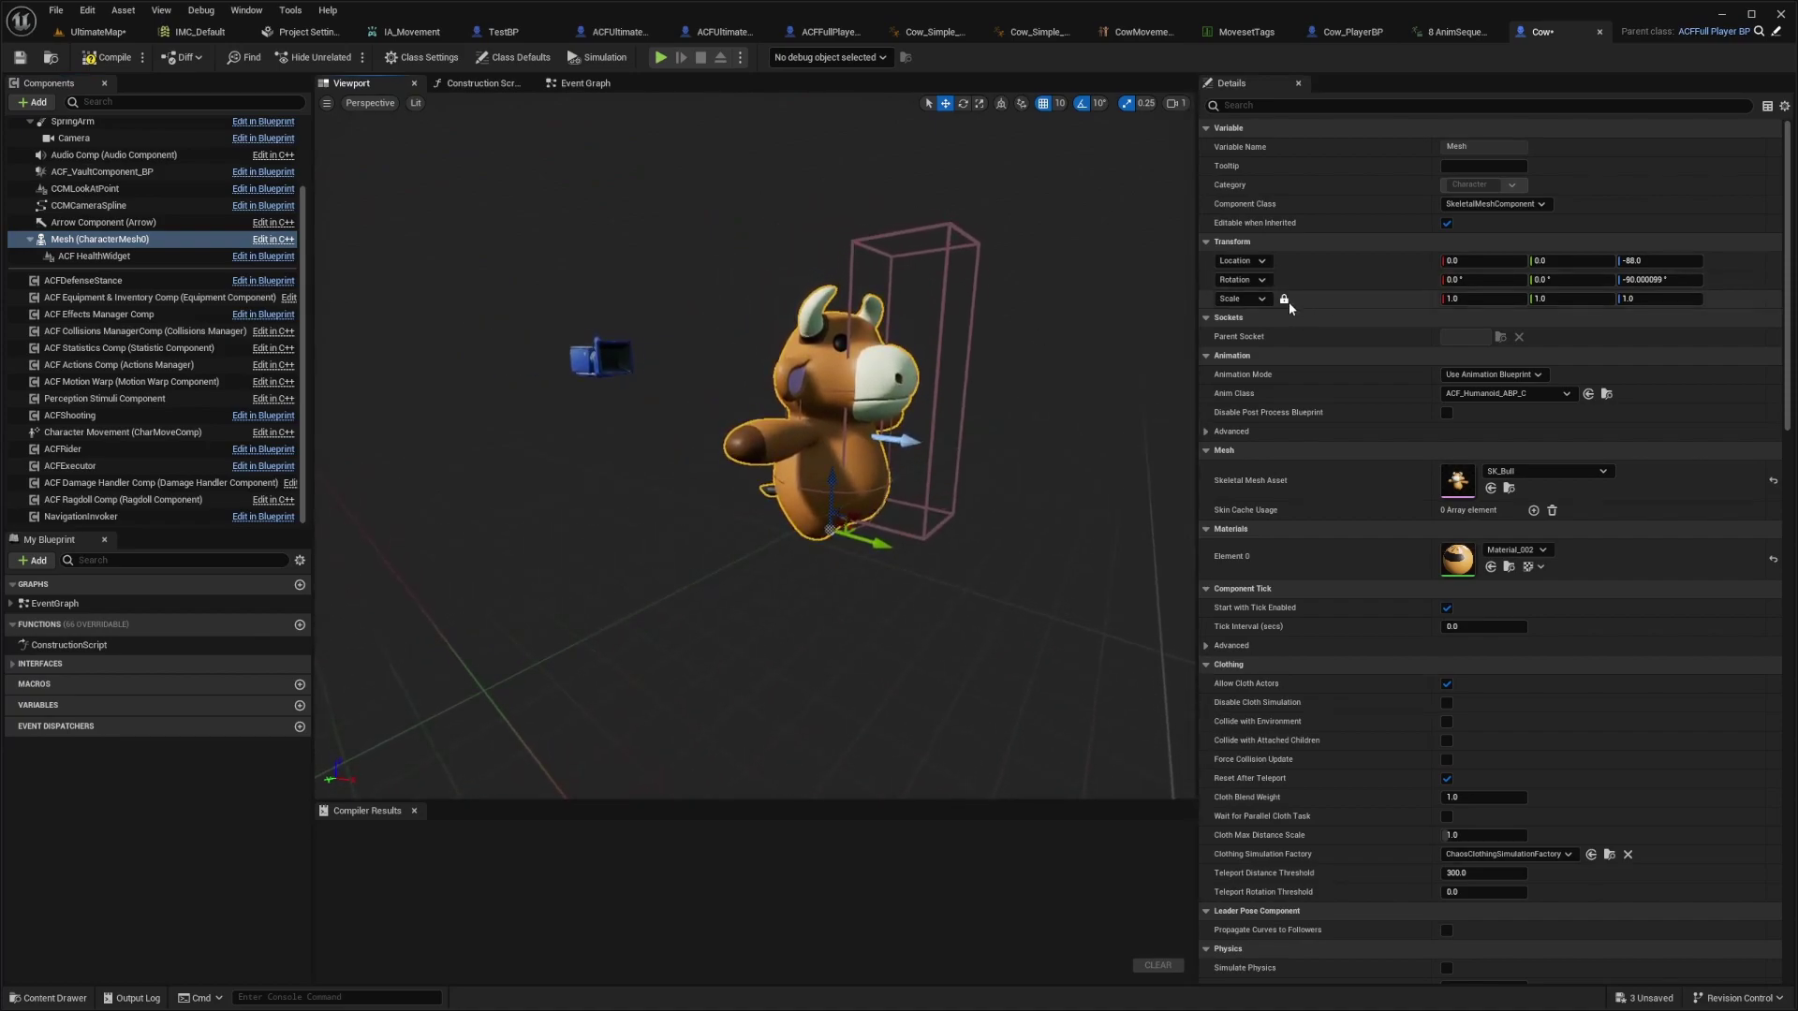
{"action": "type", "text": "0.5"}
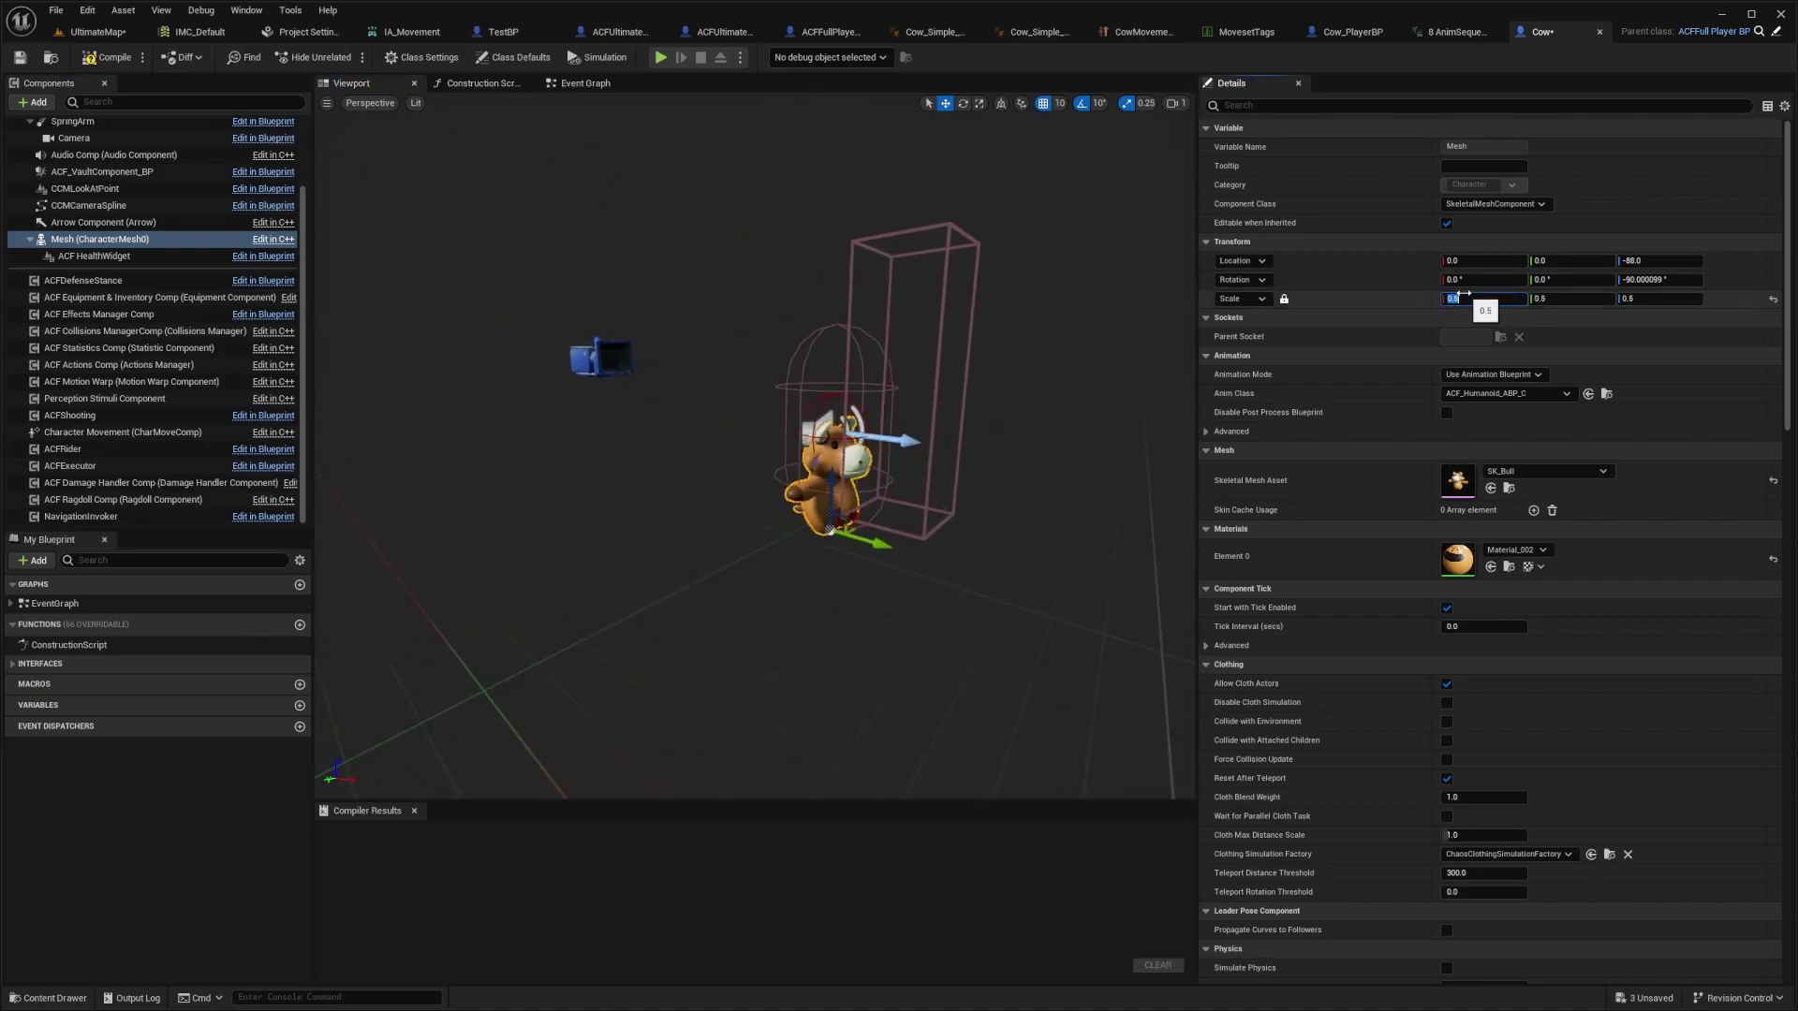
{"action": "key", "text": "Return"}
{"action": "scroll", "coordinate": [970, 632], "scroll_direction": "down", "scroll_amount": 1}
{"action": "scroll", "coordinate": [843, 491], "scroll_direction": "up", "scroll_amount": 3}
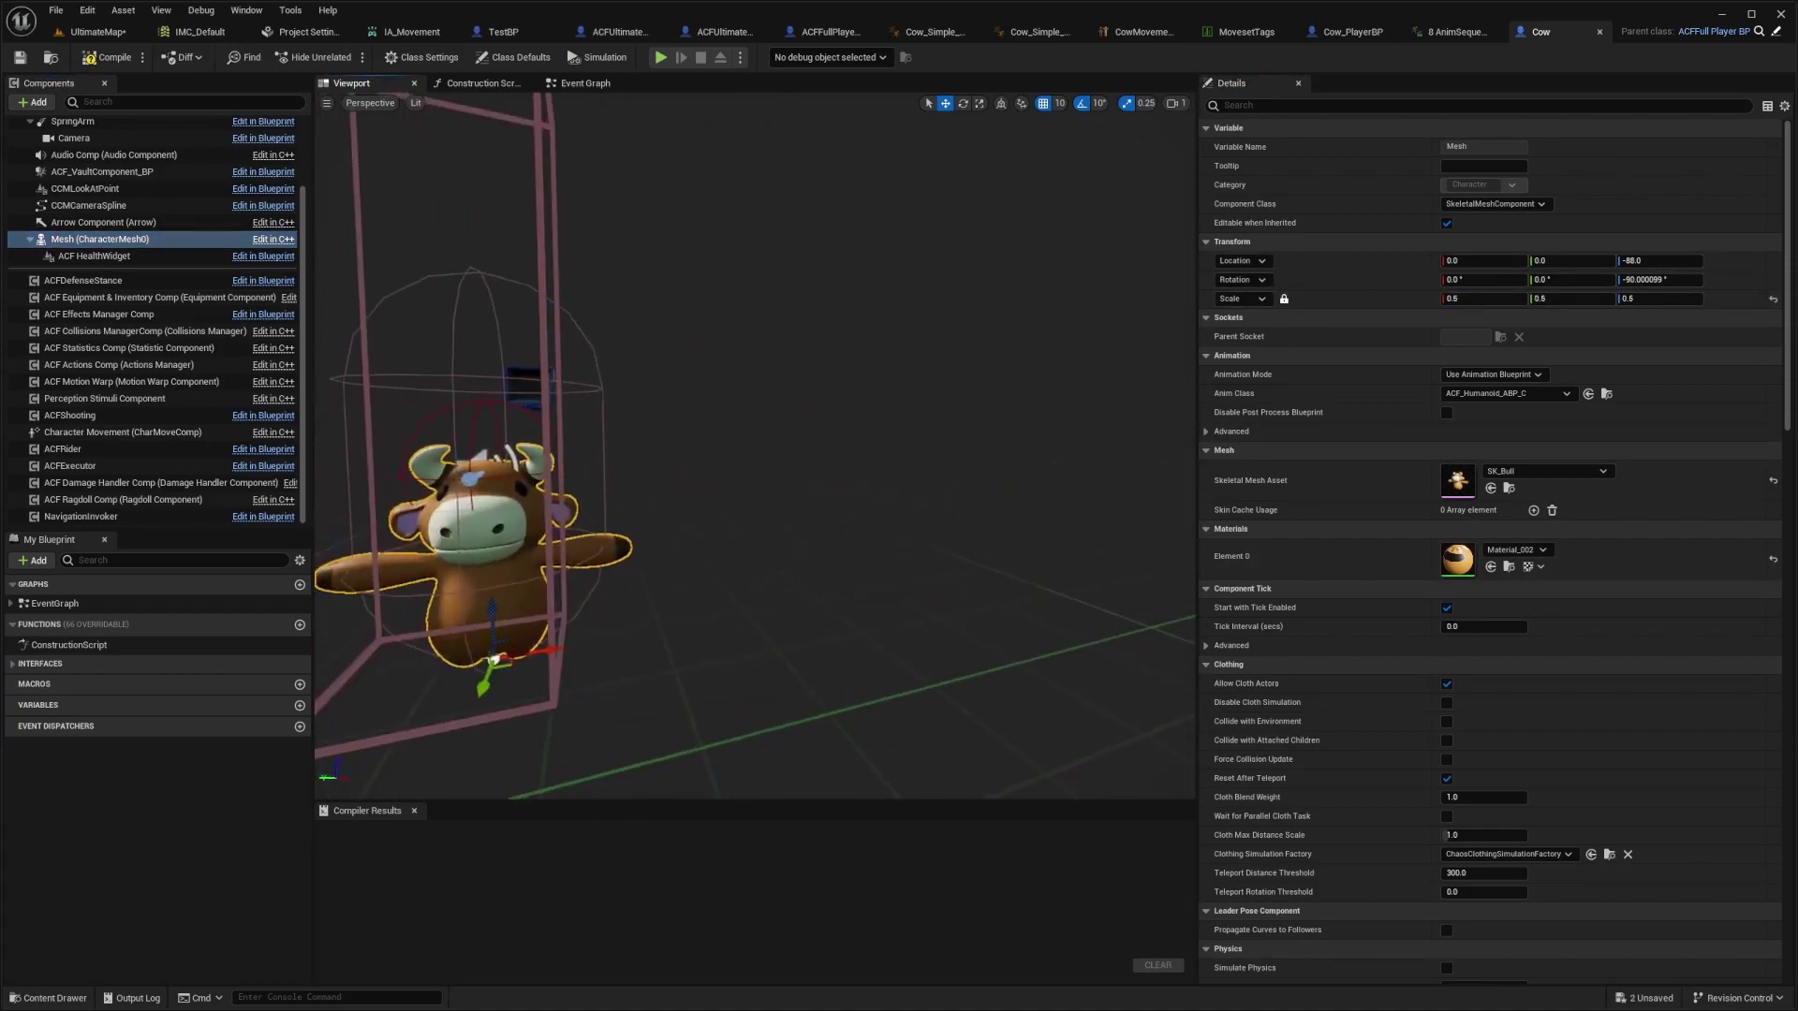
Compile the Cow blueprint and set its Anim Class to Cow_Simple_Template_ABP.
{"action": "right_click_drag", "start_coordinate": [703, 491], "coordinate": [913, 422]}
{"action": "left_click", "coordinate": [107, 56]}
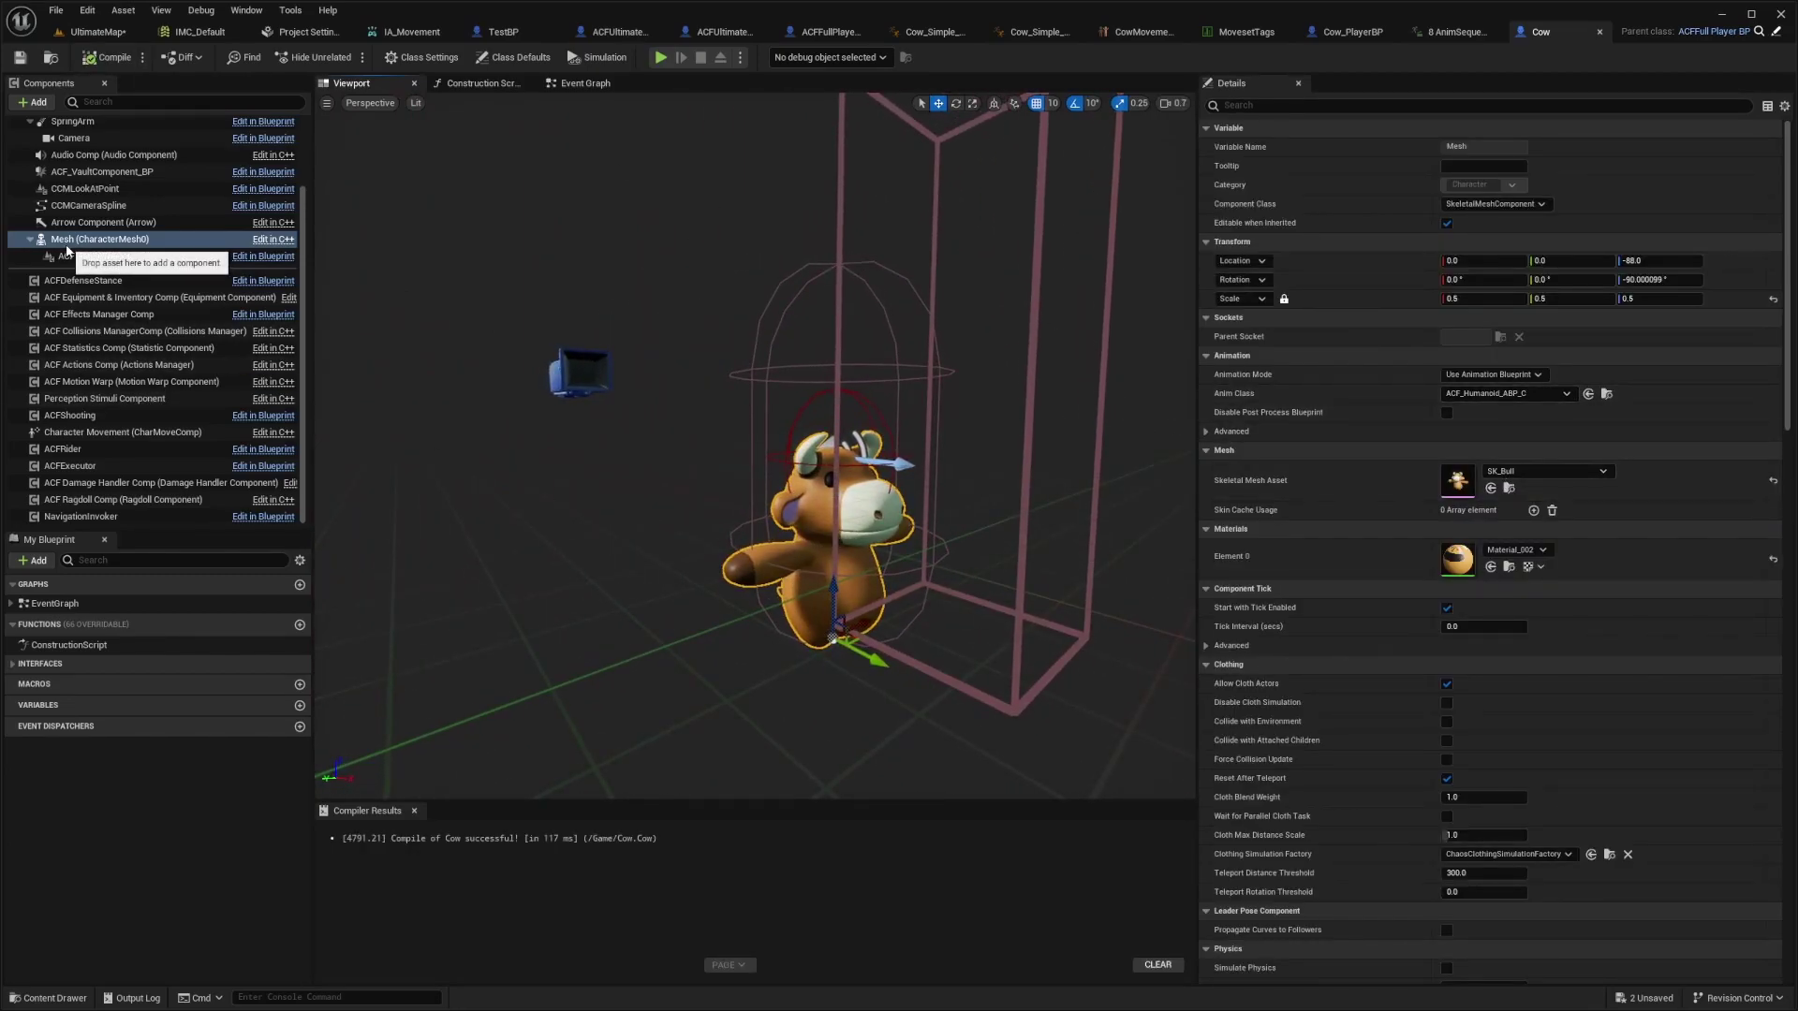
{"action": "left_click", "coordinate": [1465, 402]}
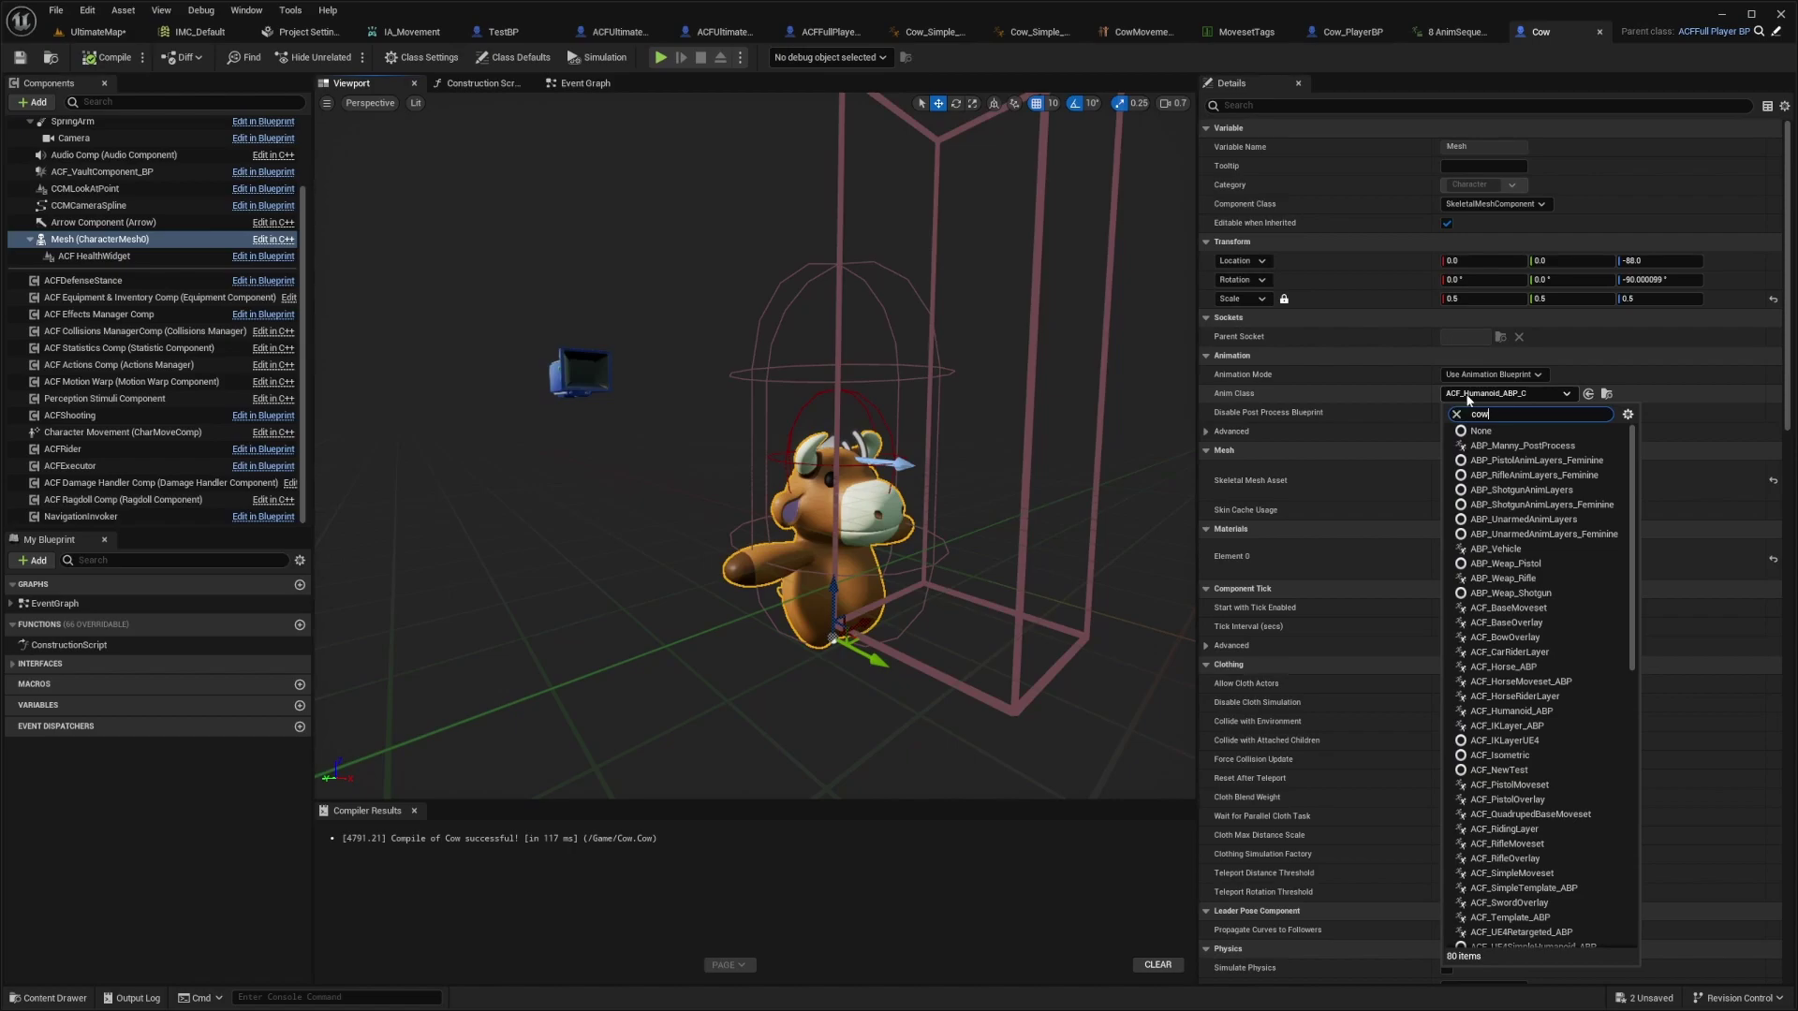
{"action": "type", "text": "cow"}
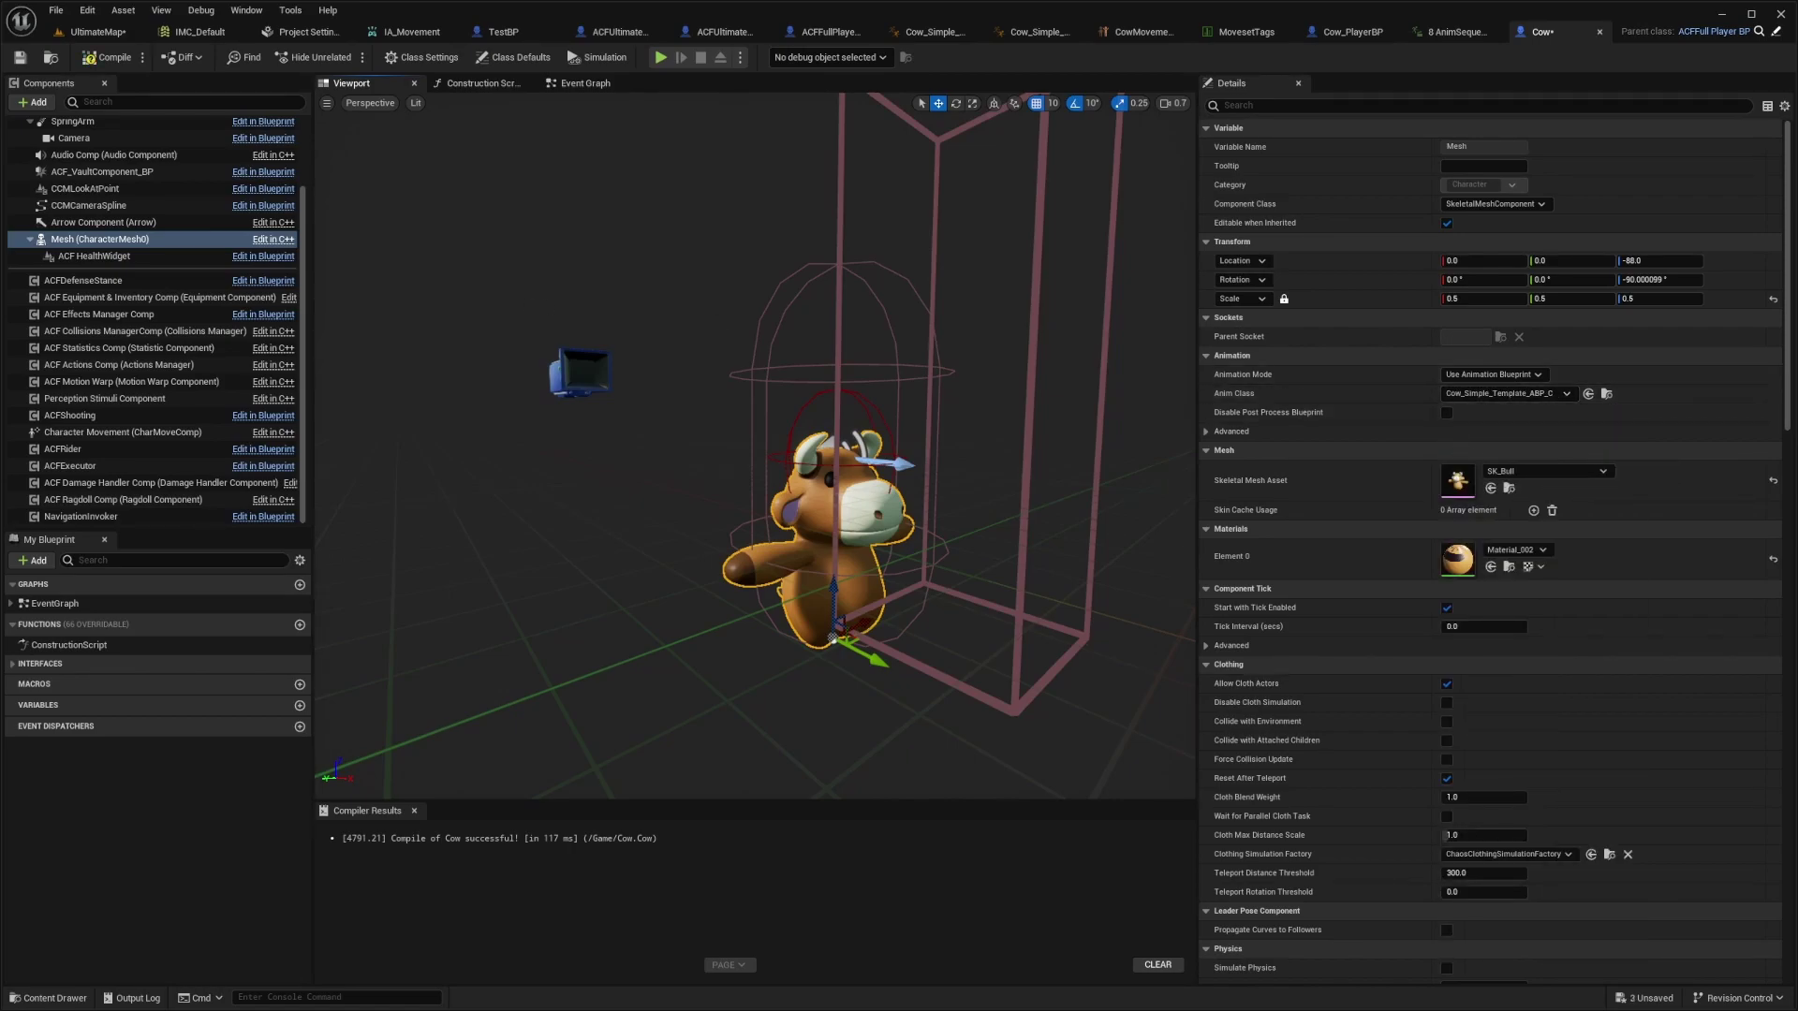
Save the Cow blueprint and start a playtest in UltimateMap.
{"action": "key", "text": "ctrl+s"}
{"action": "left_click", "coordinate": [103, 32]}
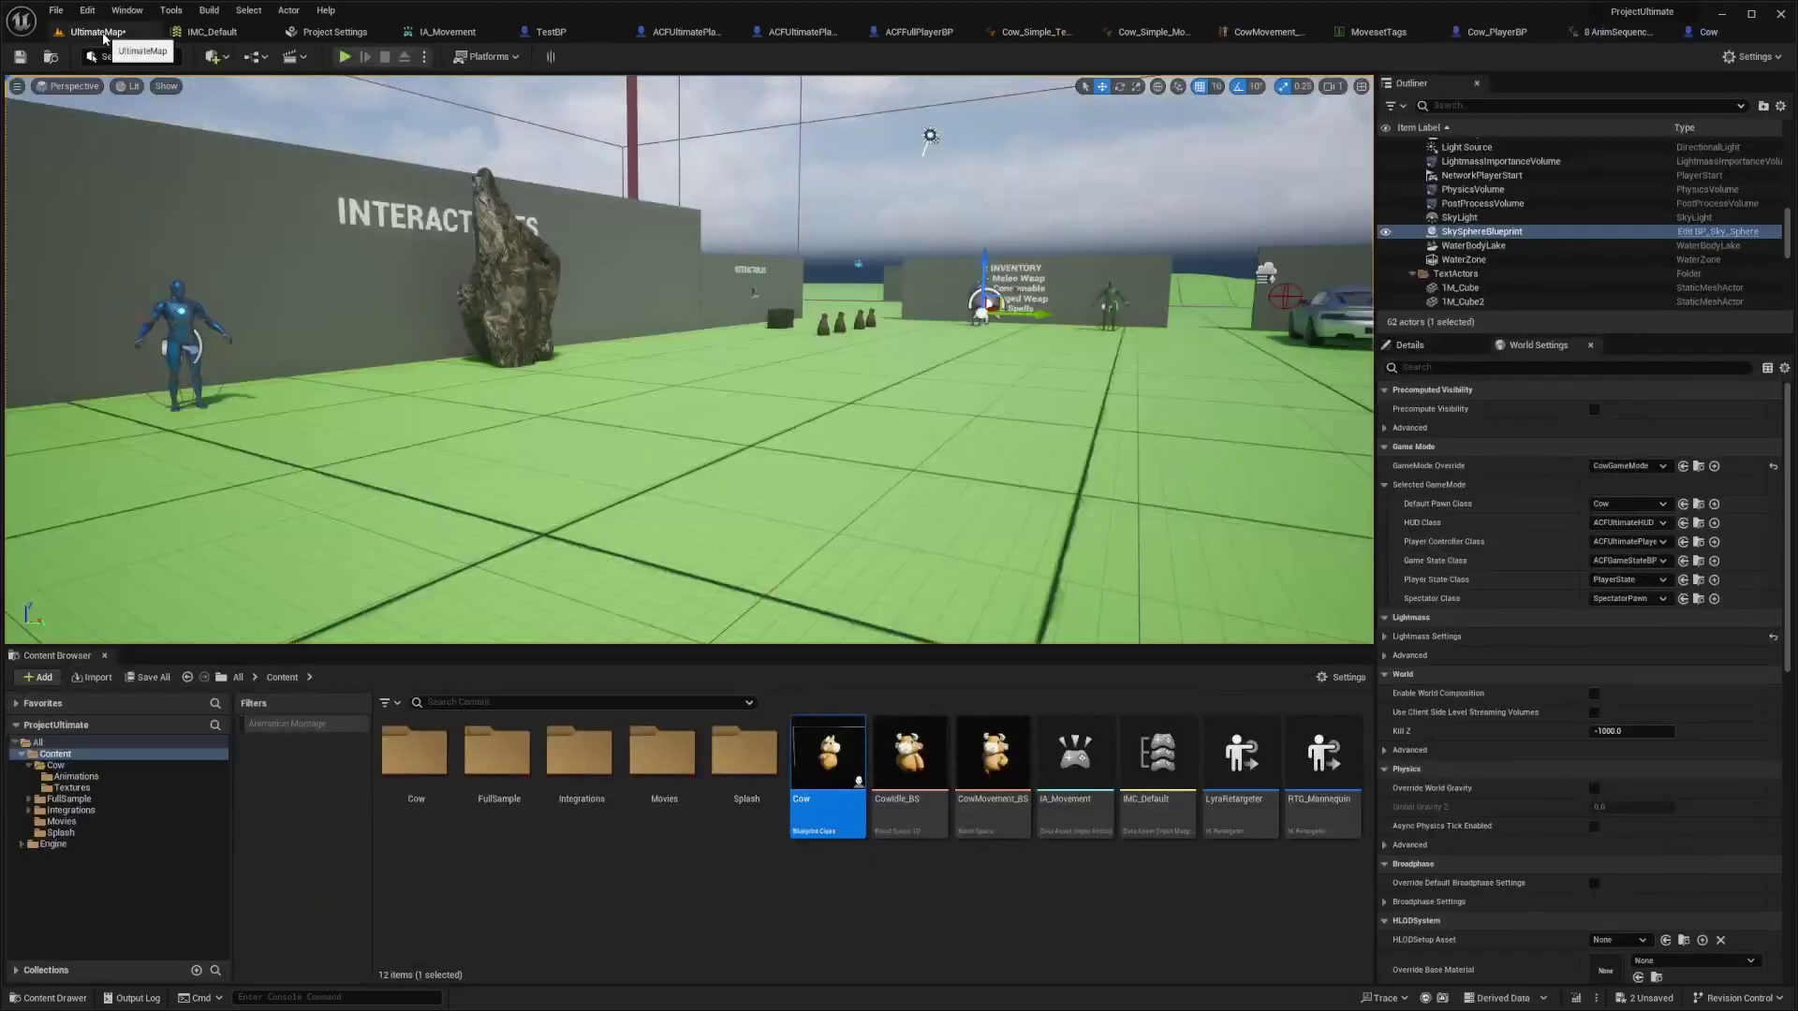
{"action": "key", "text": "alt+p"}
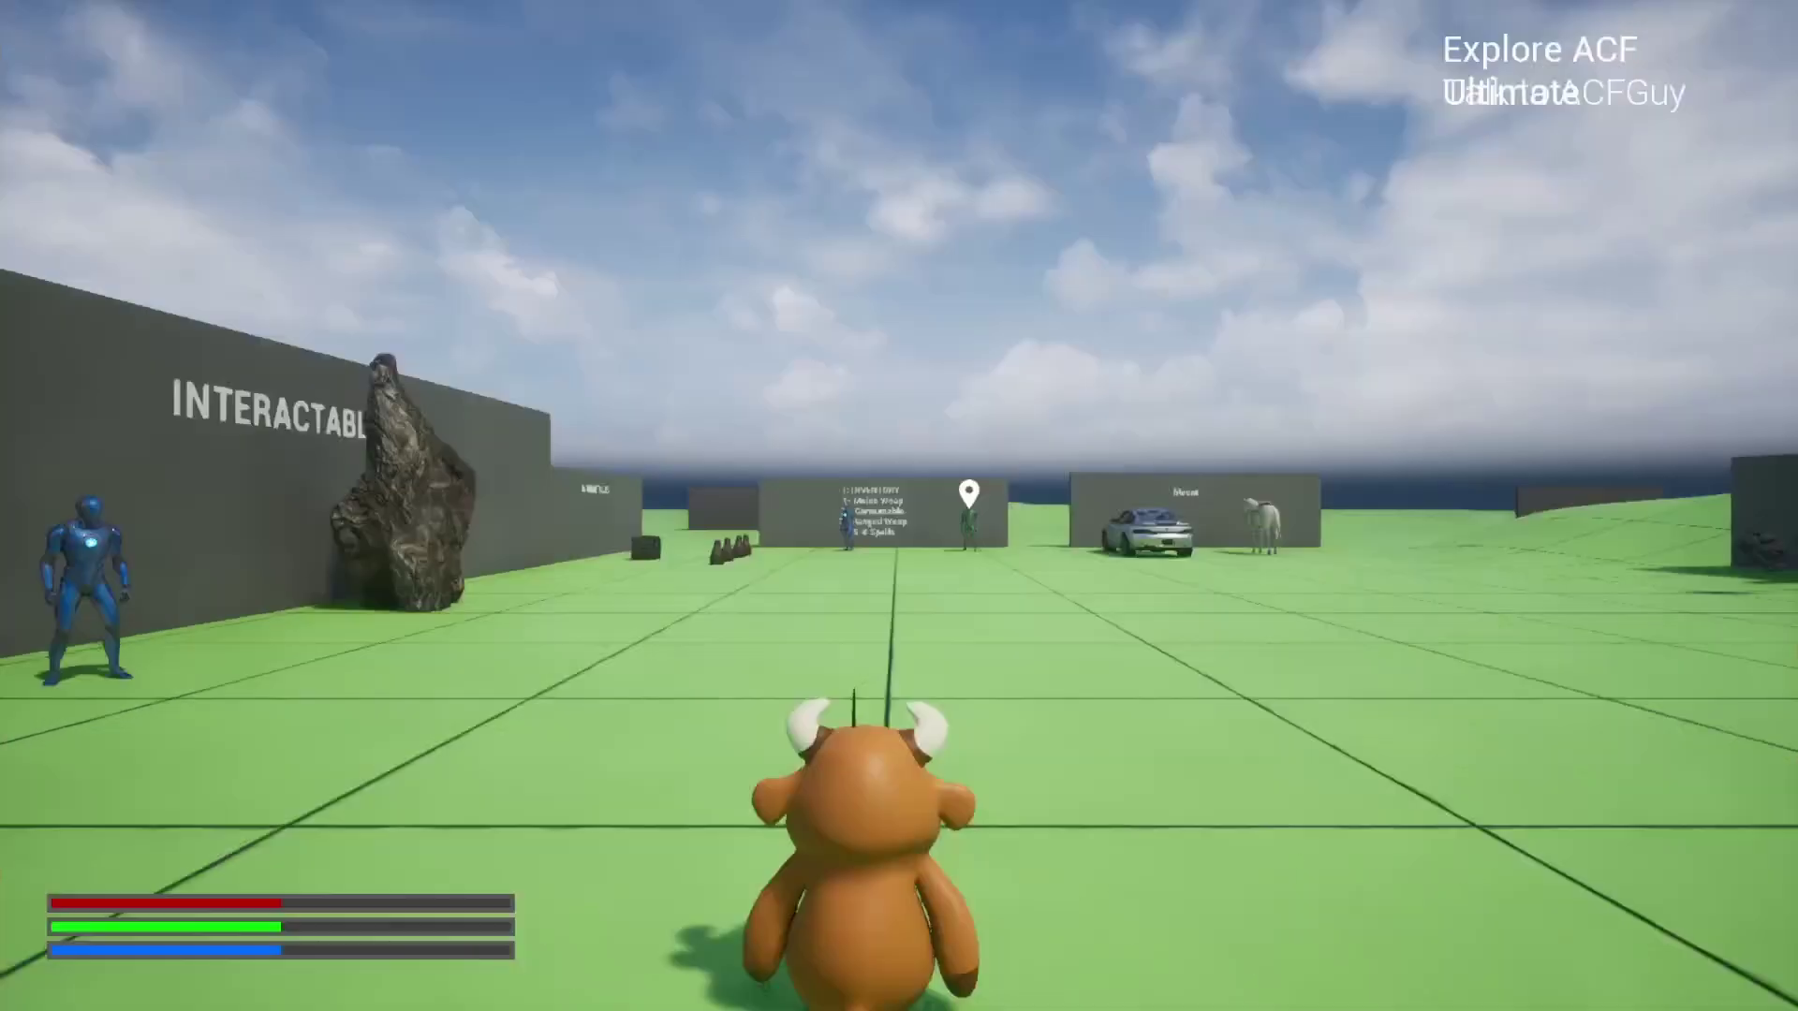
Walk the cow toward the INTERACTABLES wall while swinging the camera around it.
{"action": "key", "text": "a"}
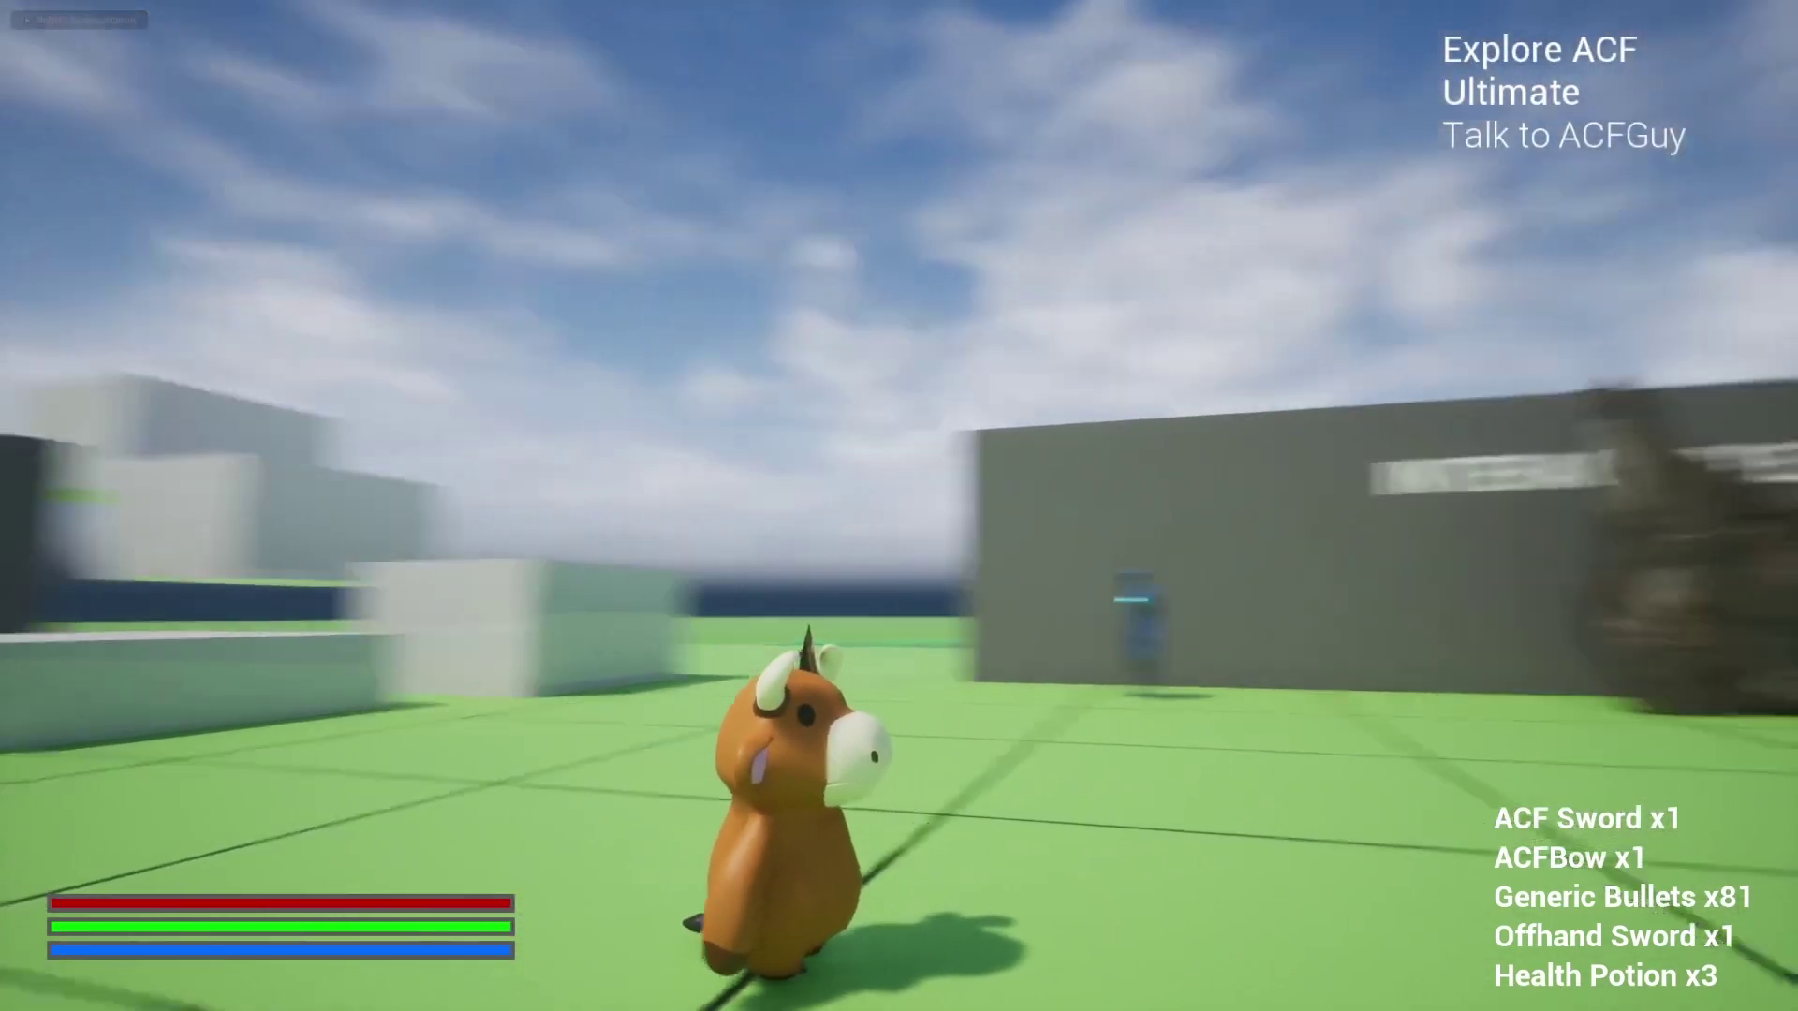
{"action": "left_click_drag", "start_coordinate": [899, 506], "coordinate": [422, 506]}
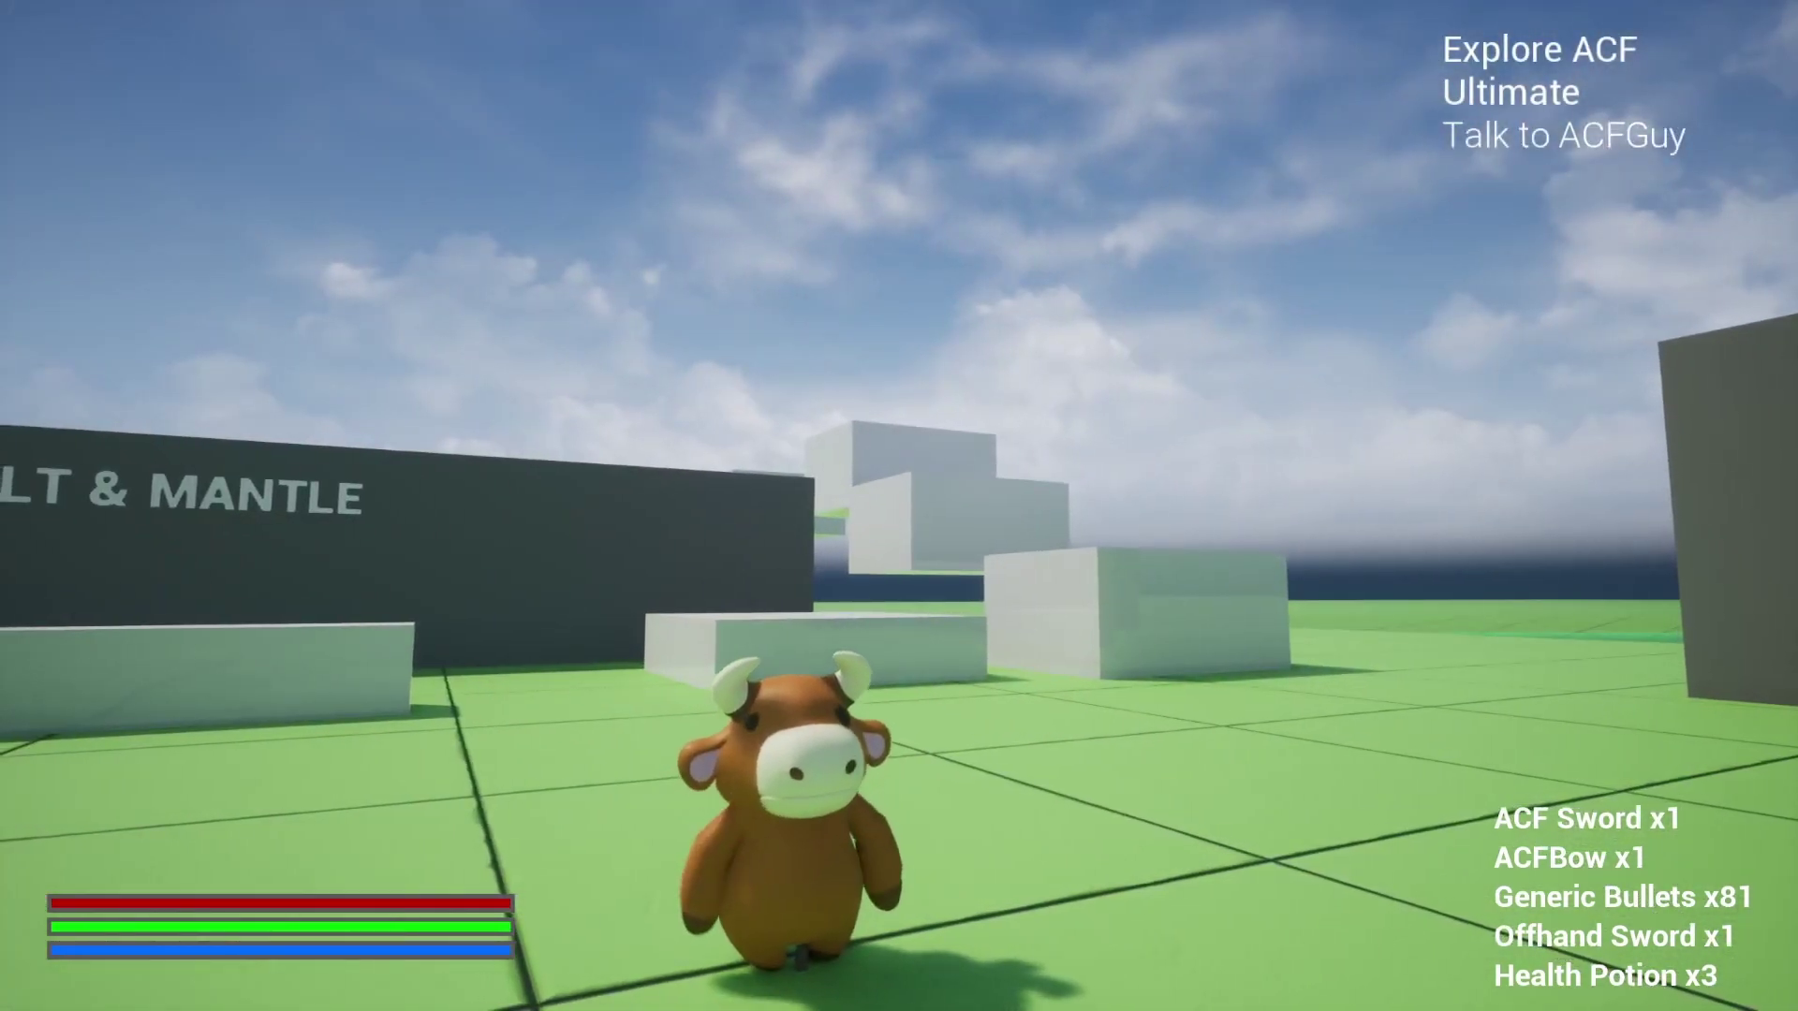
{"action": "key", "text": "d"}
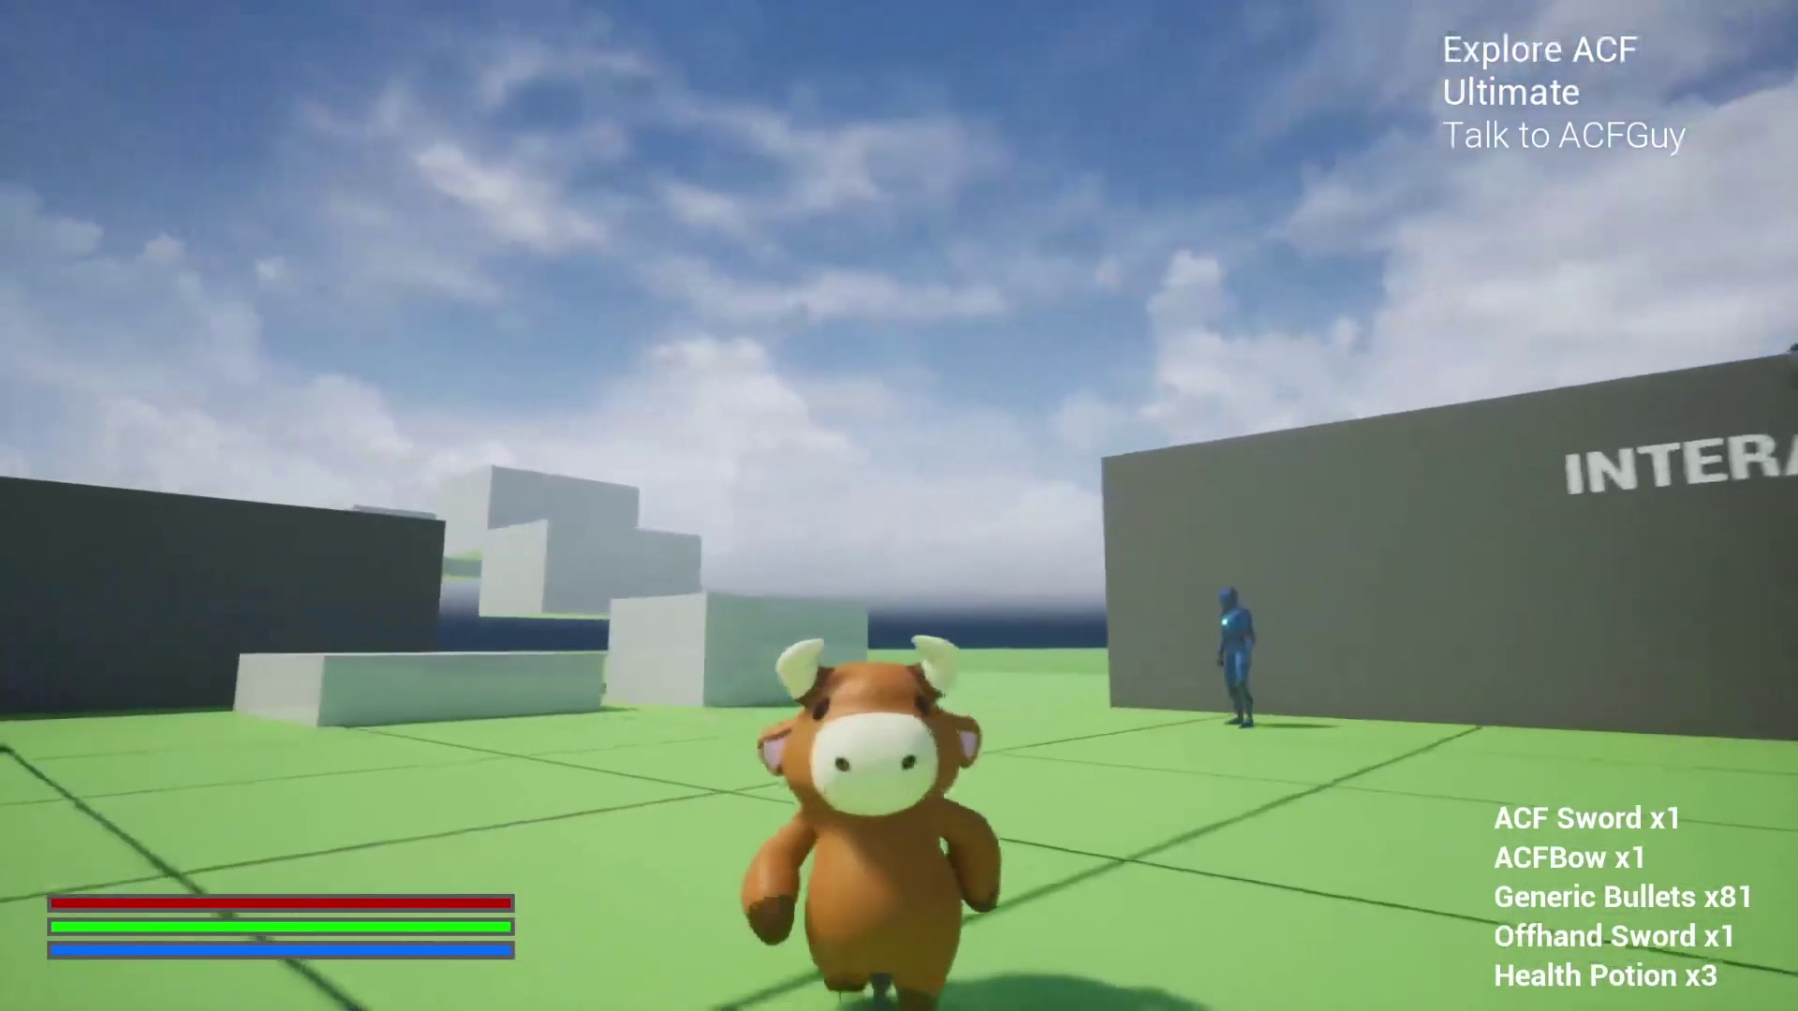
{"action": "left_click_drag", "start_coordinate": [899, 507], "coordinate": [563, 506]}
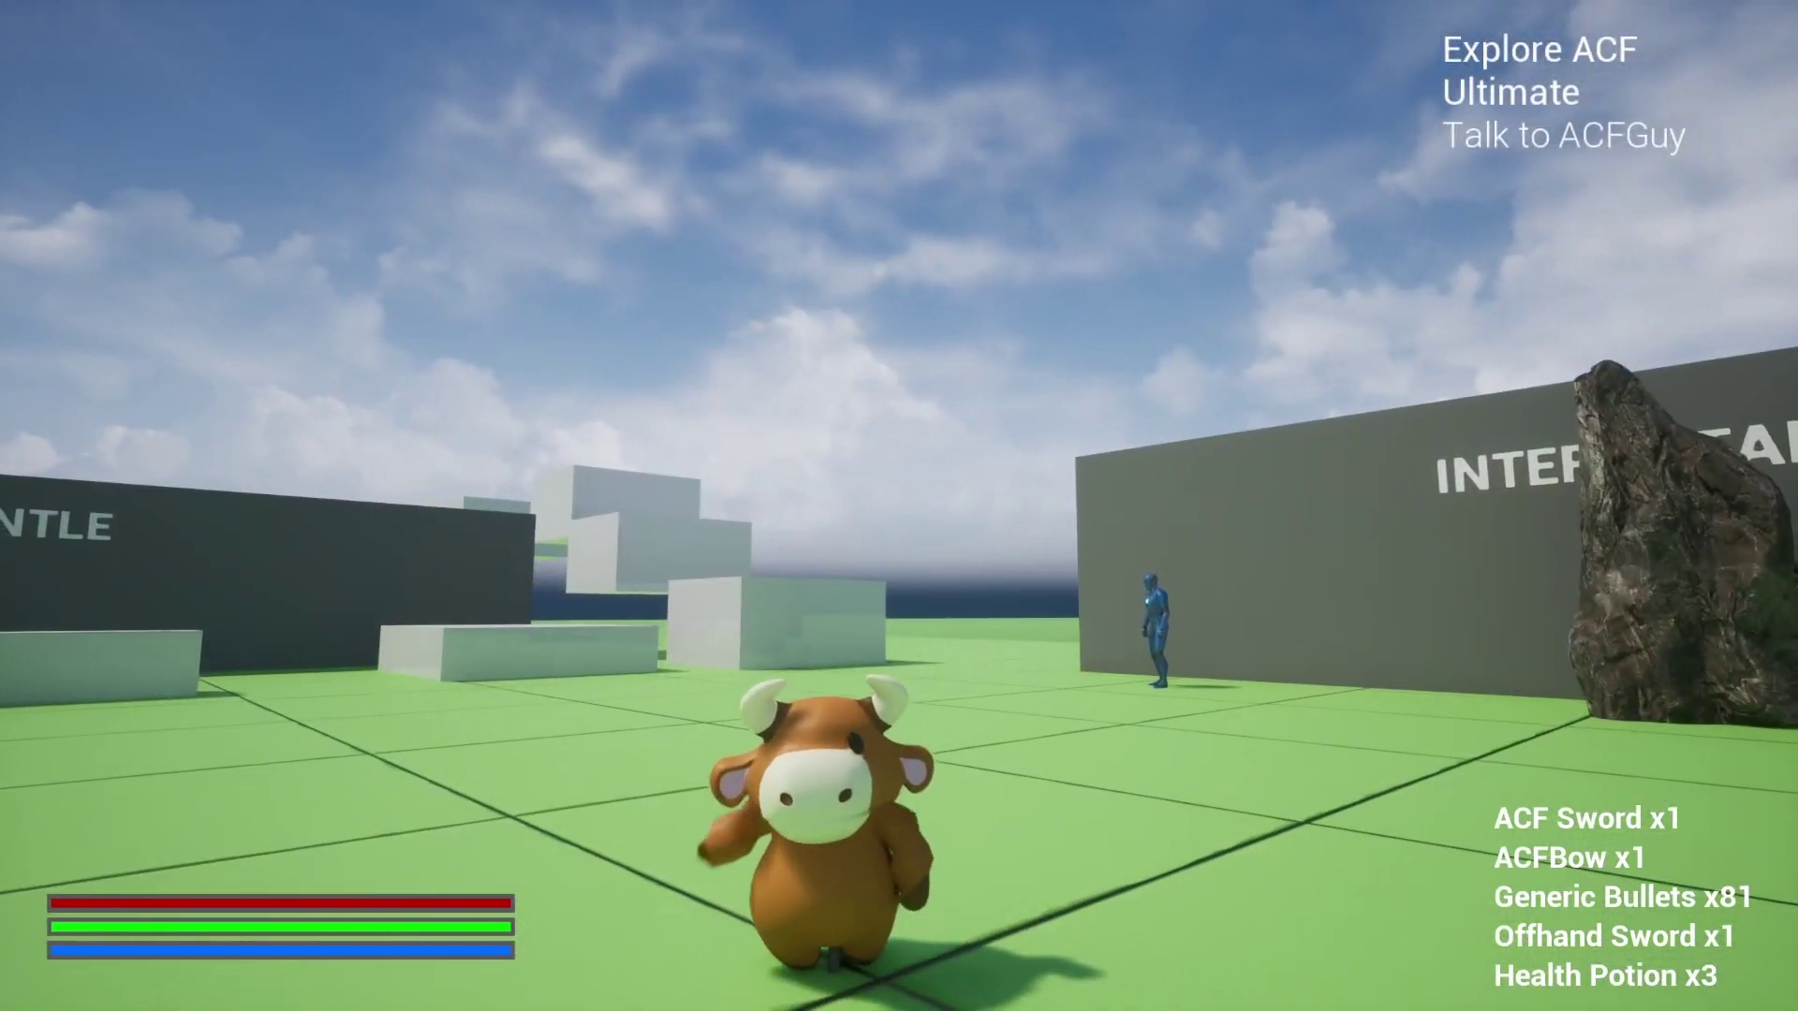
Drink a health potion and dodge-roll the cow past the dropped bow toward the car.
{"action": "key", "text": "3"}
{"action": "key", "text": "space"}
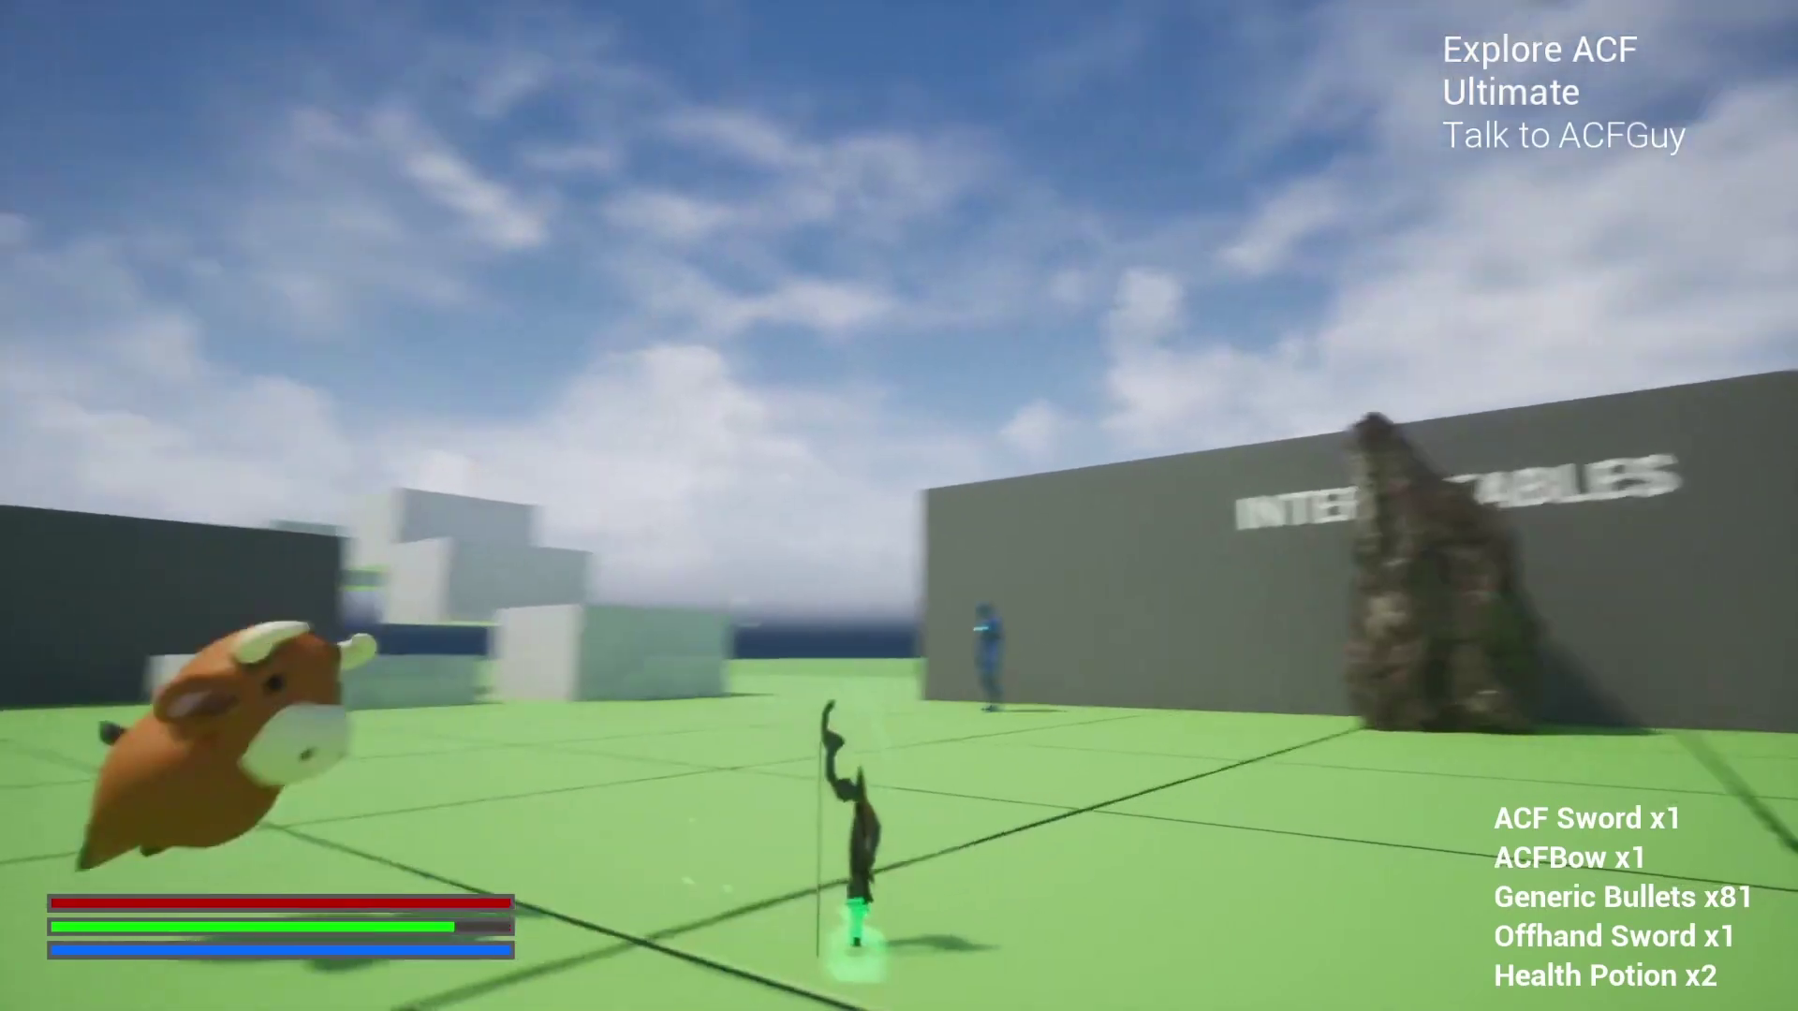
{"action": "key", "text": "space"}
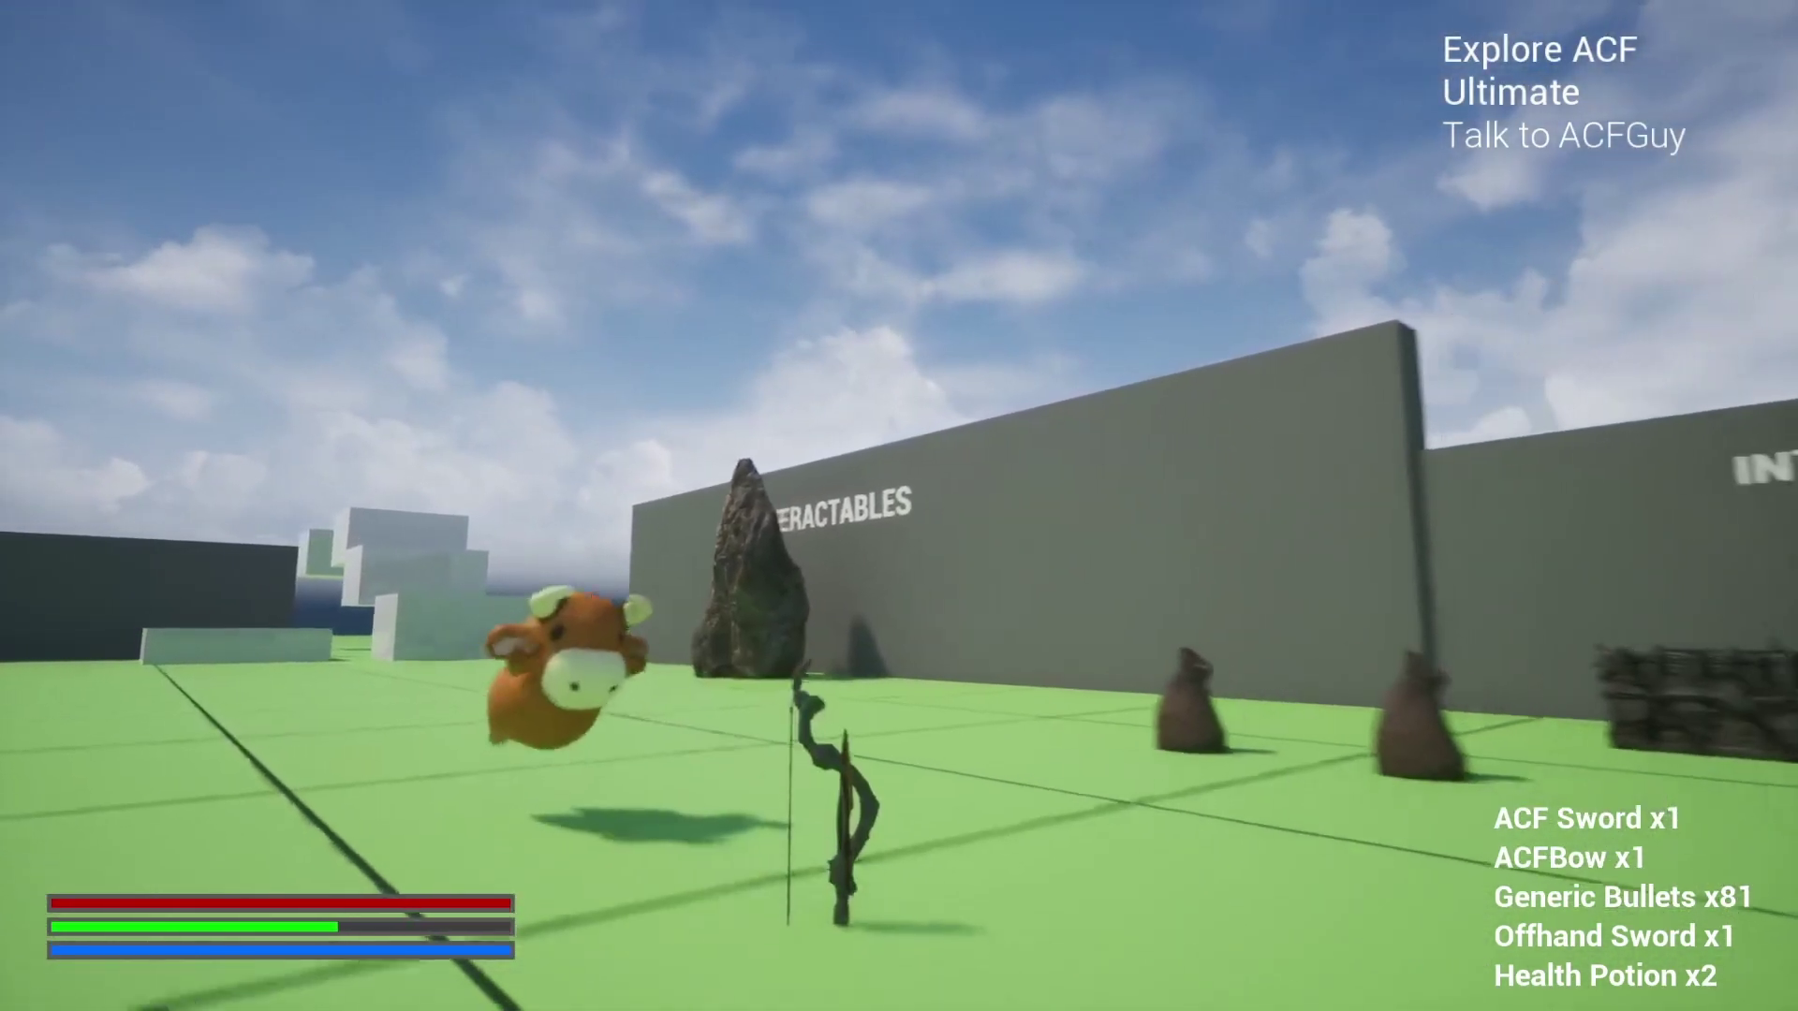
{"action": "key", "text": "space"}
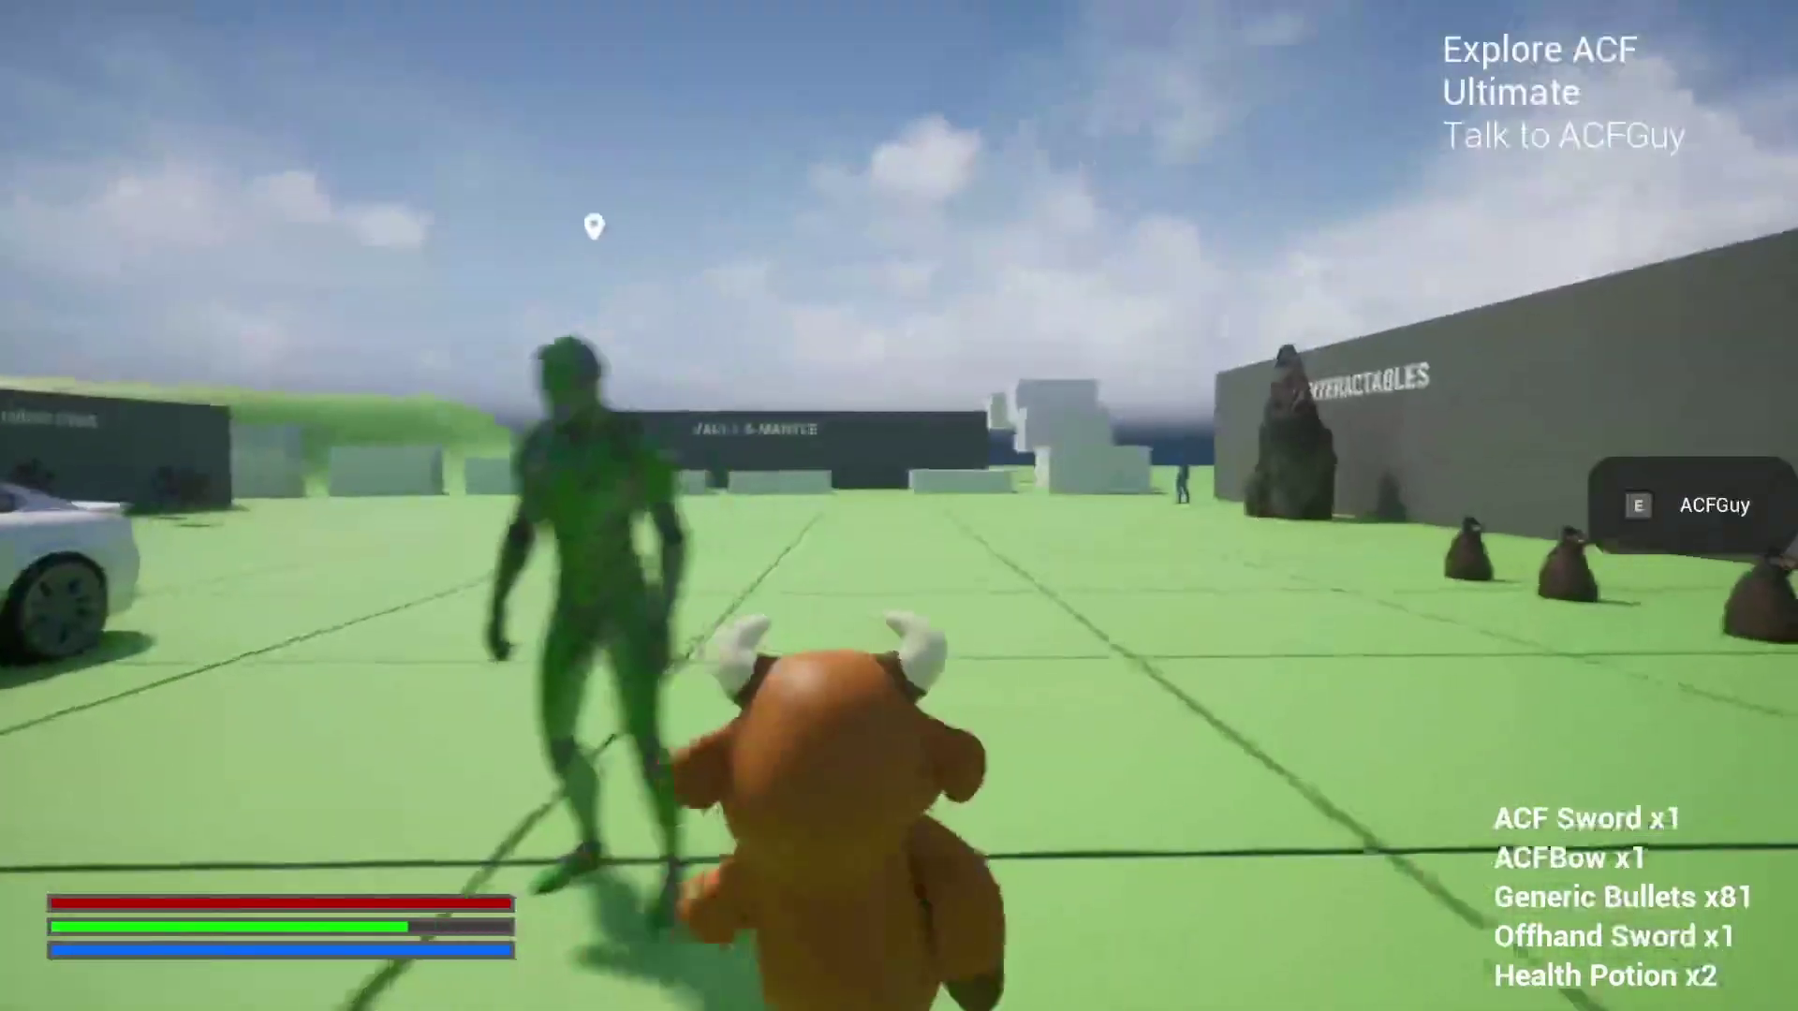
{"action": "key", "text": "space"}
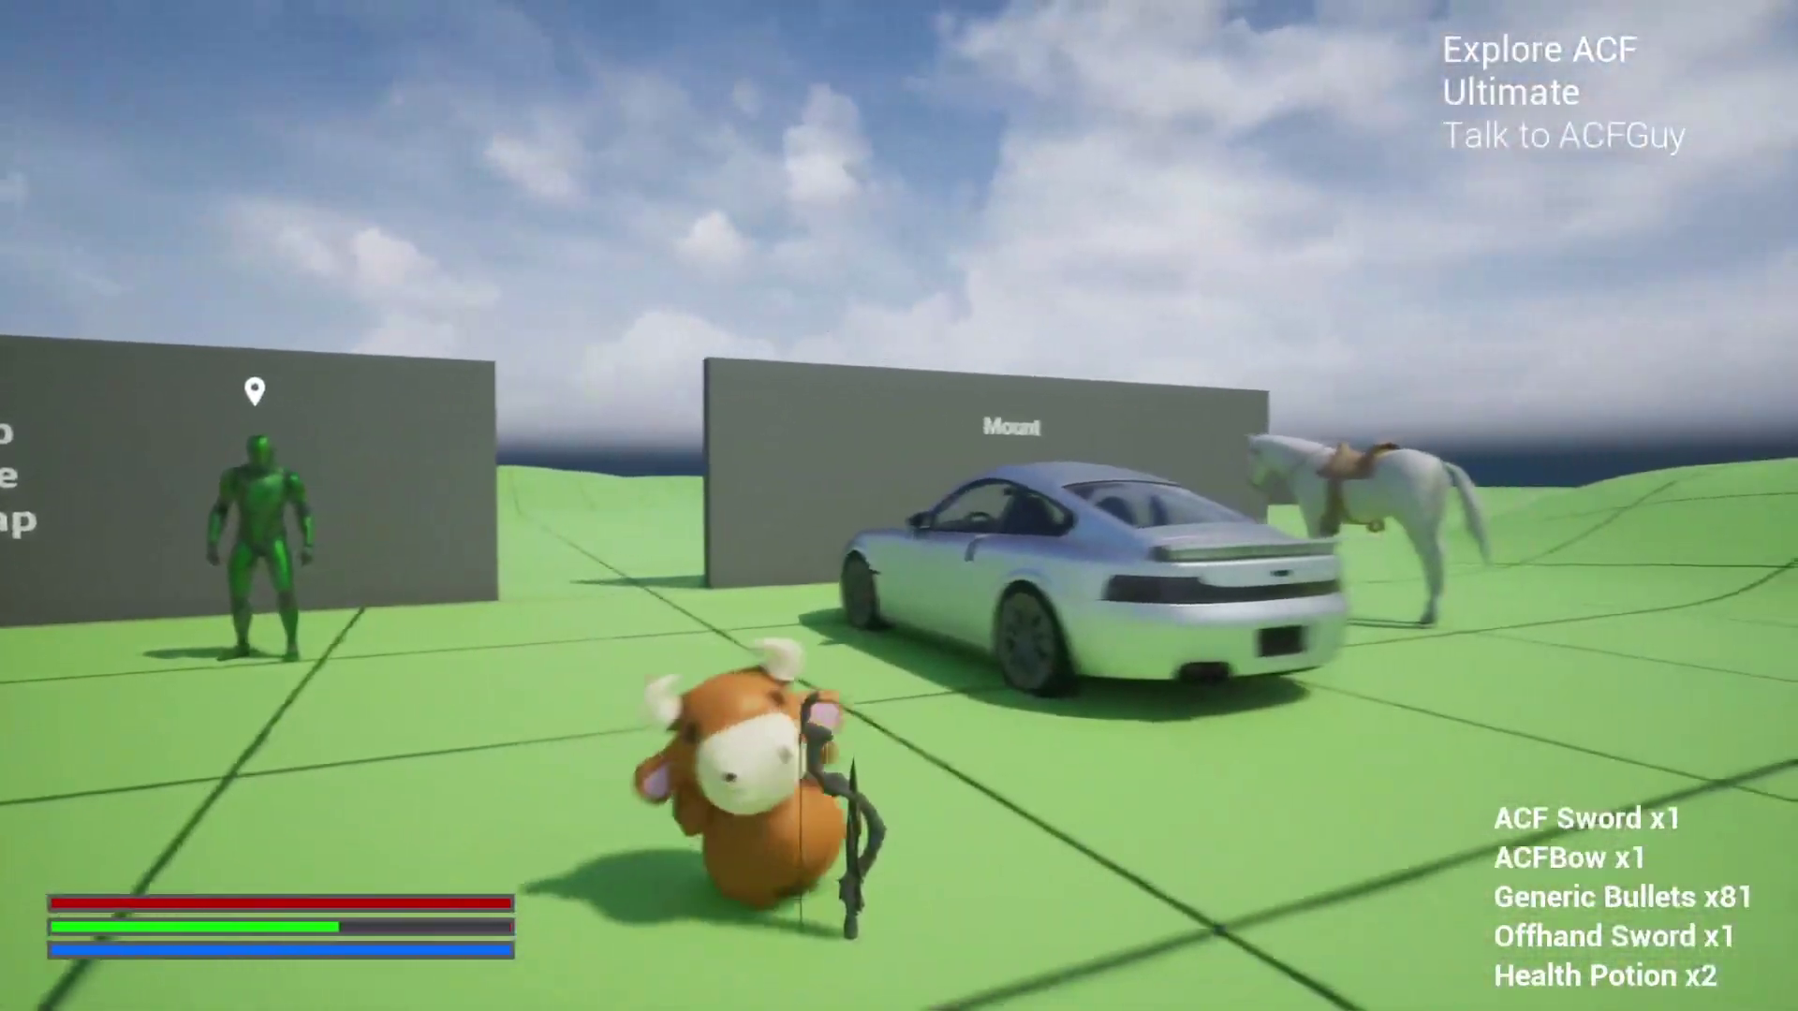
Run the cow away from the car, toward the QUEST ITEMS wall and back.
{"action": "key", "text": "s"}
{"action": "key", "text": "w"}
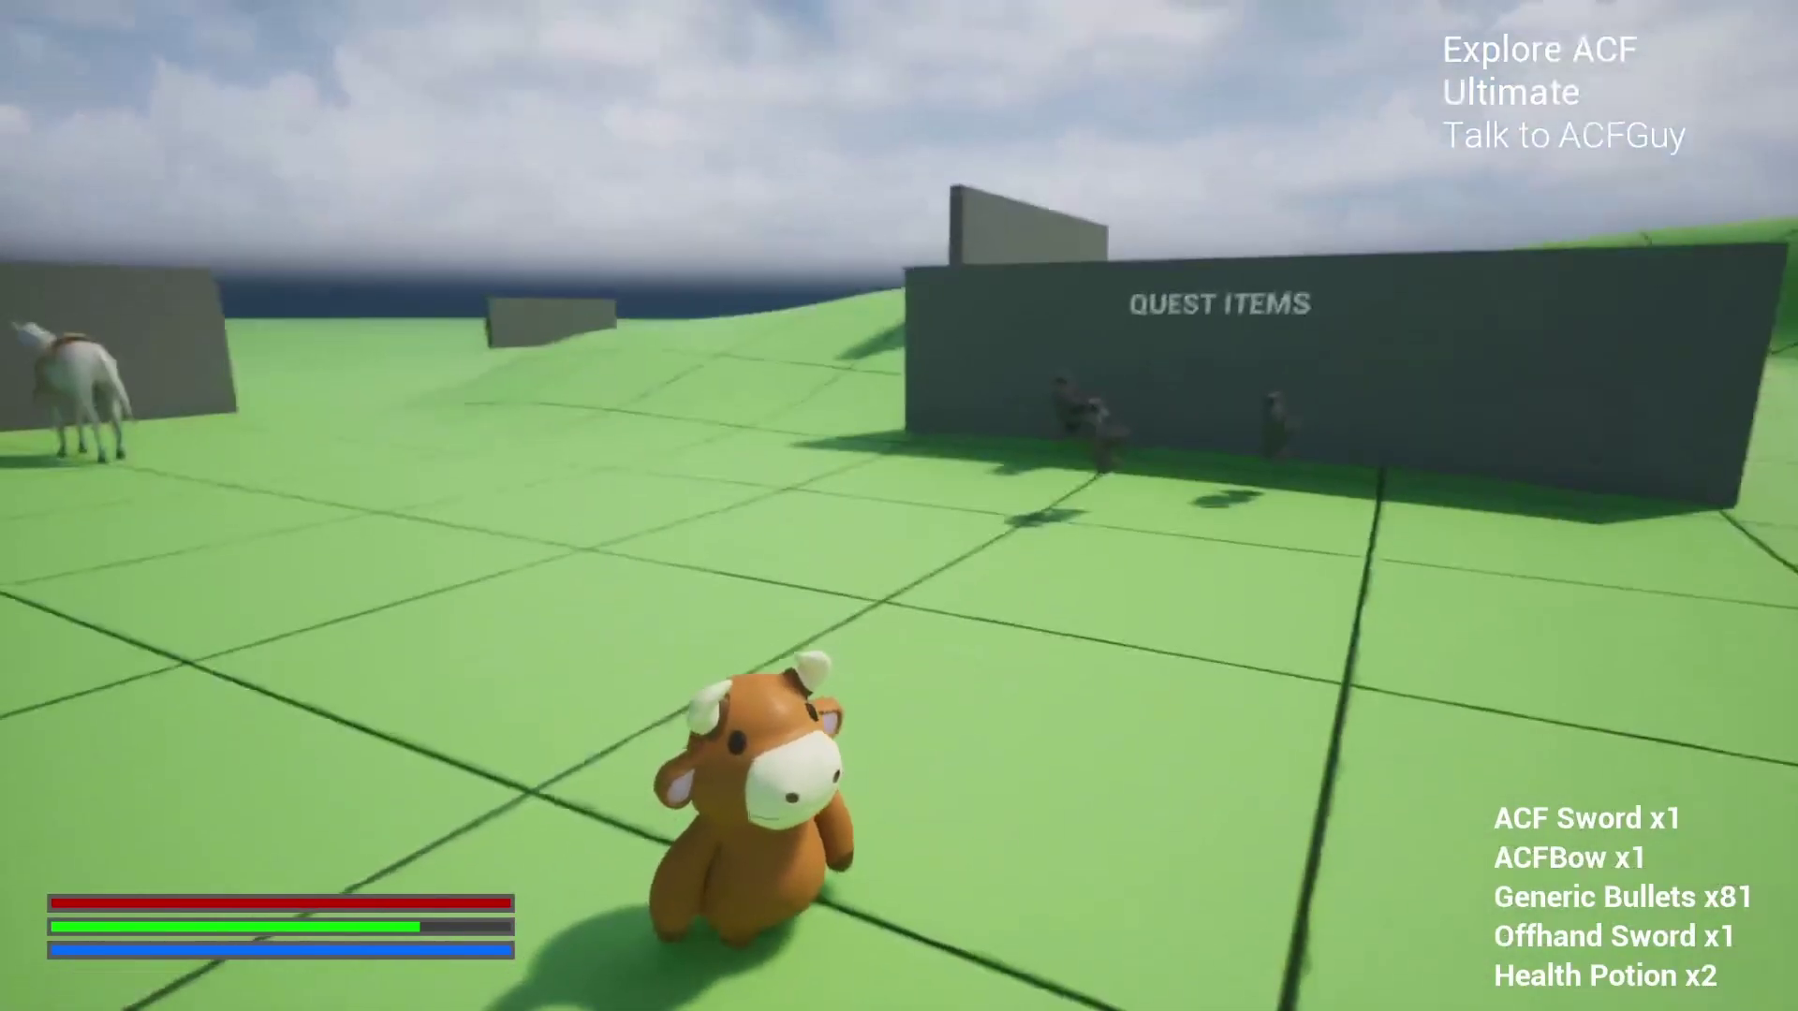
{"action": "key", "text": "w"}
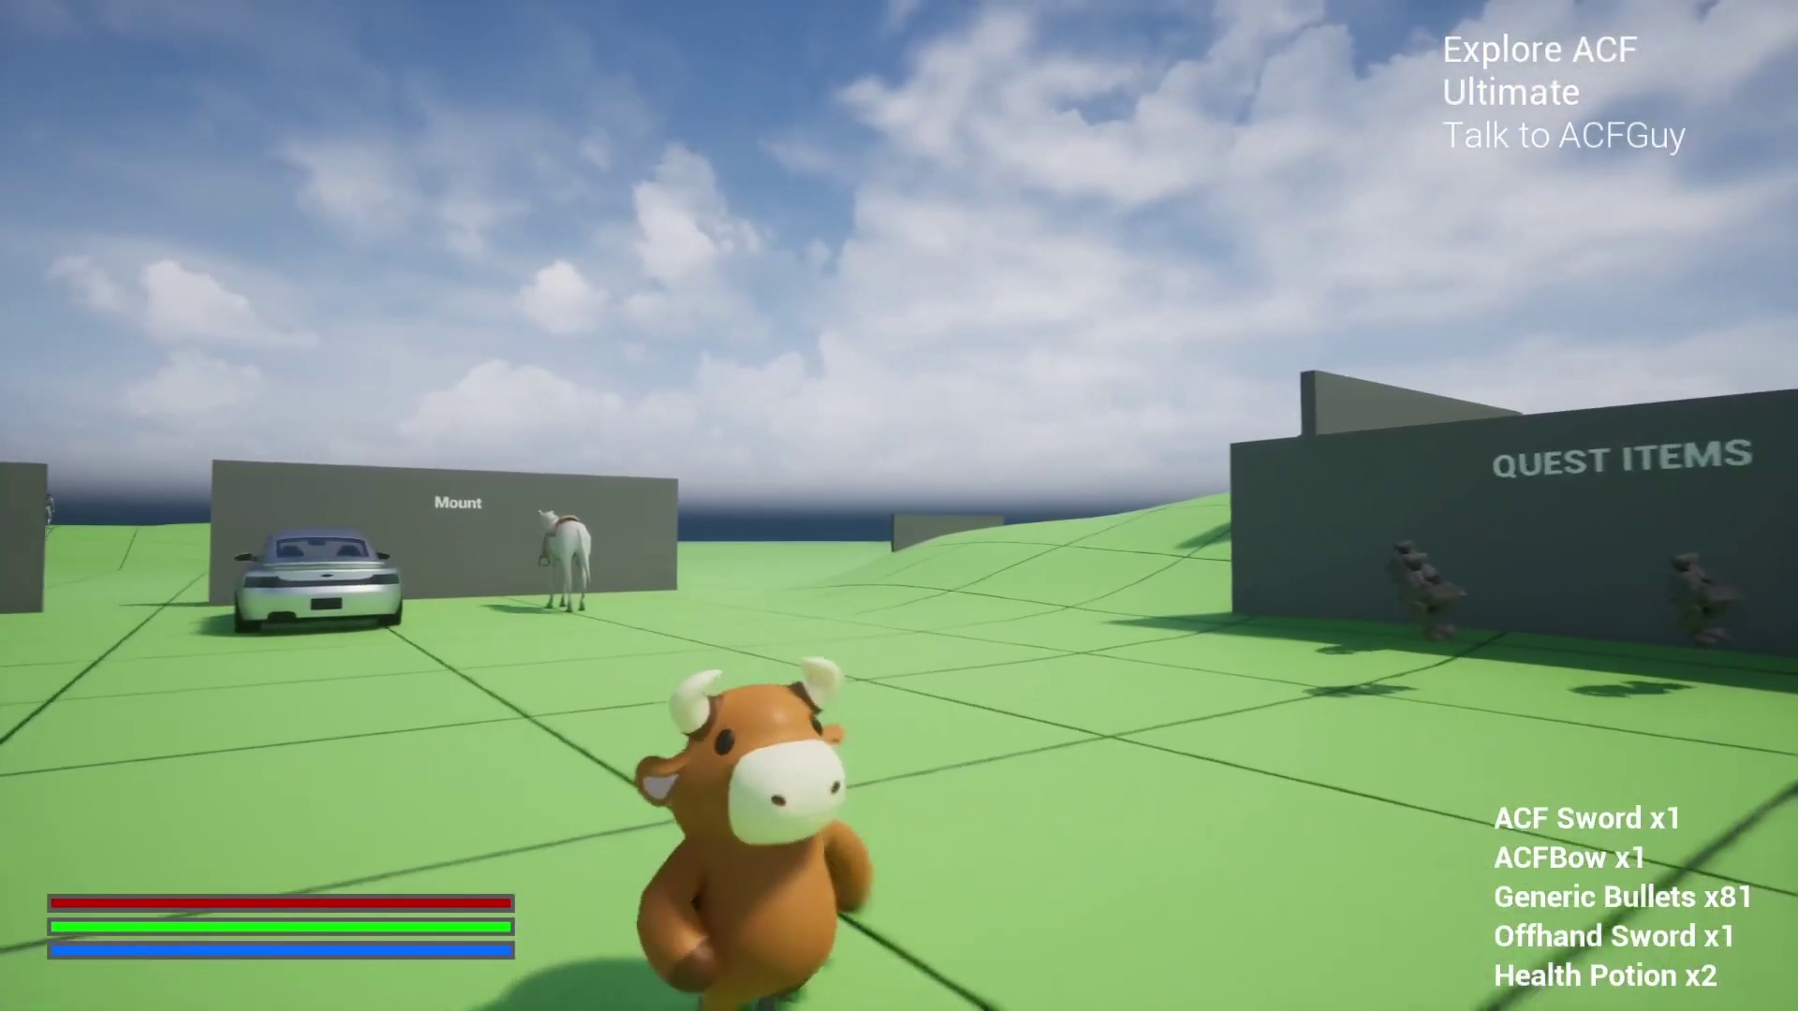
{"action": "key", "text": "s"}
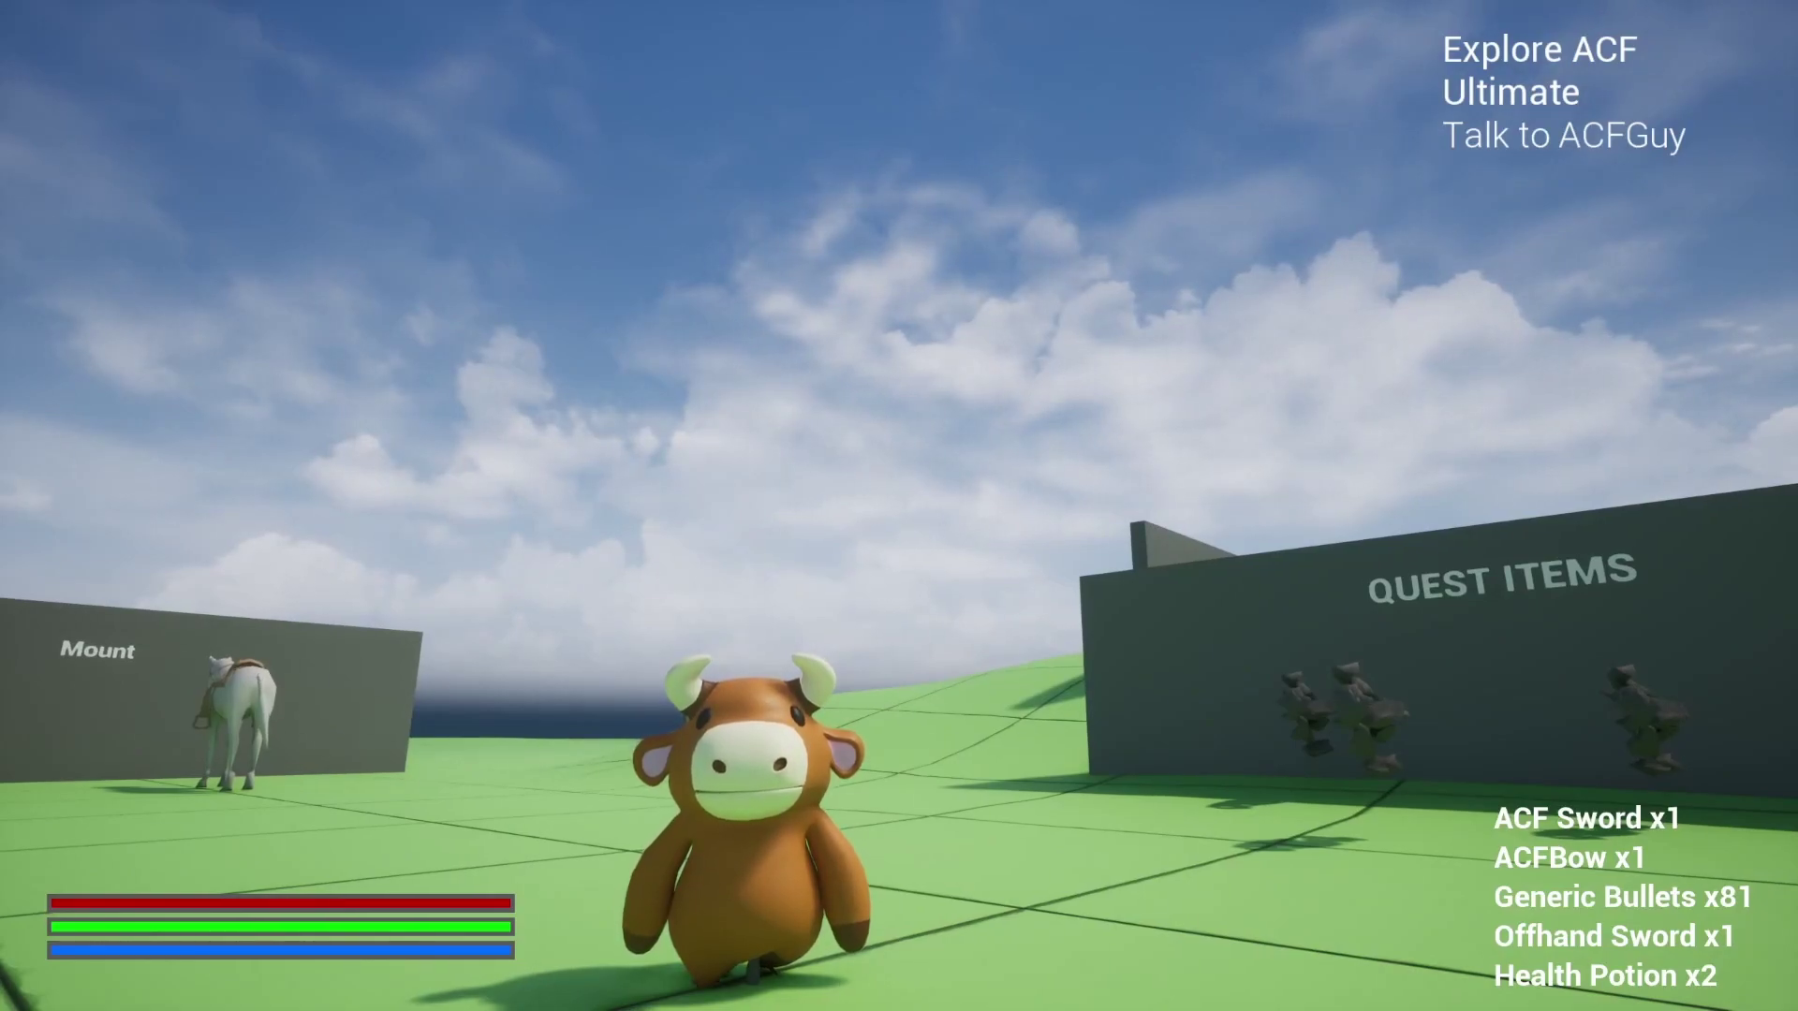
{"action": "key", "text": "w"}
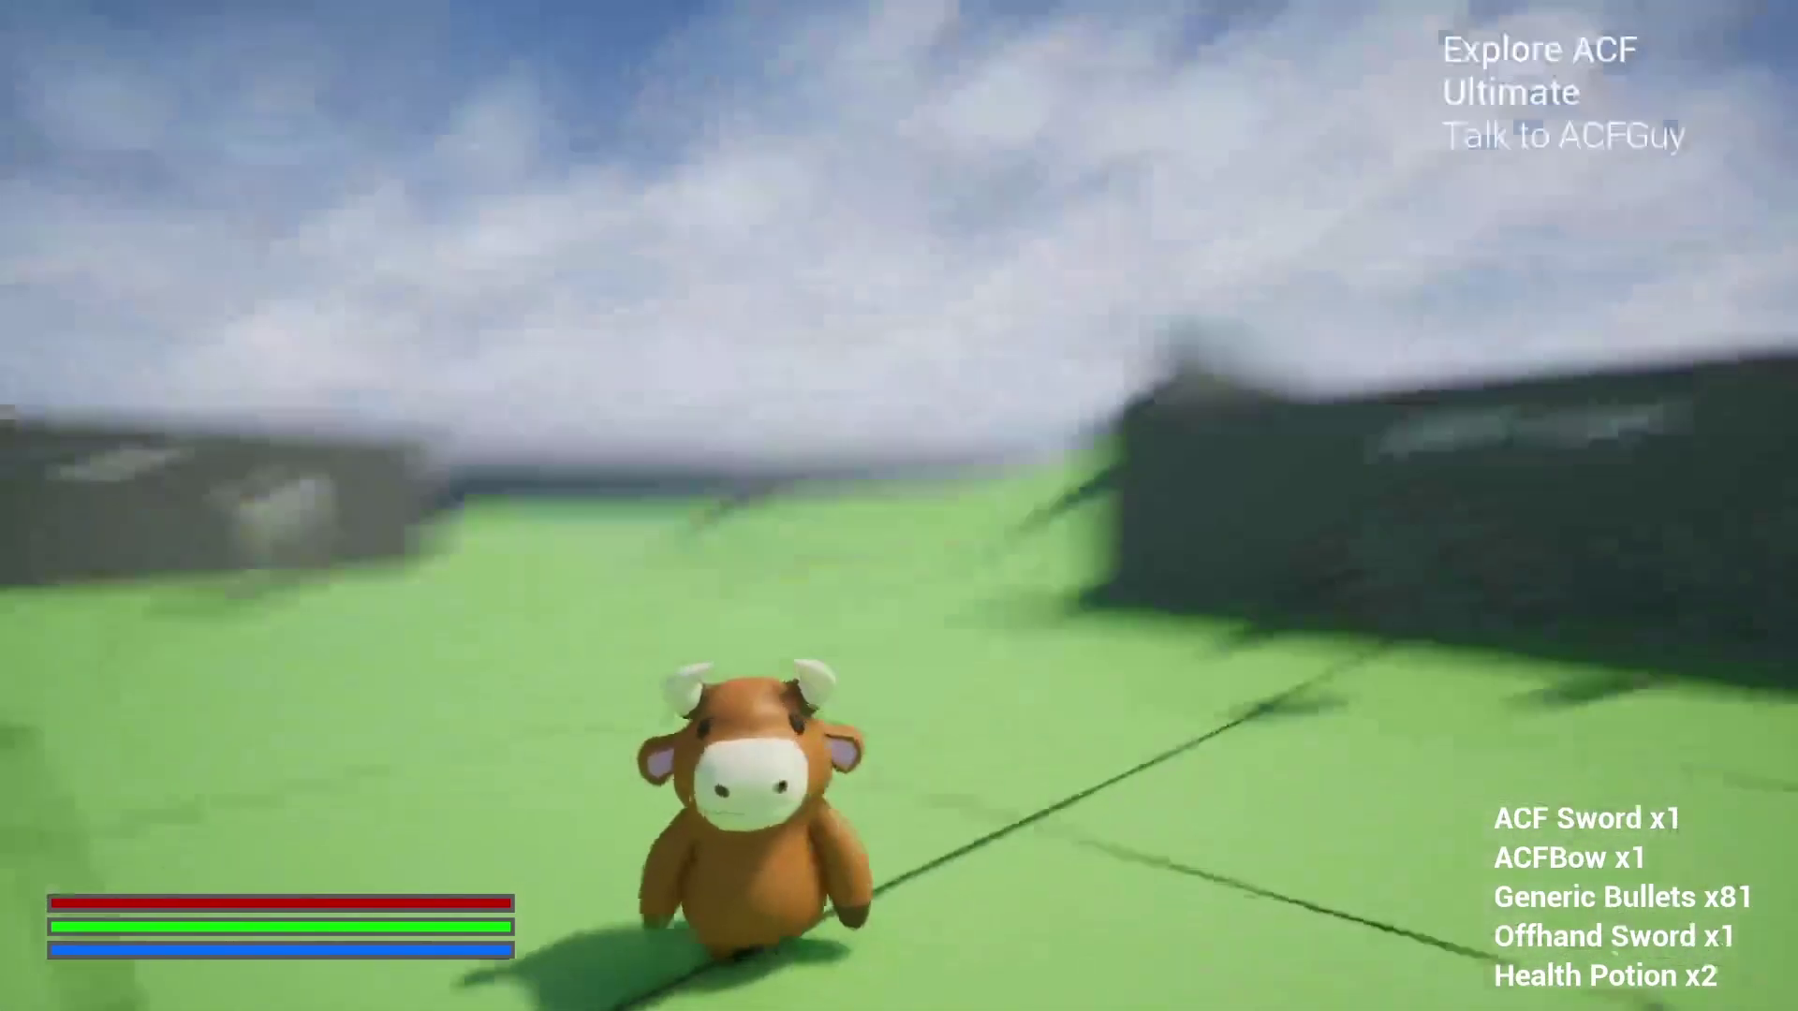
{"action": "key", "text": "d"}
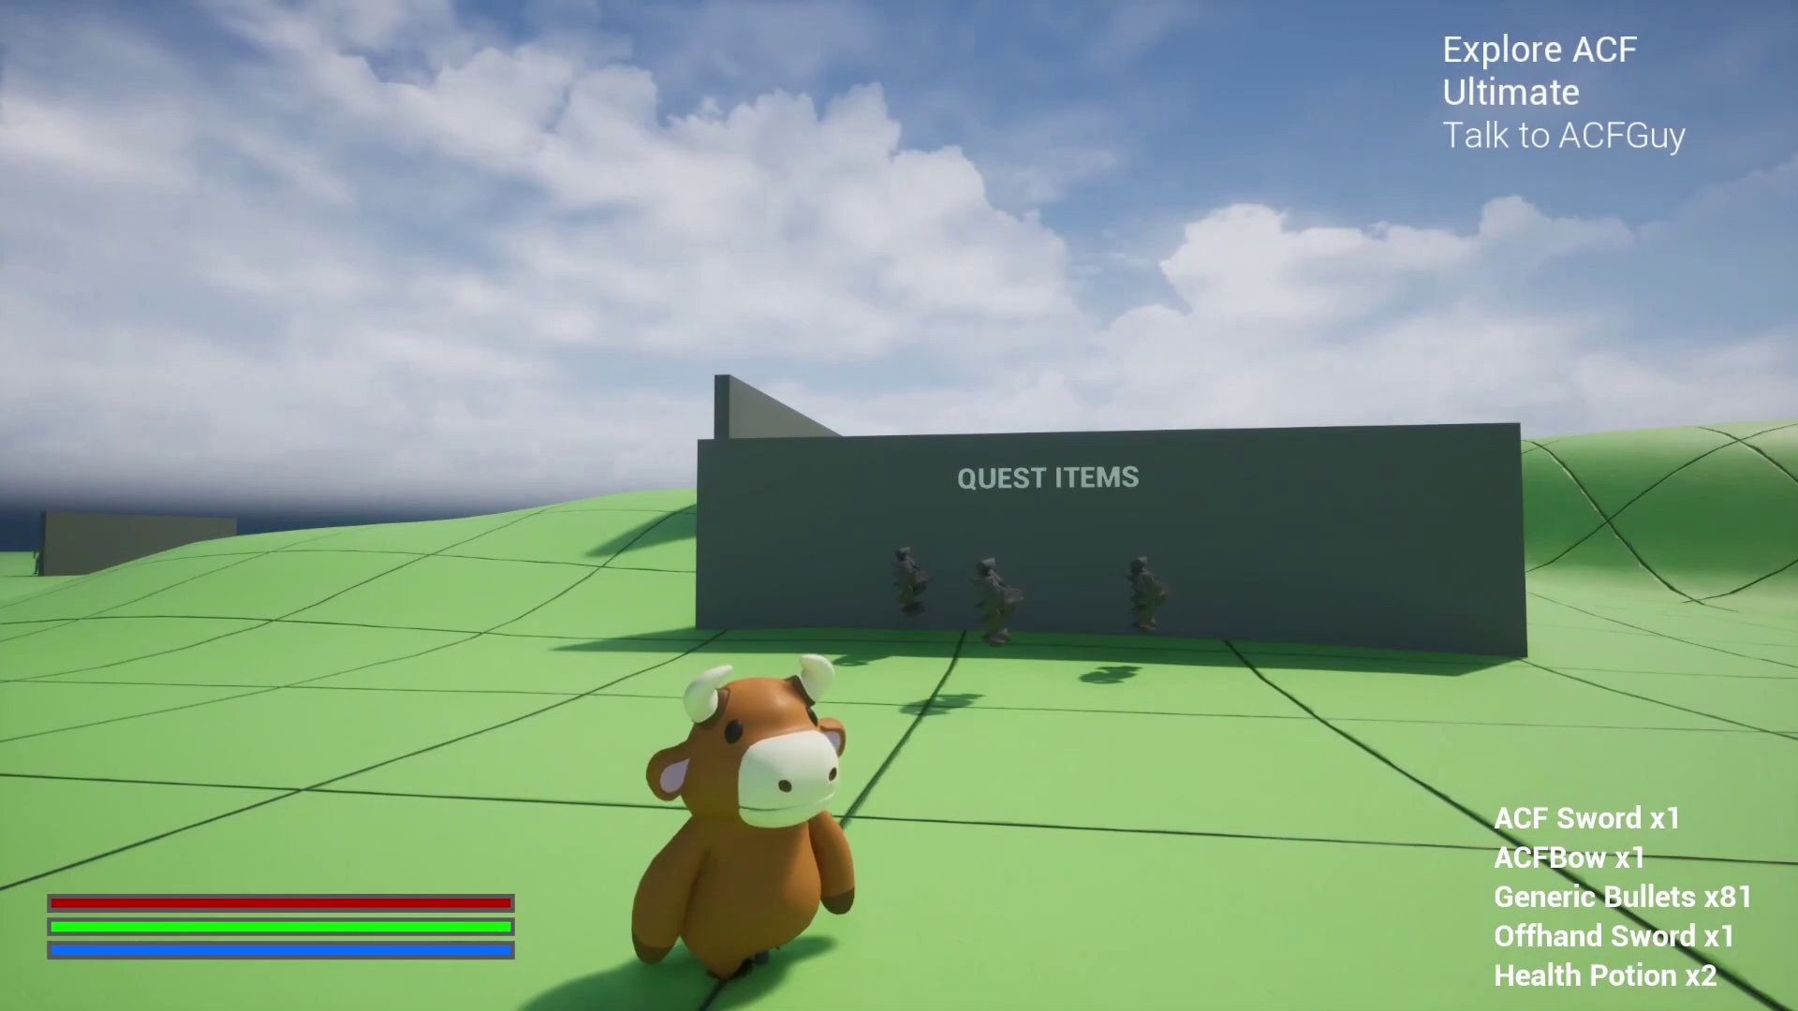
{"action": "key", "text": "a"}
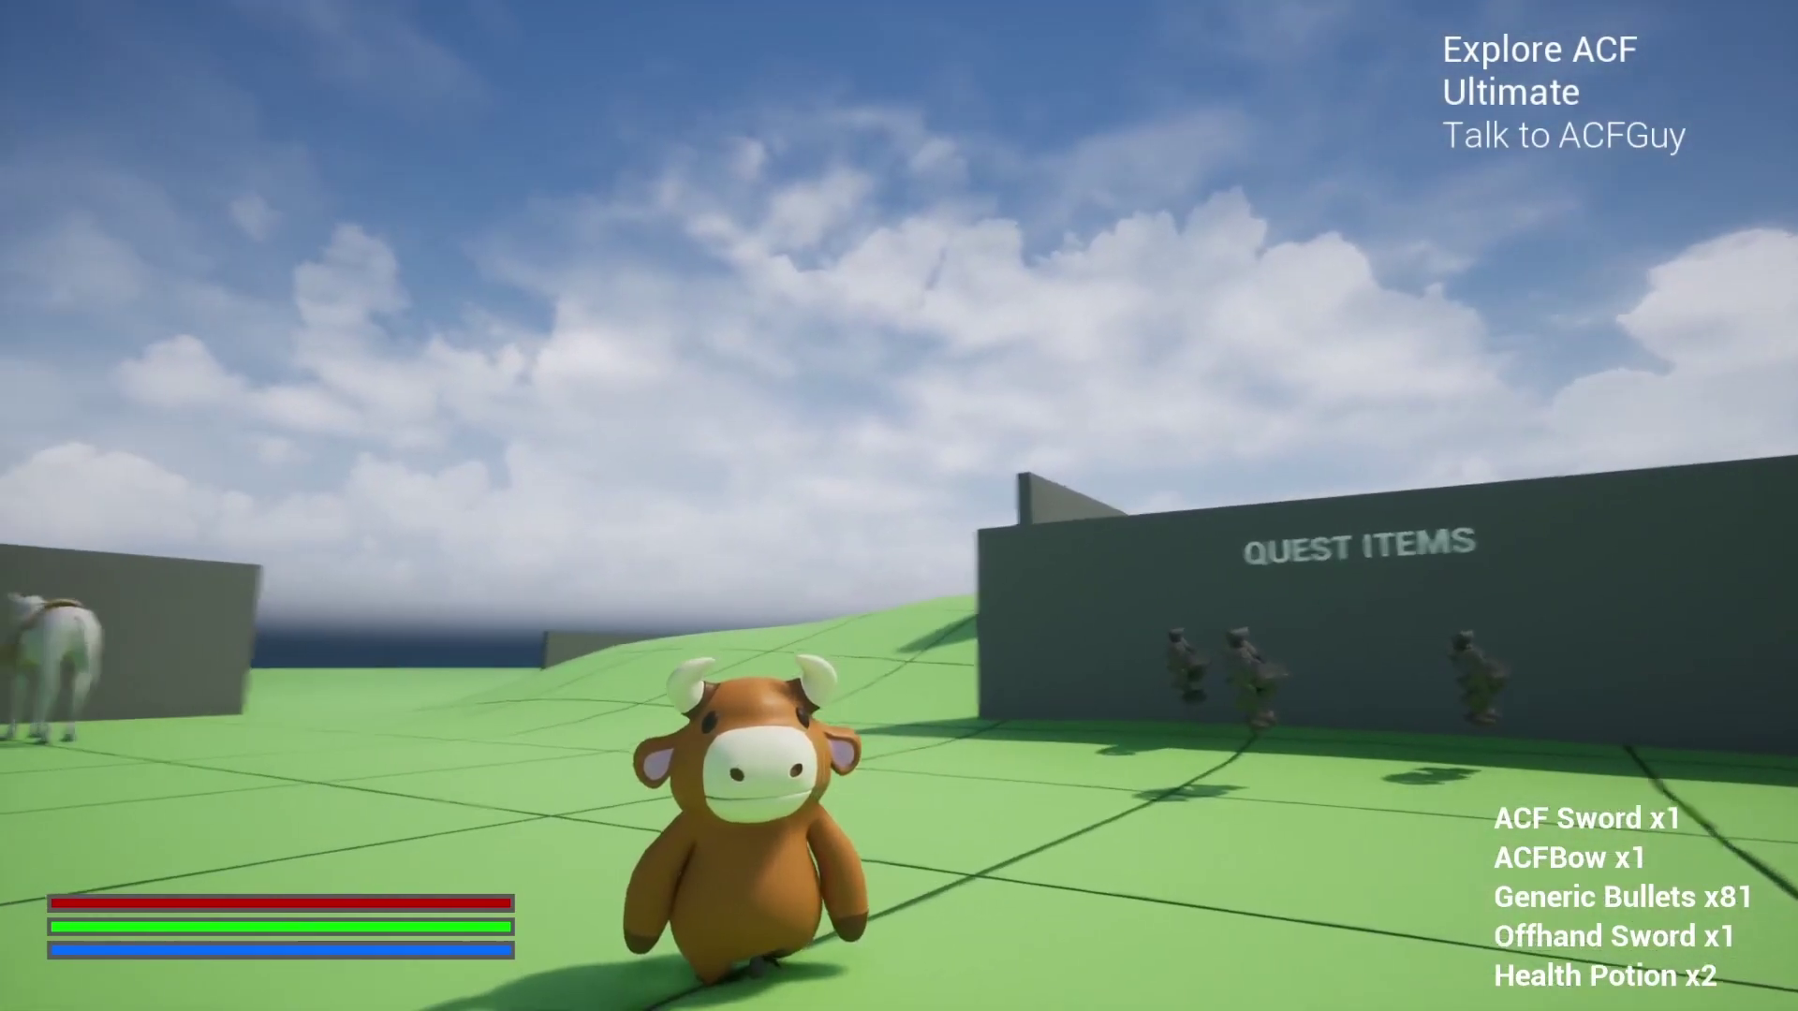